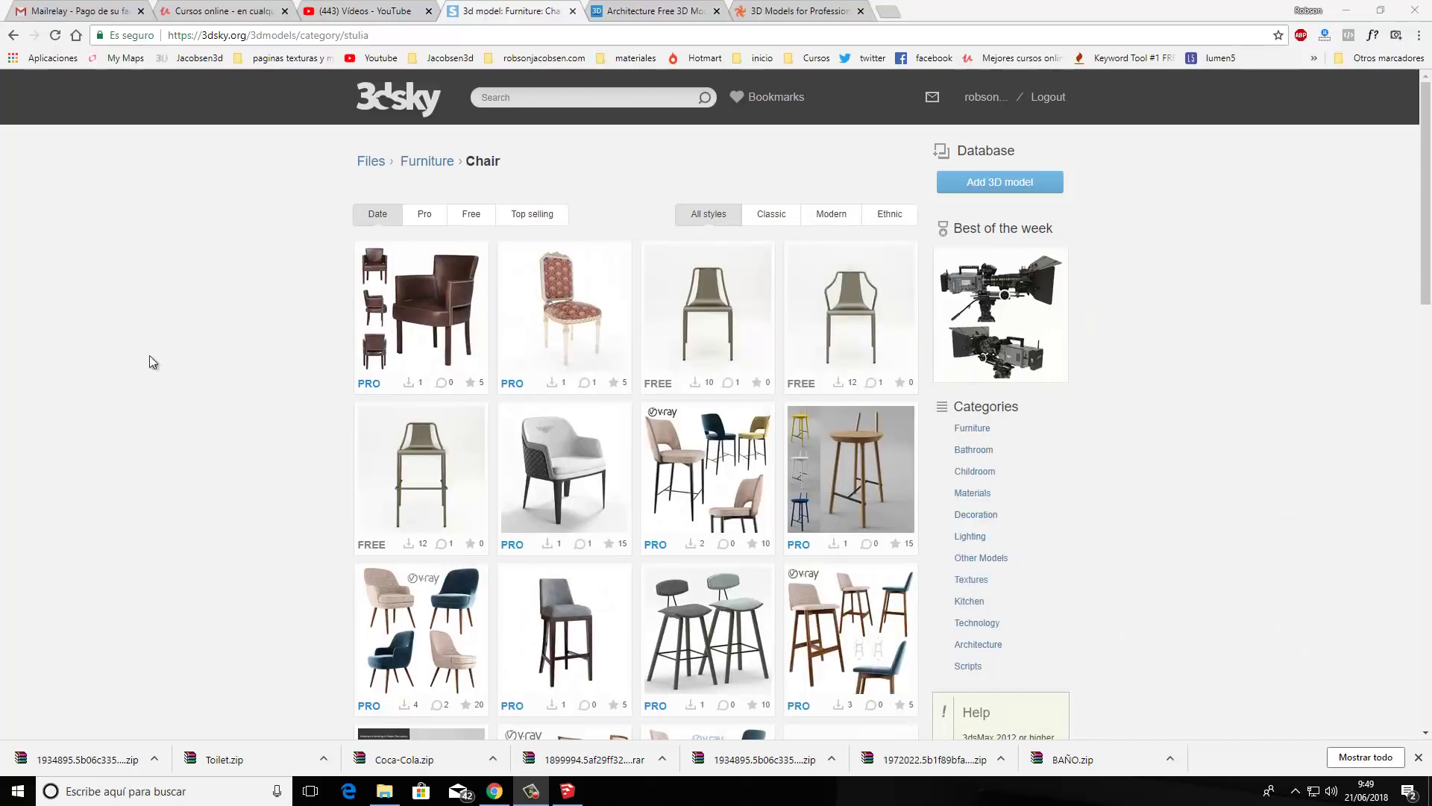
# - Show Free3D's Architecture Free 3D Models results, which list the Toilet-Lavatory-Loo model
pyautogui.click(659, 10)
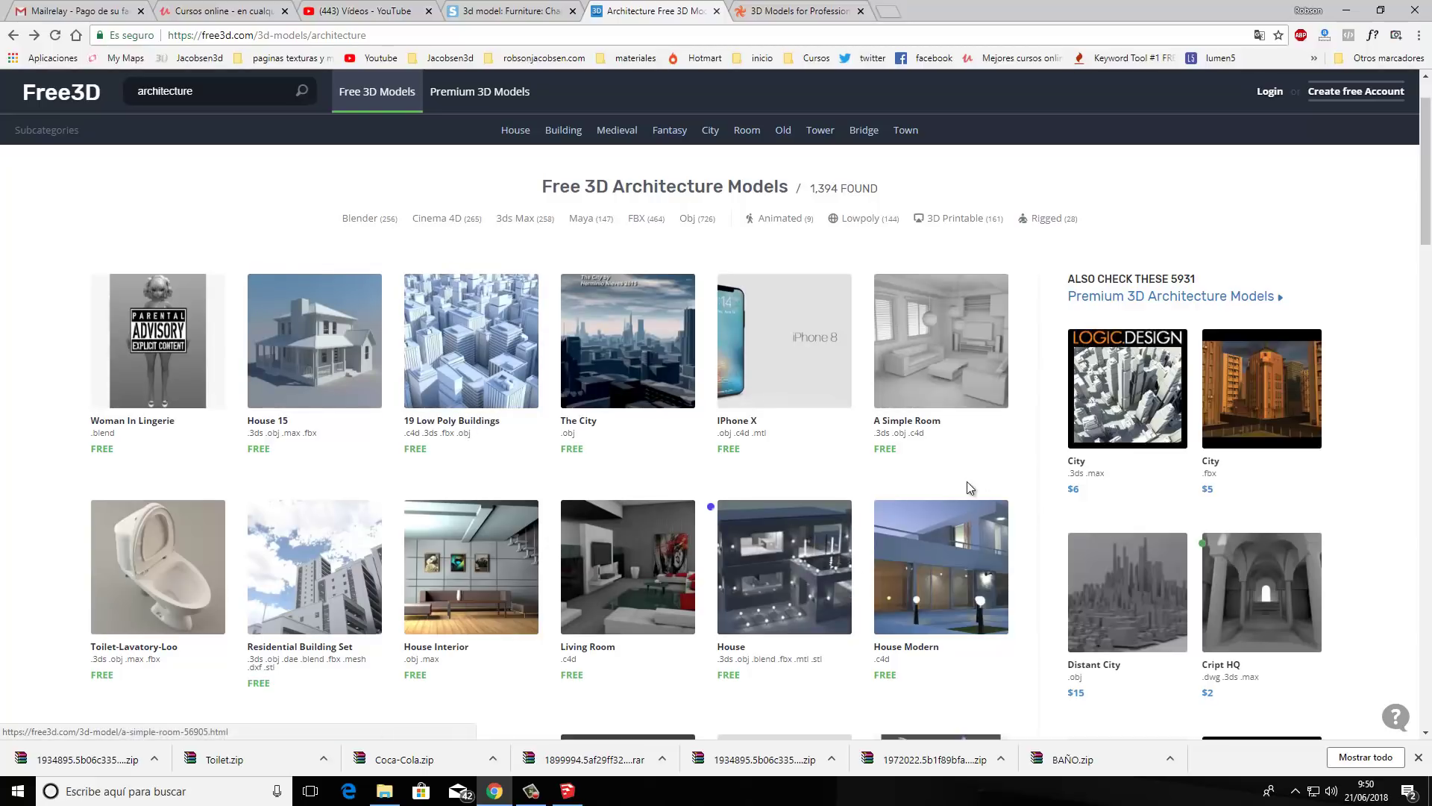
# - Narrow TurboSquid's OBJ Models listing to free .obj models only
pyautogui.click(810, 15)
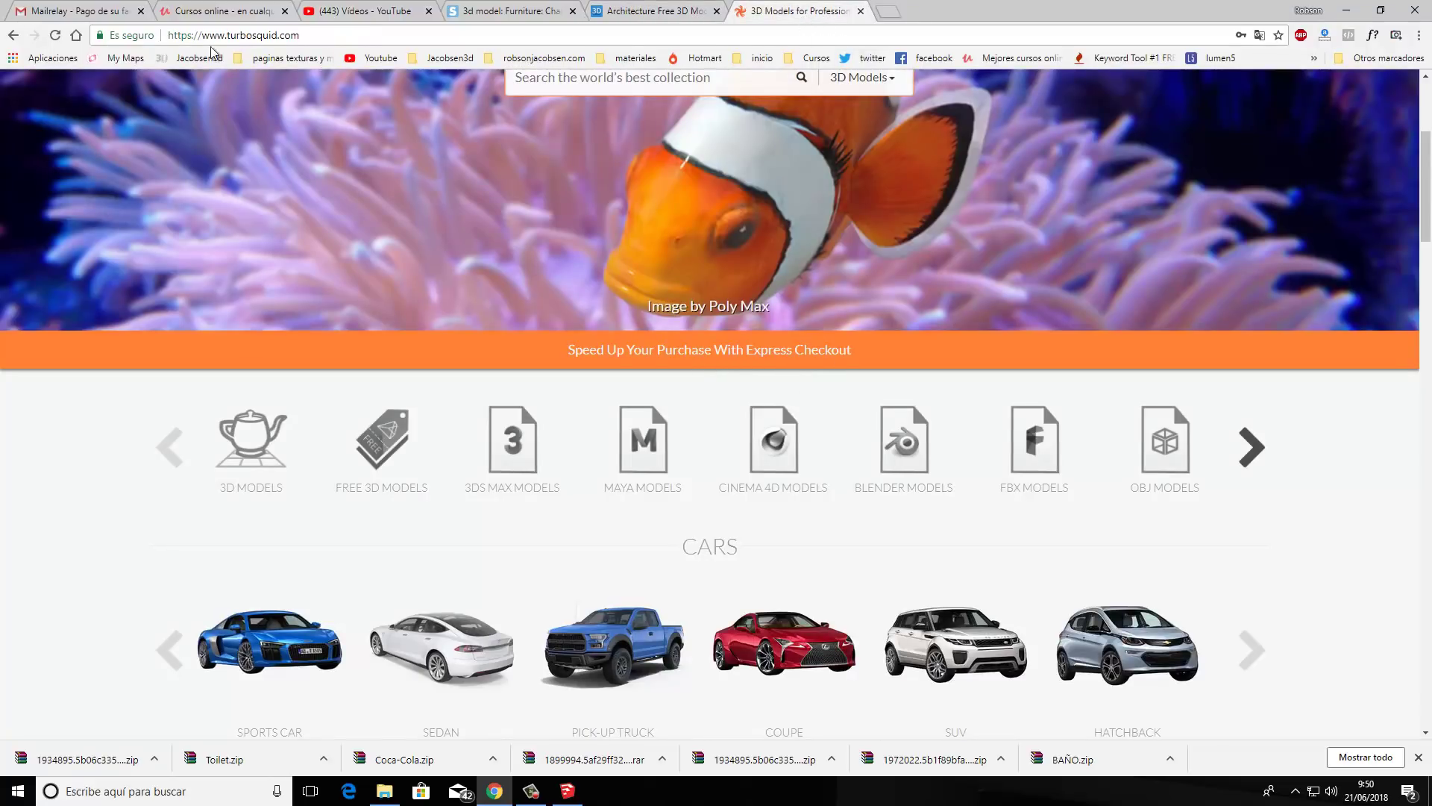
pyautogui.scroll(1, 741, 272)
pyautogui.scroll(3, 645, 288)
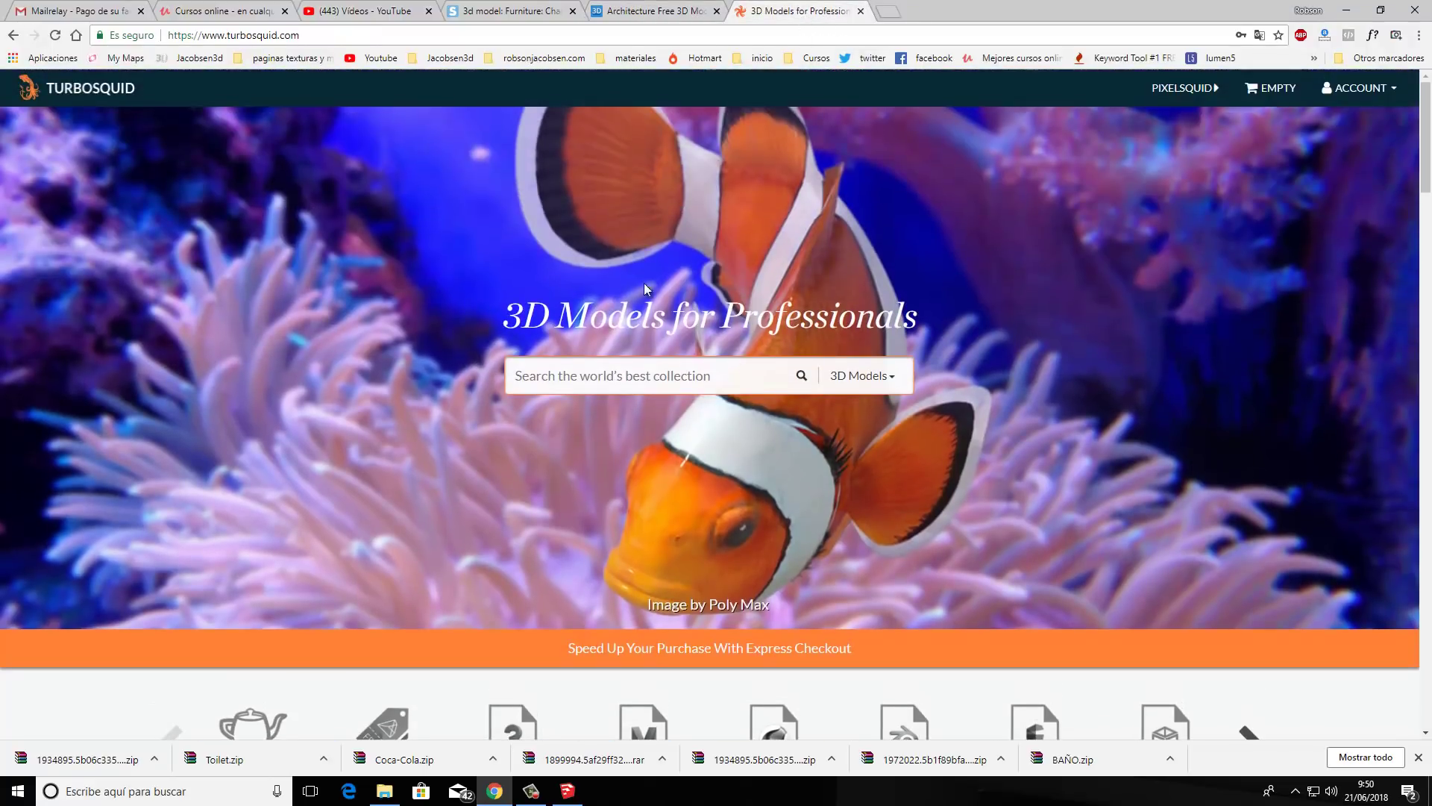
pyautogui.scroll(-2, 736, 415)
pyautogui.scroll(-3, 895, 411)
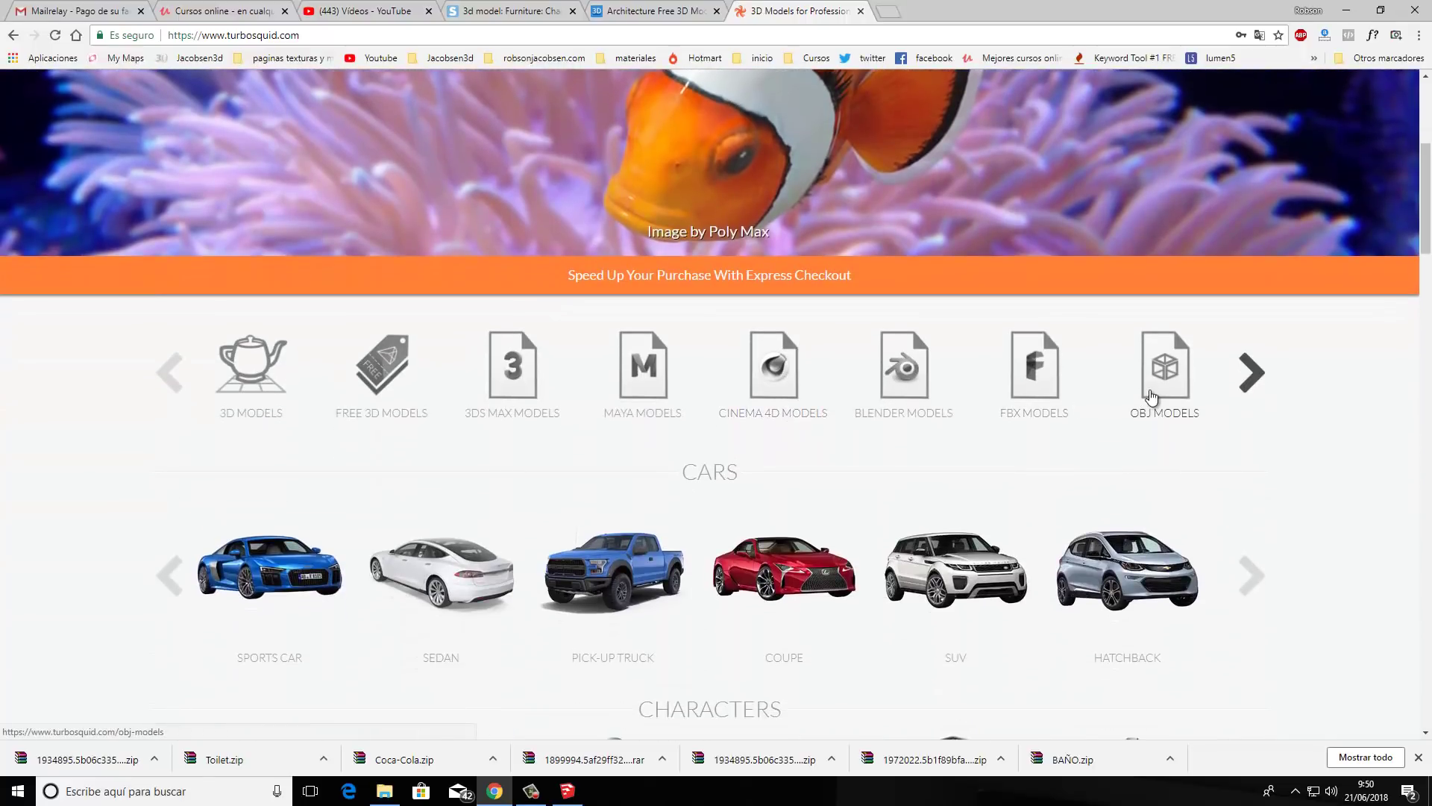
pyautogui.click(1156, 412)
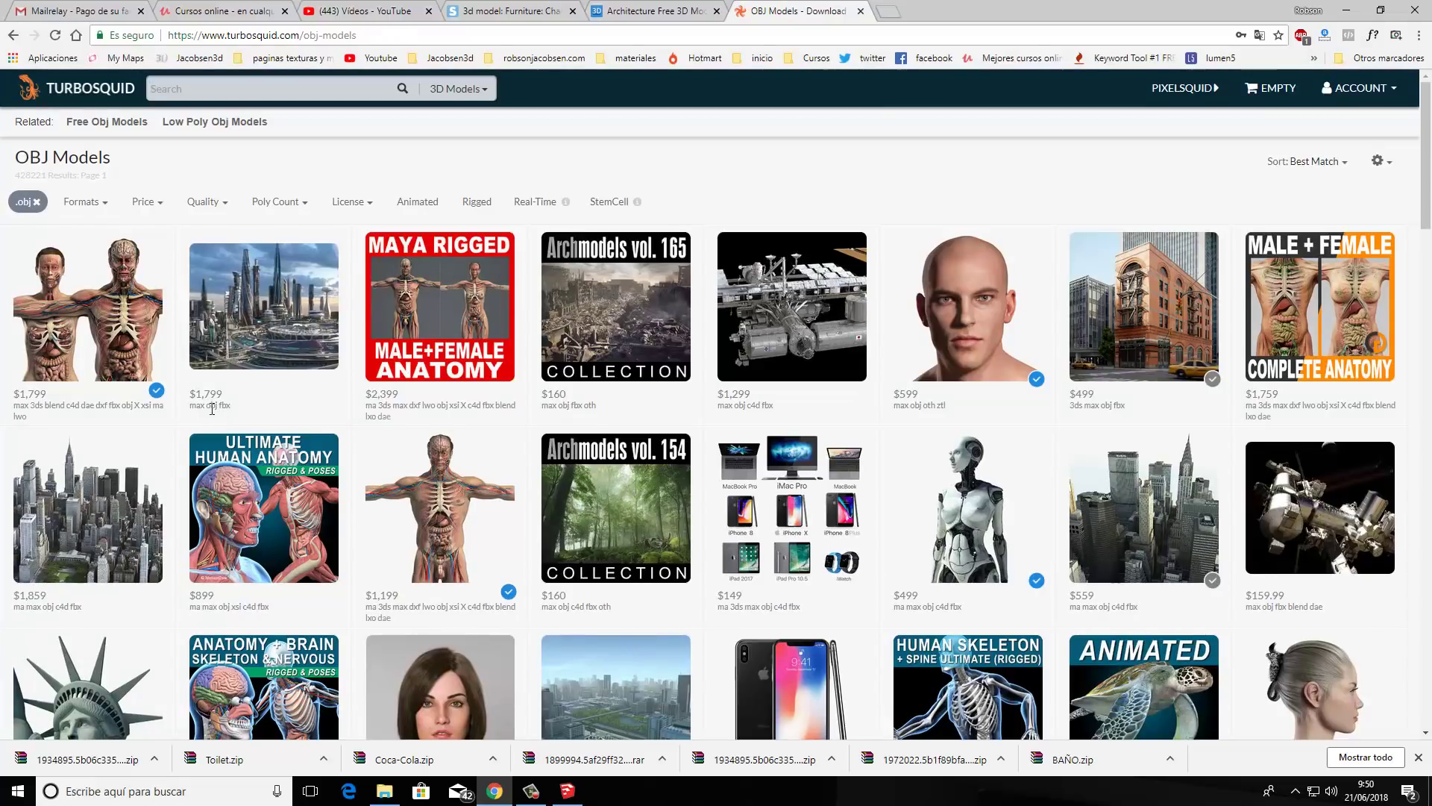
pyautogui.click(155, 204)
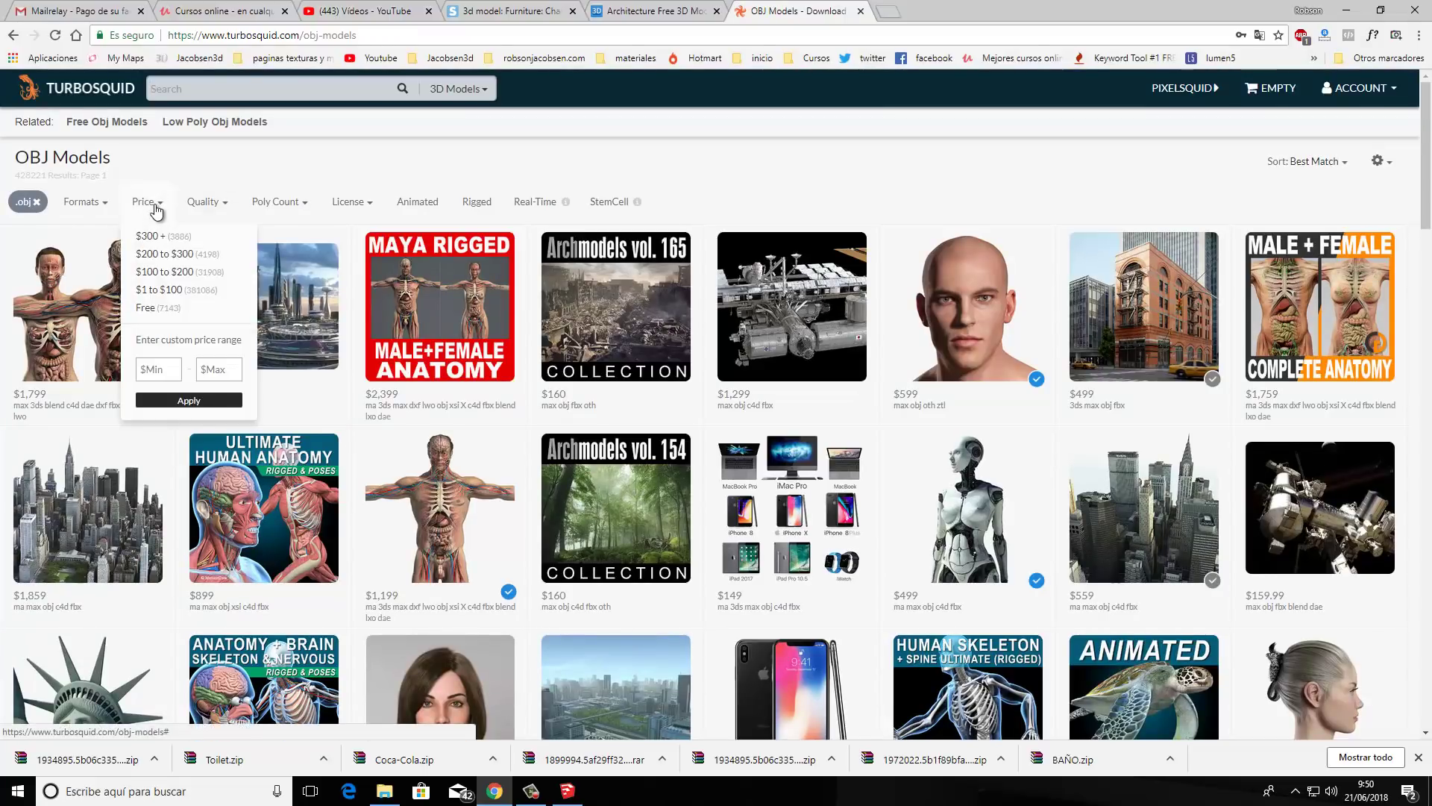
pyautogui.click(163, 311)
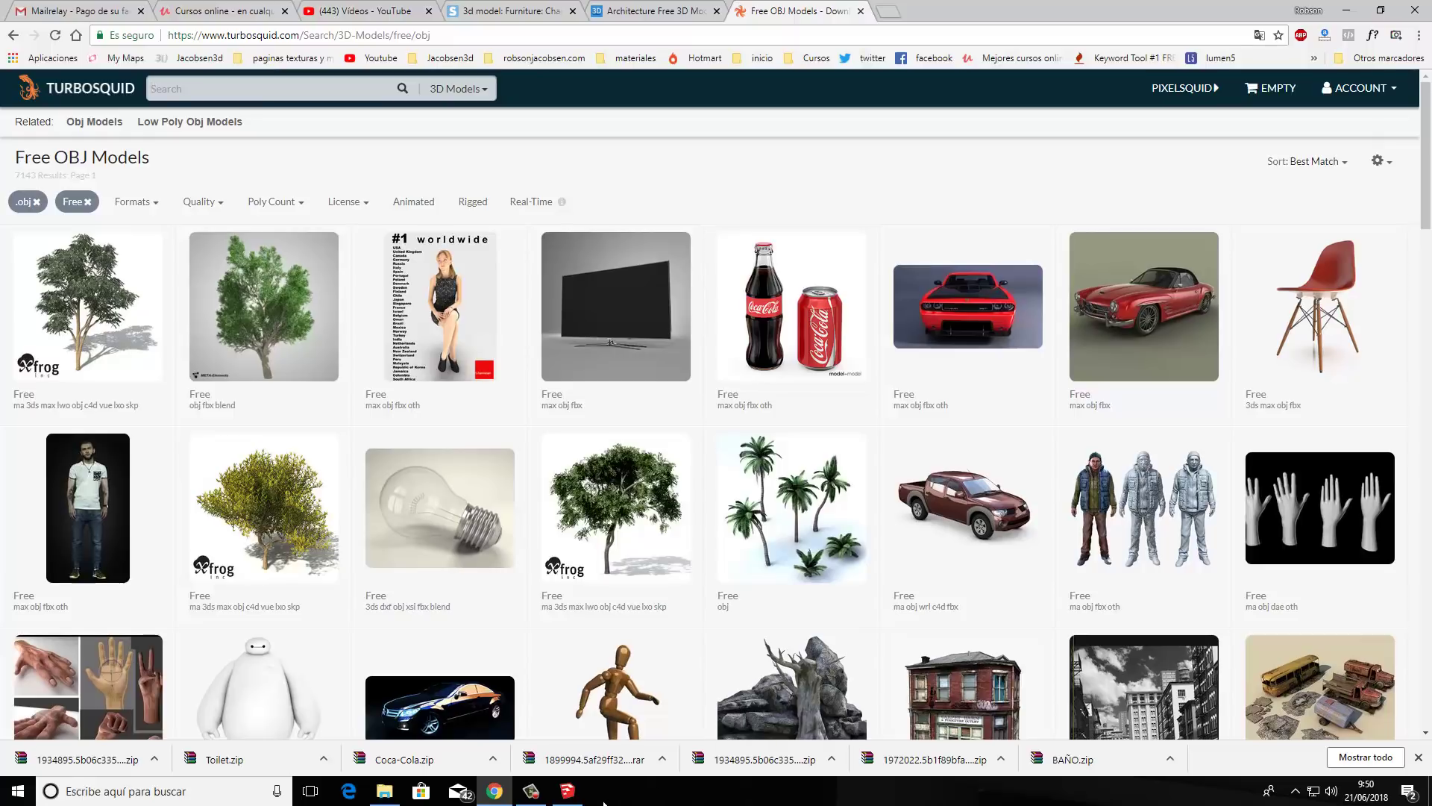
# - Inspect the Importar dialog's file-type list for the Toilet folder, then cancel without importing
pyautogui.click(577, 797)
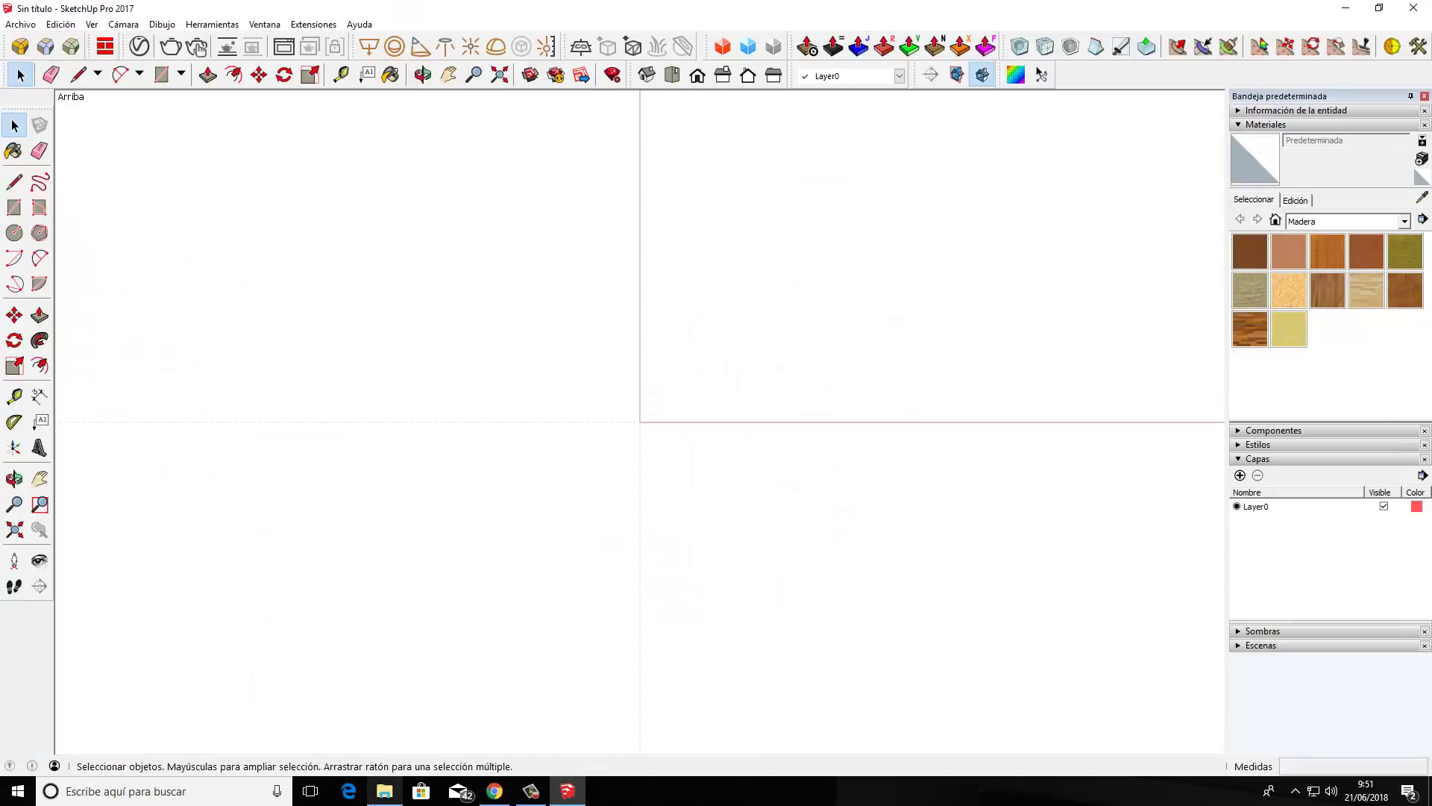
pyautogui.click(20, 24)
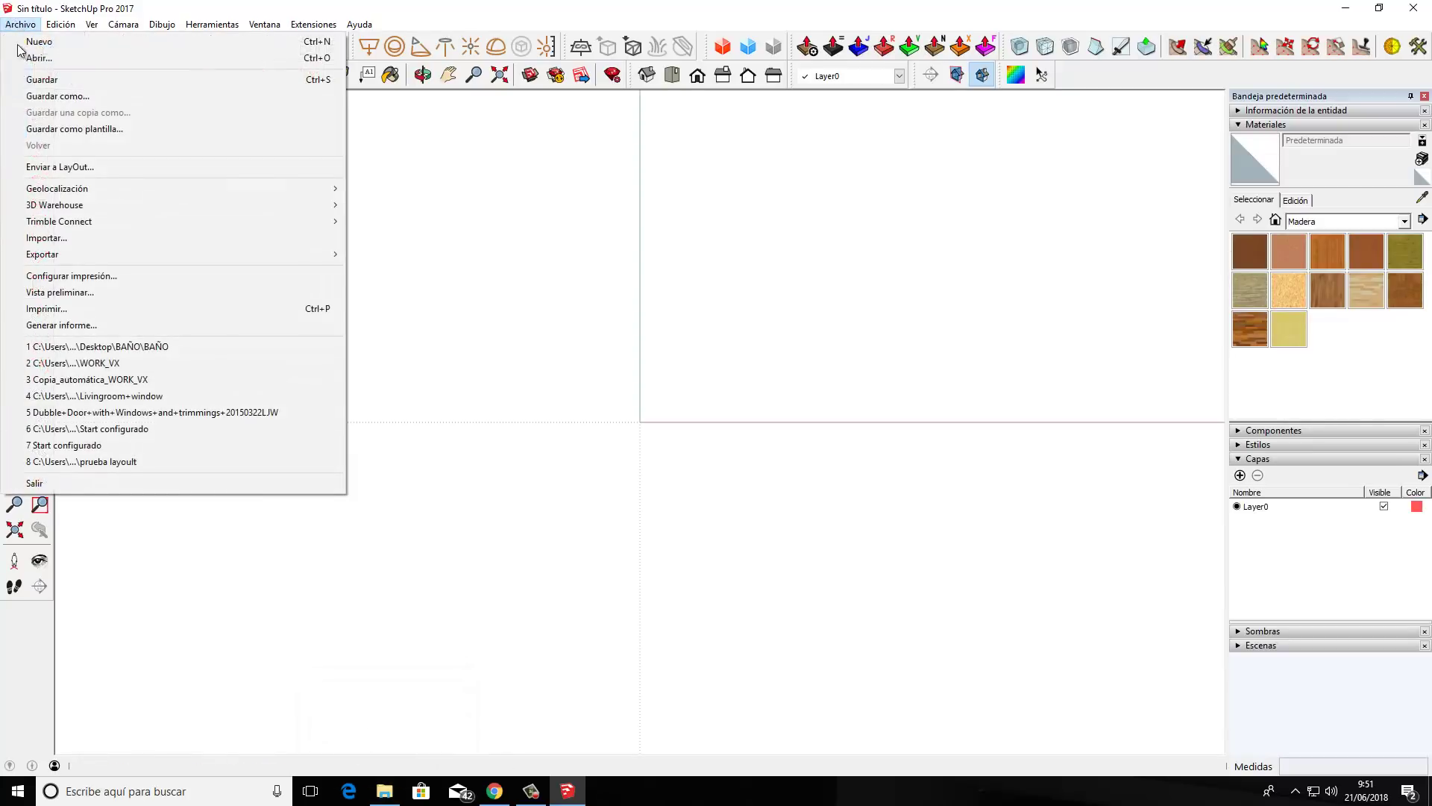
pyautogui.click(41, 237)
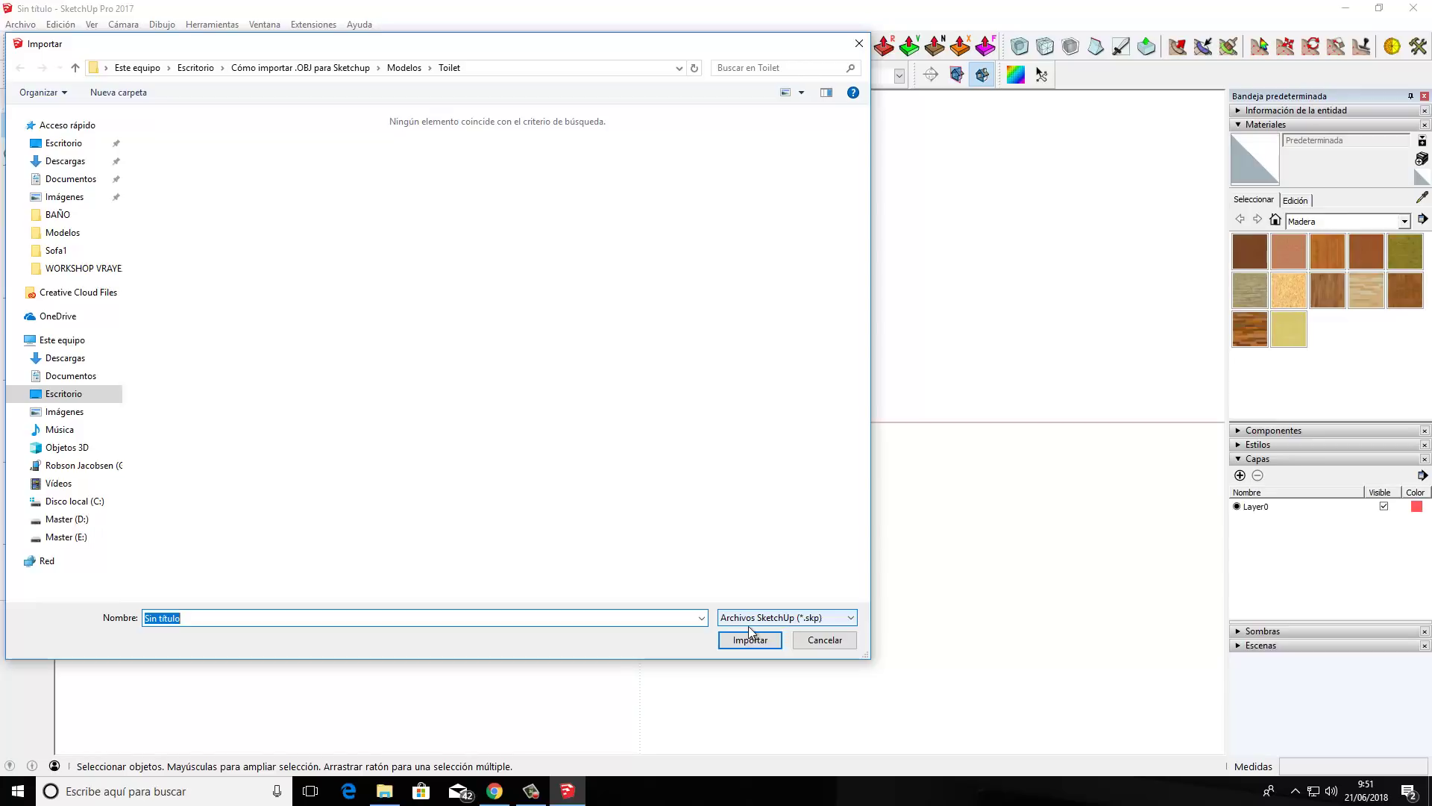
pyautogui.click(788, 618)
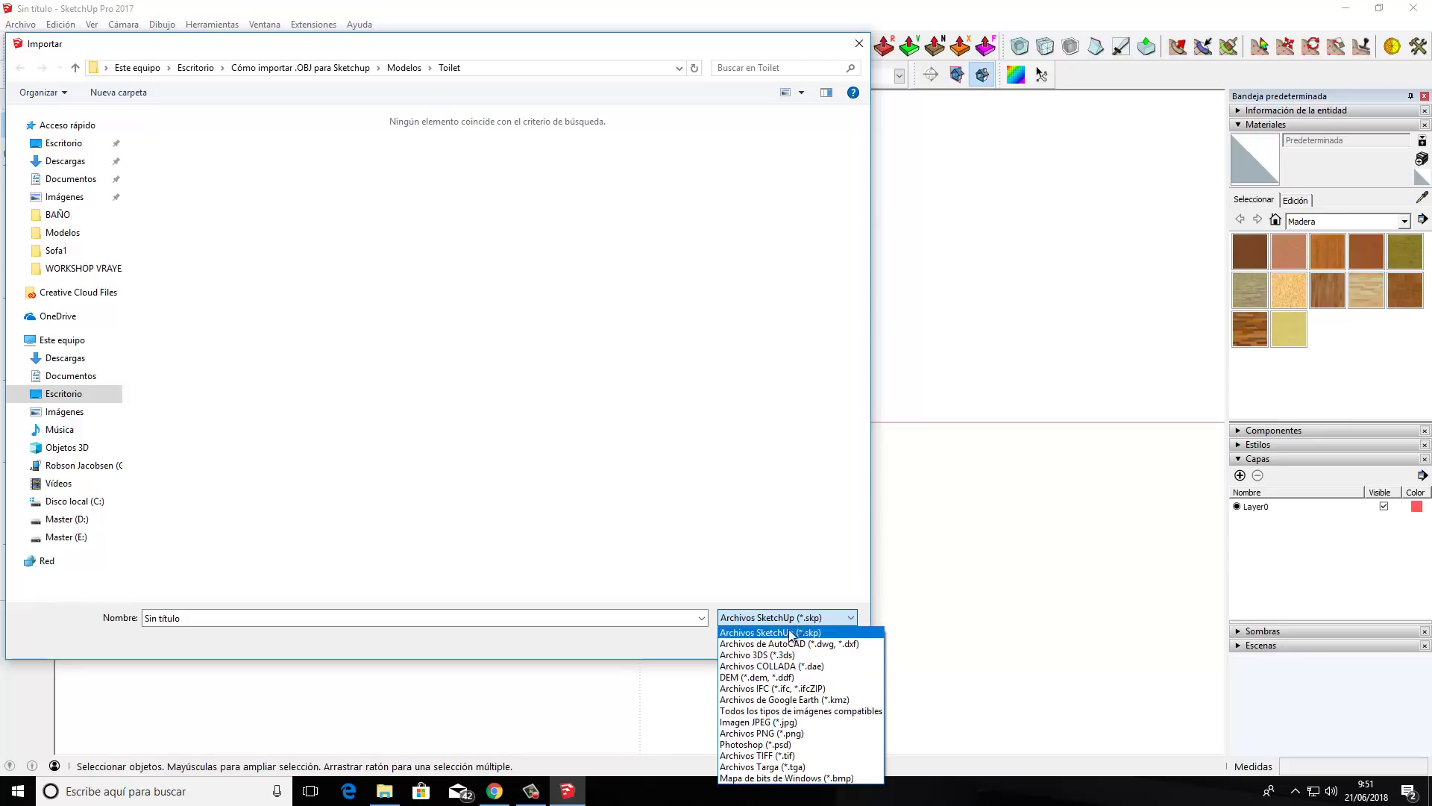
pyautogui.click(936, 587)
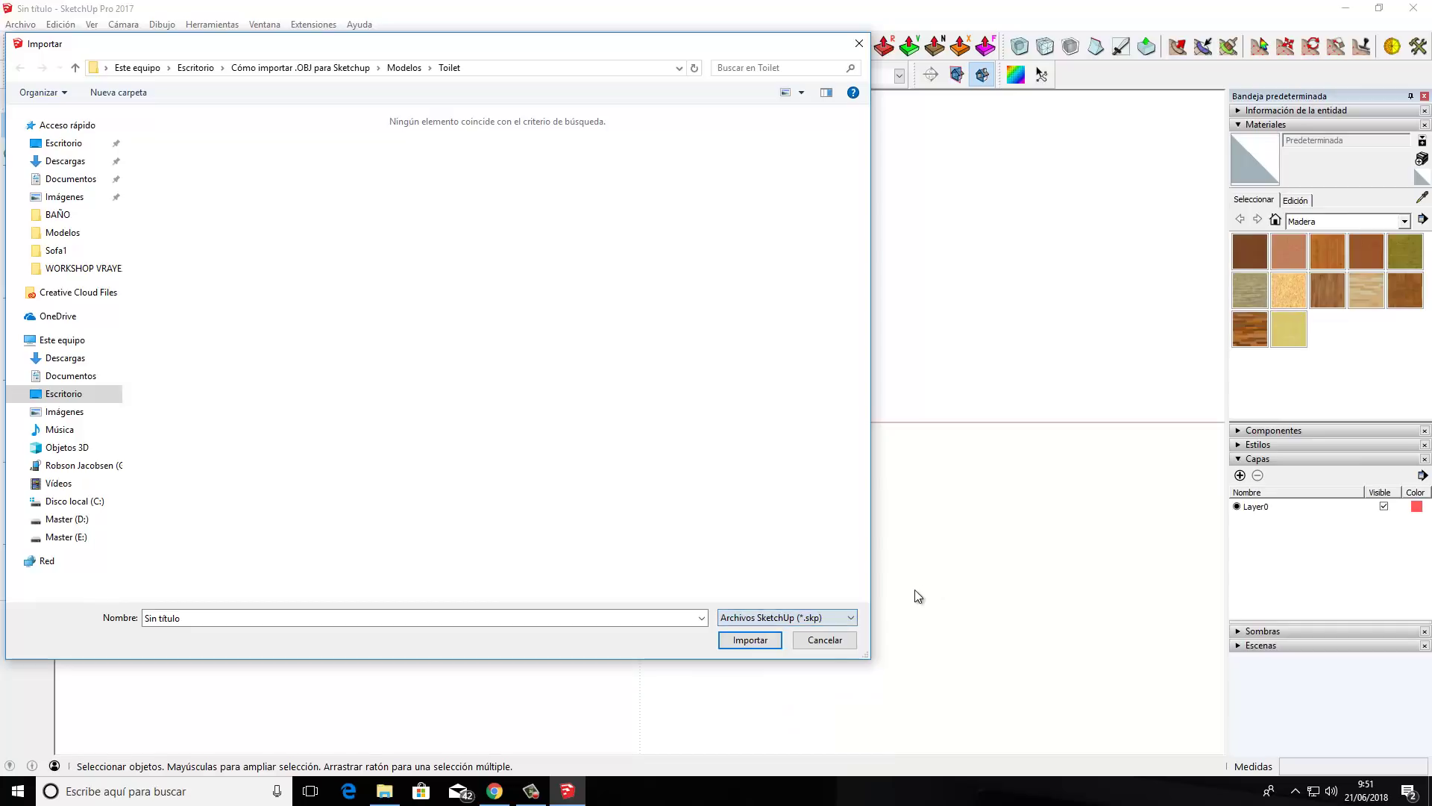
pyautogui.click(825, 641)
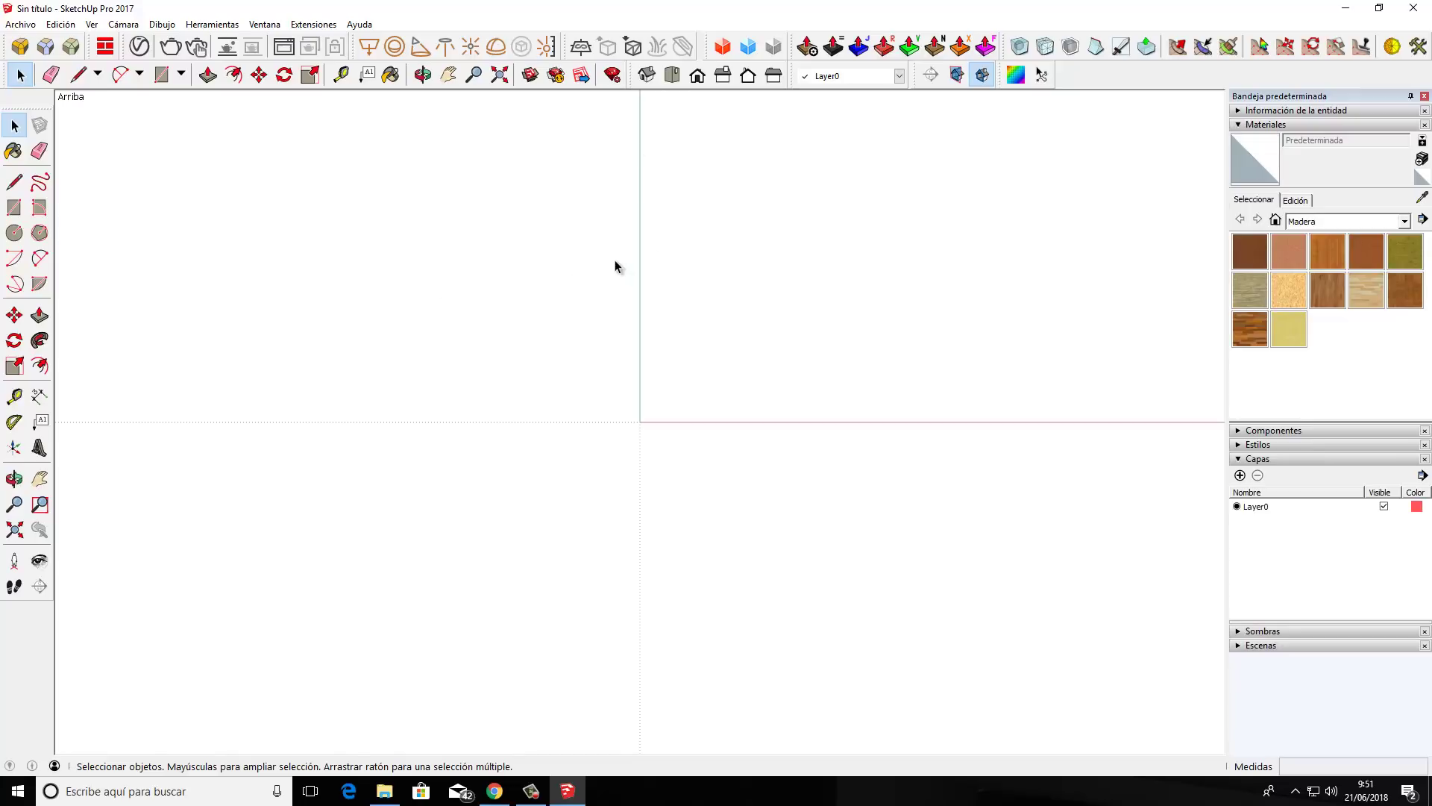
pyautogui.click(385, 792)
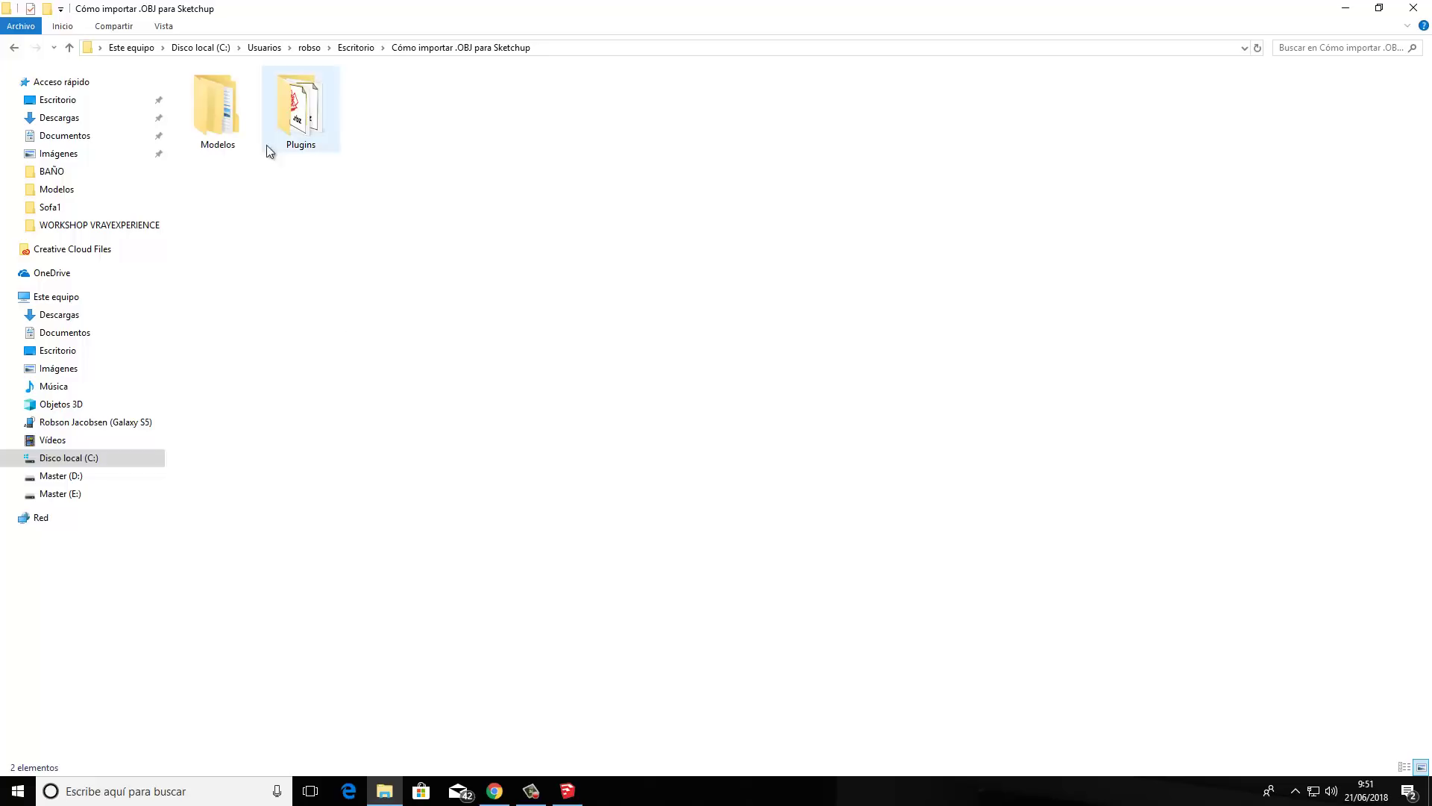
pyautogui.doubleClick(305, 147)
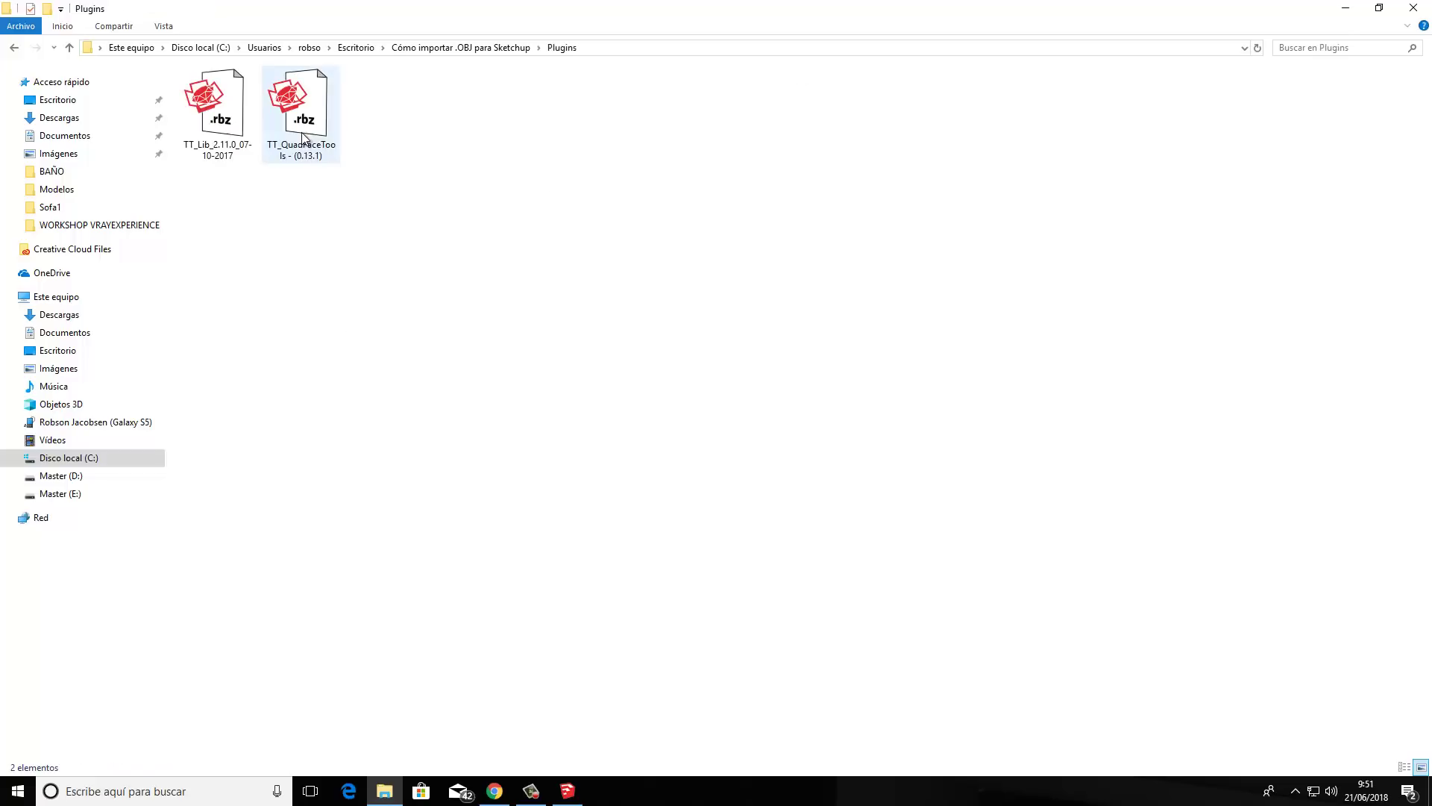
pyautogui.click(217, 155)
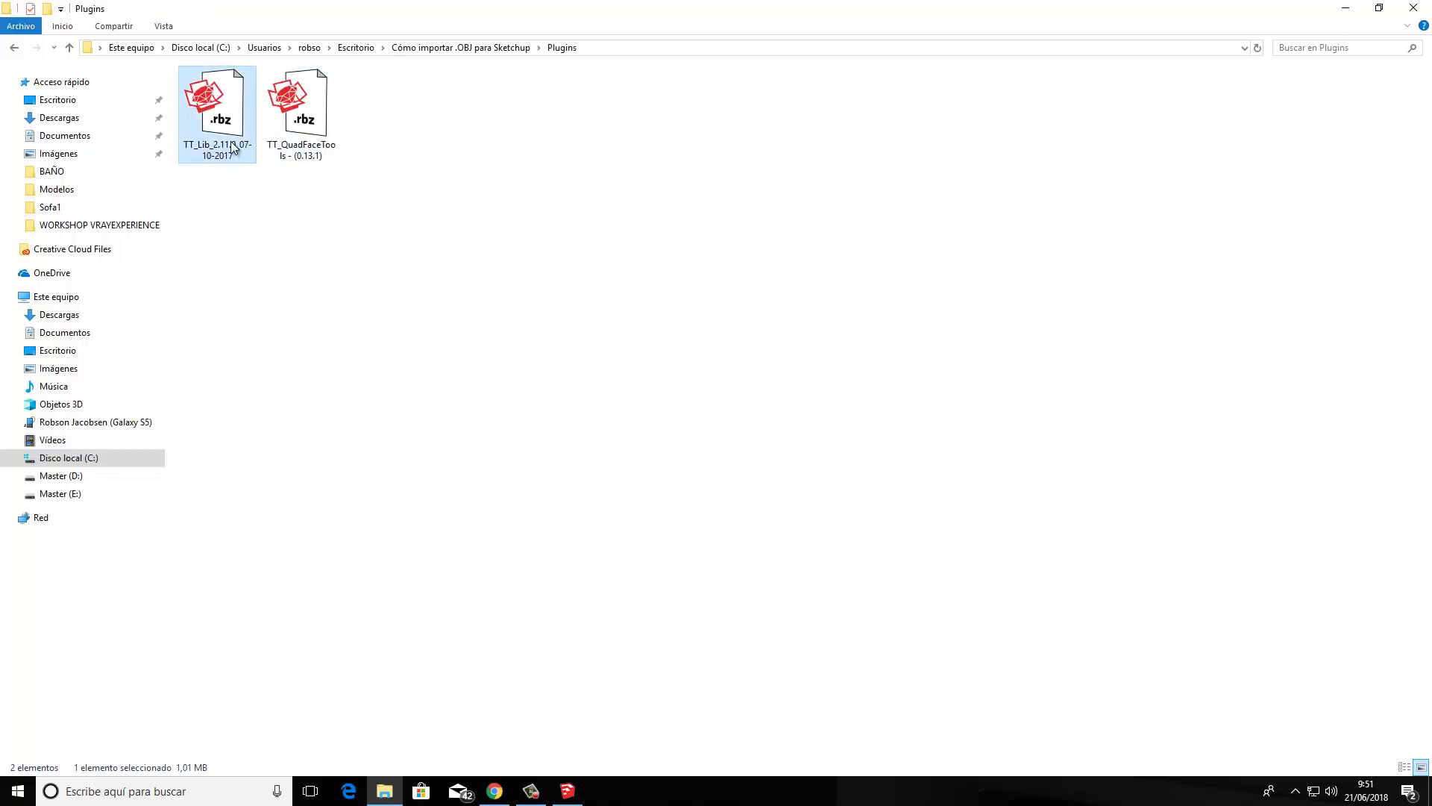
pyautogui.click(297, 156)
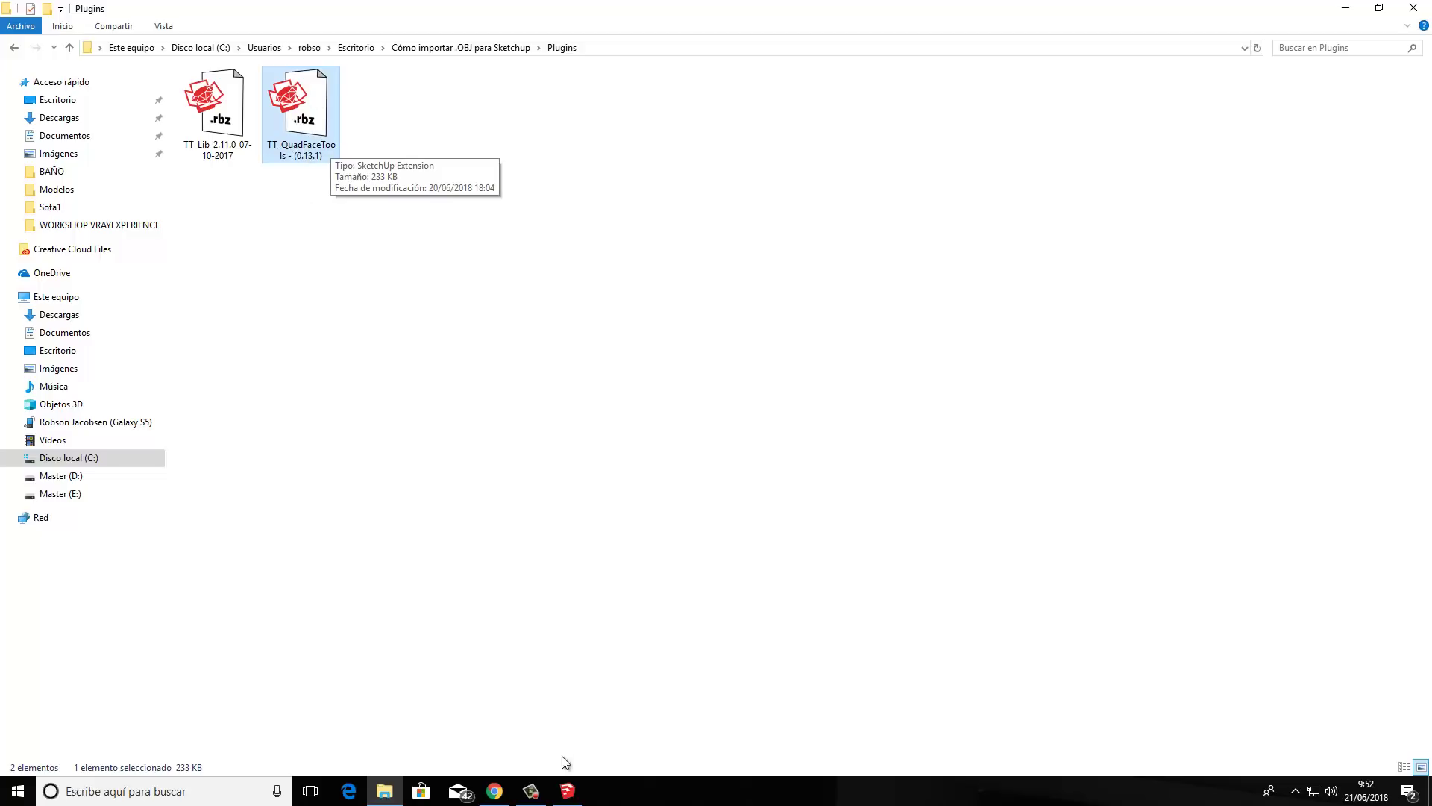
pyautogui.click(567, 789)
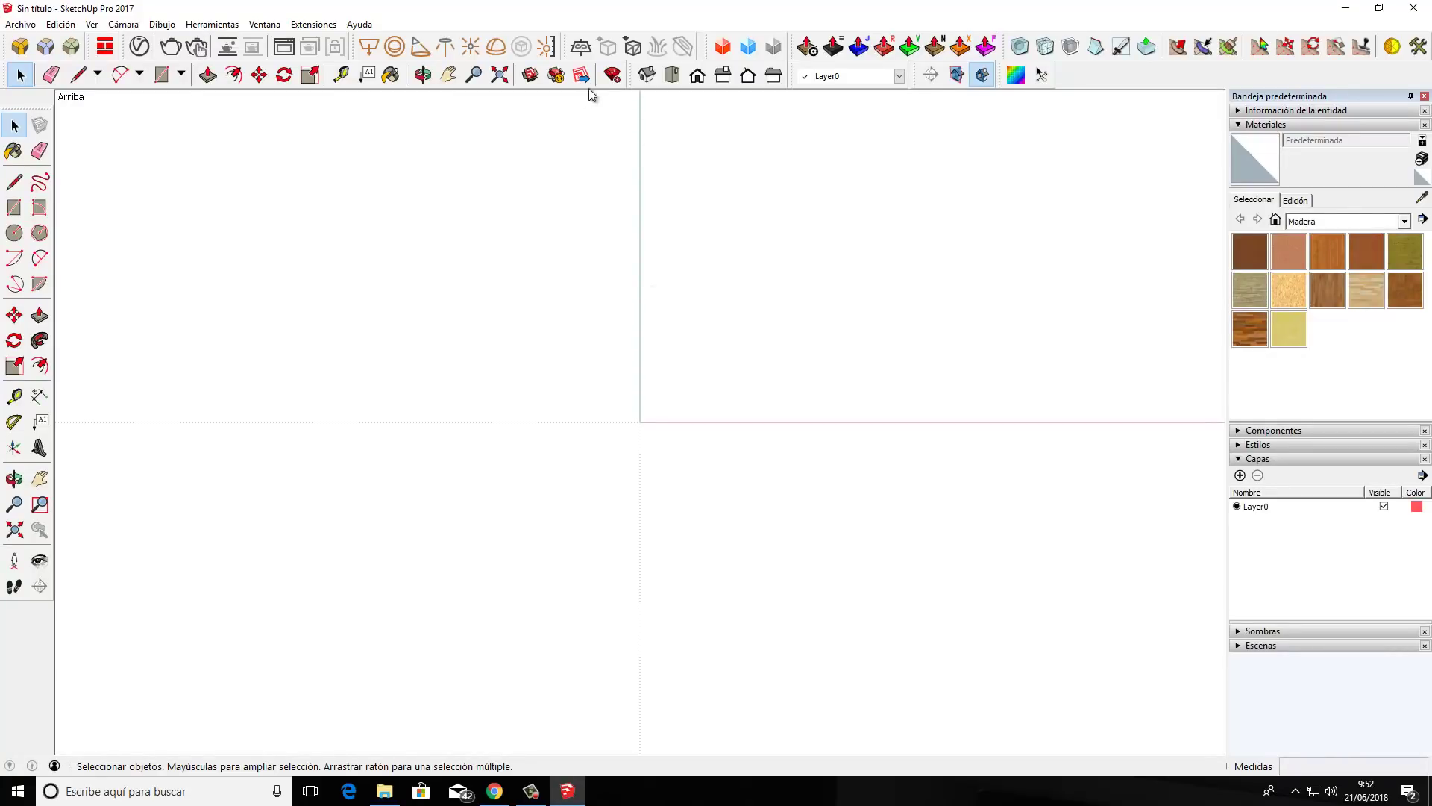
# - Install the TT_Lib extension from the Plugins folder through the Extension Manager
pyautogui.click(612, 76)
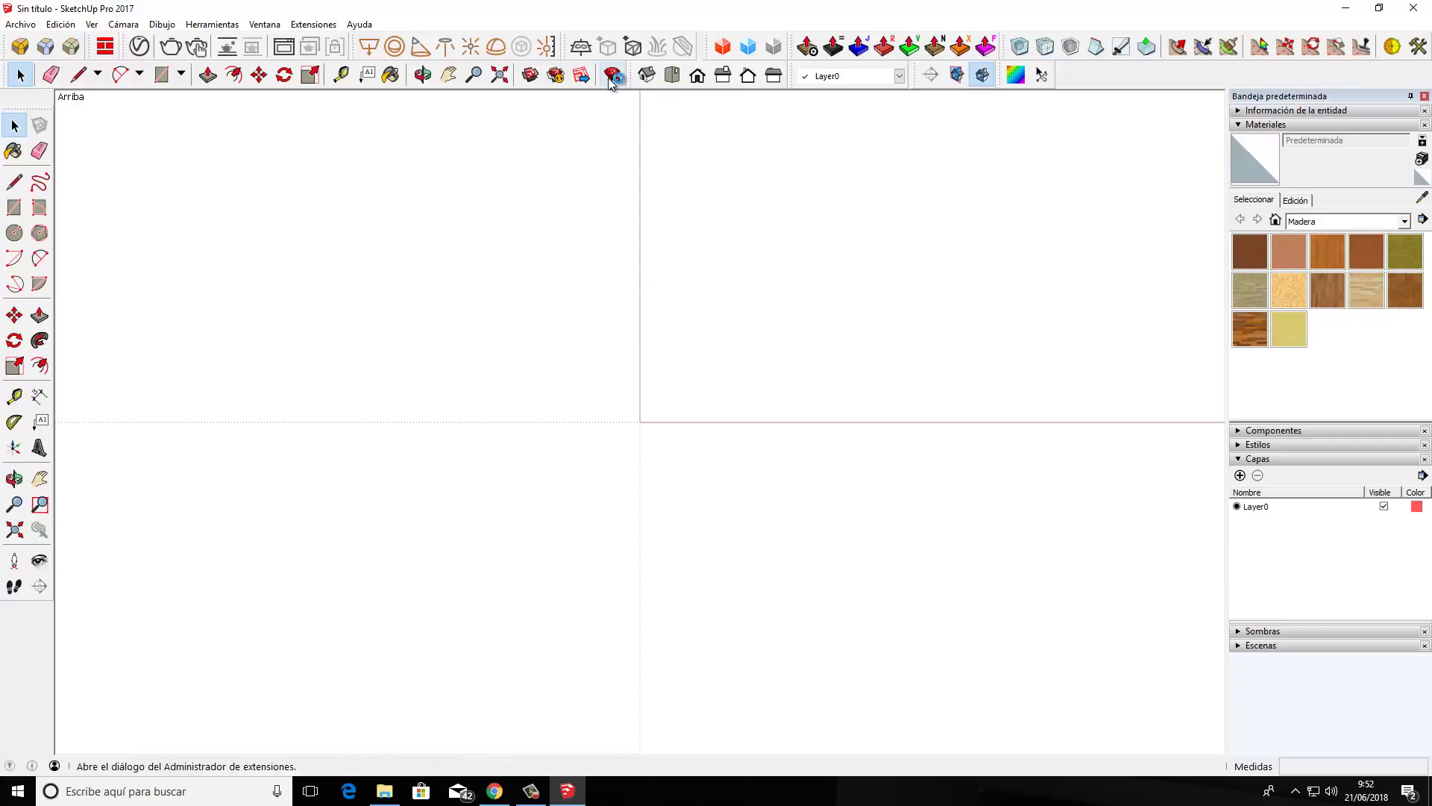
pyautogui.moveTo(560, 187); pyautogui.dragTo(561, 138)
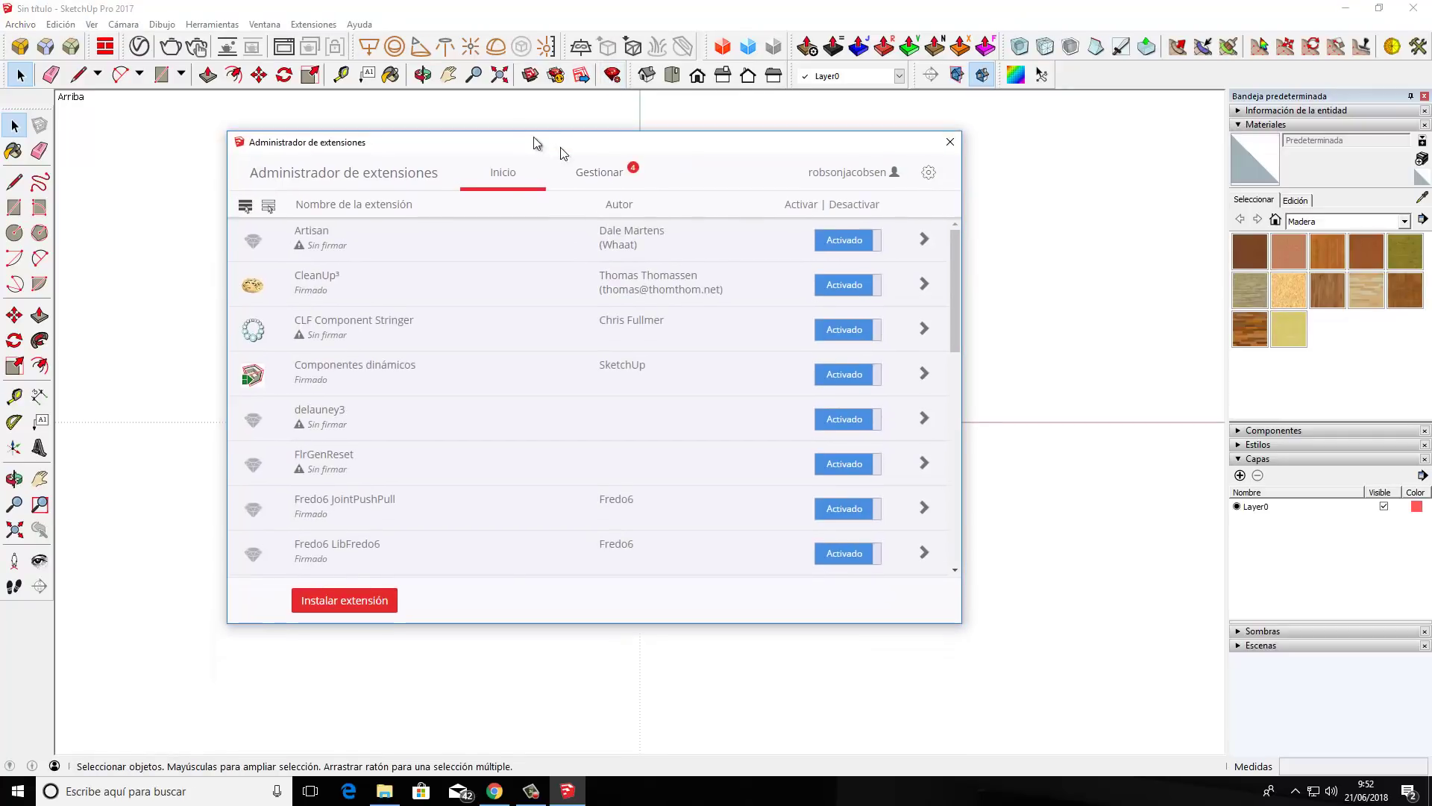
pyautogui.click(946, 144)
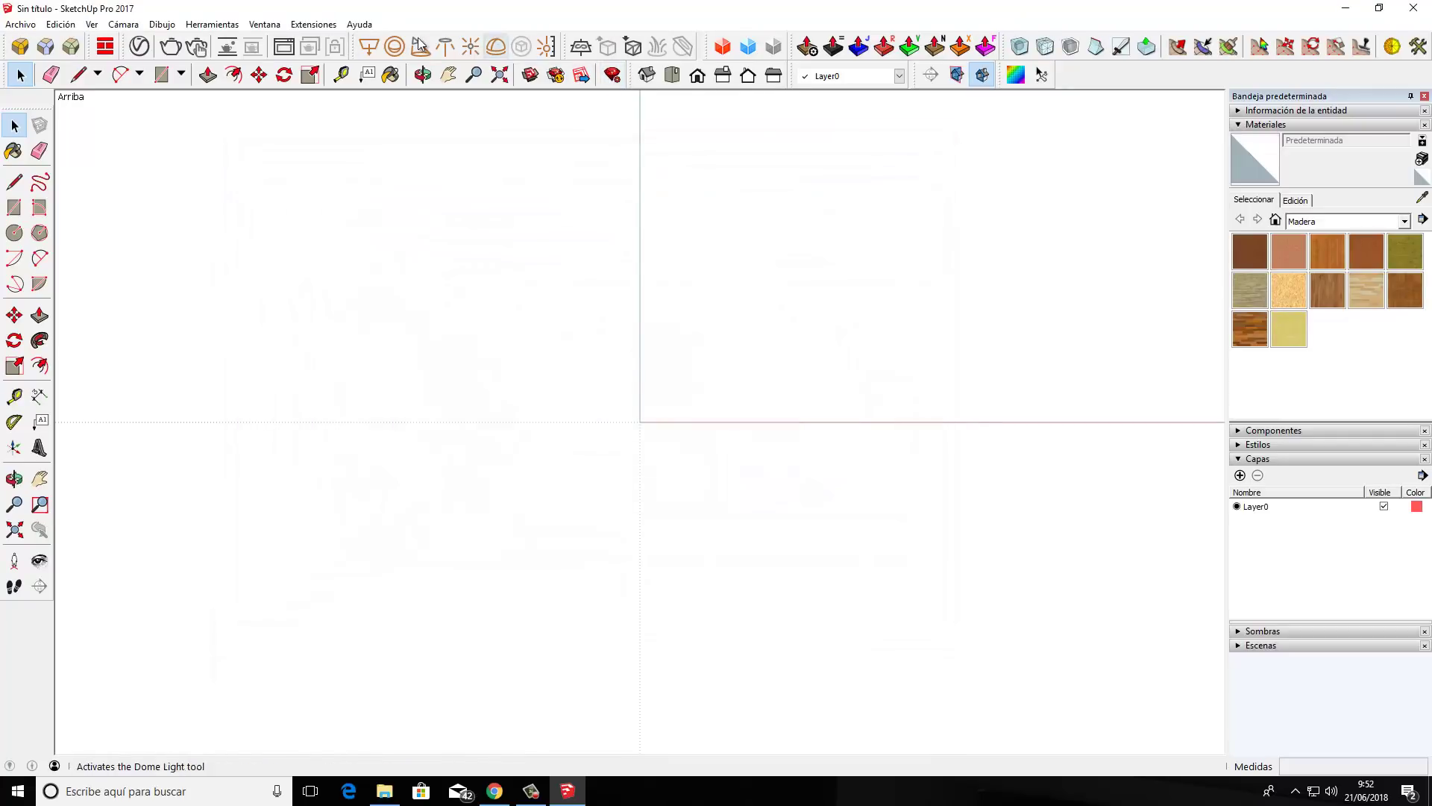
pyautogui.click(313, 24)
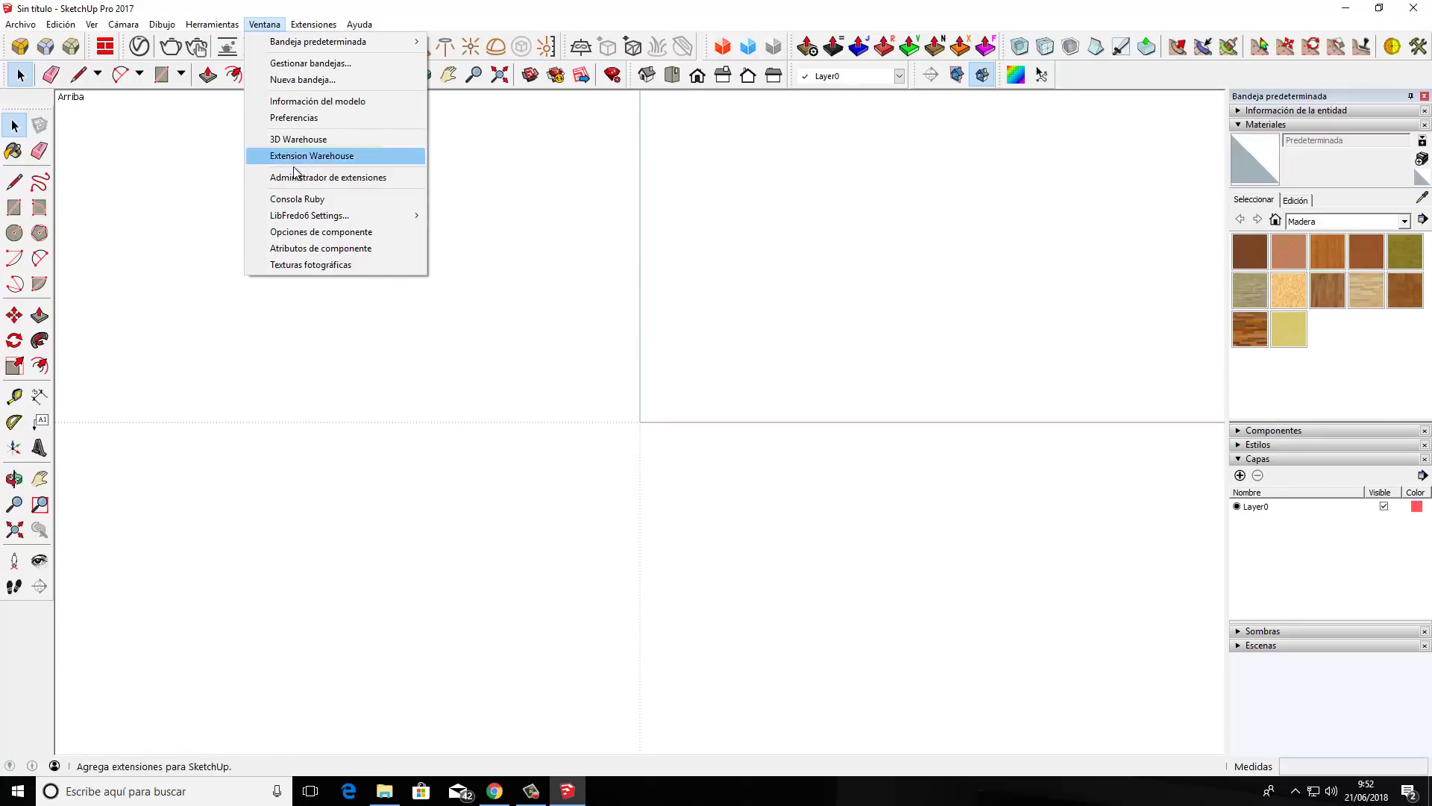
pyautogui.click(356, 177)
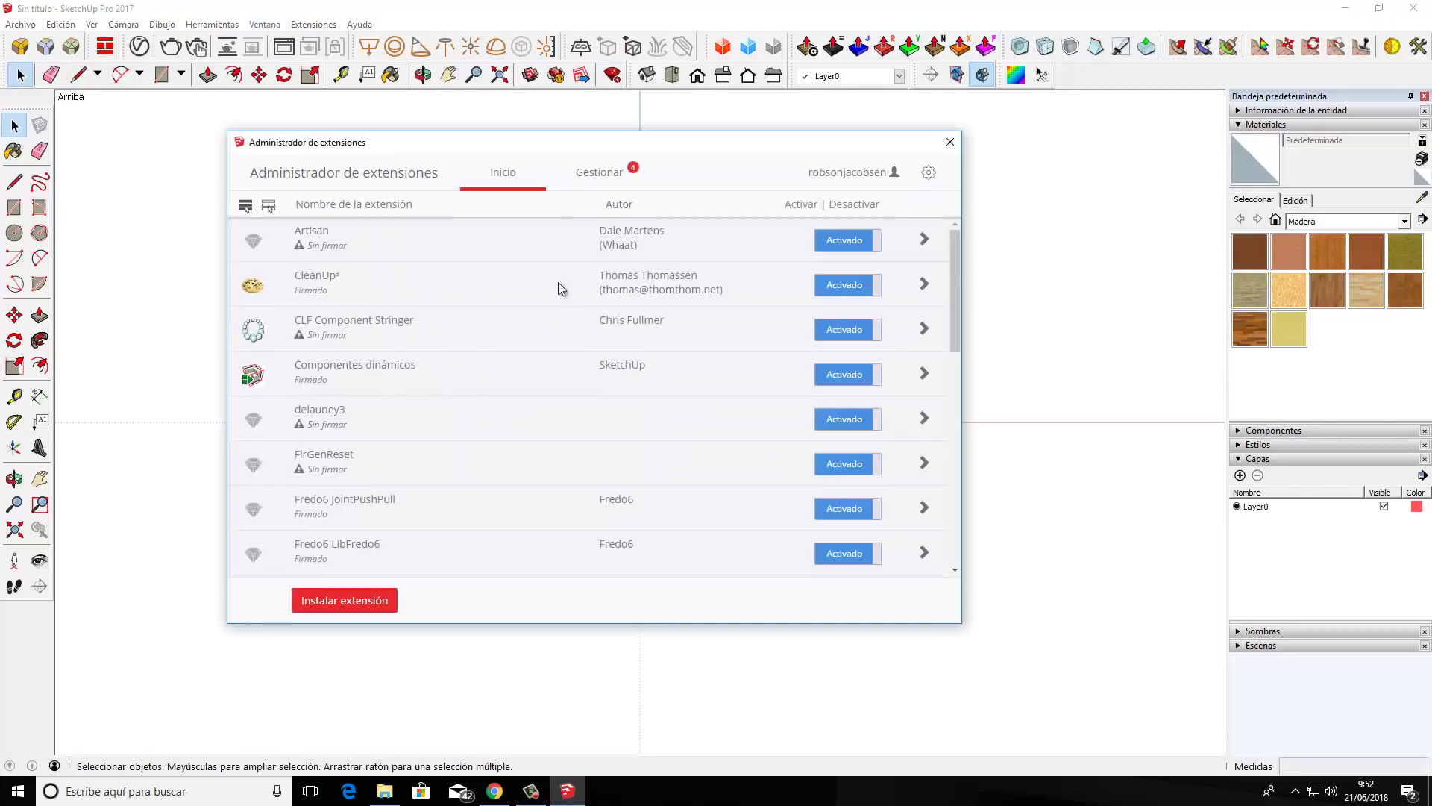
pyautogui.click(375, 599)
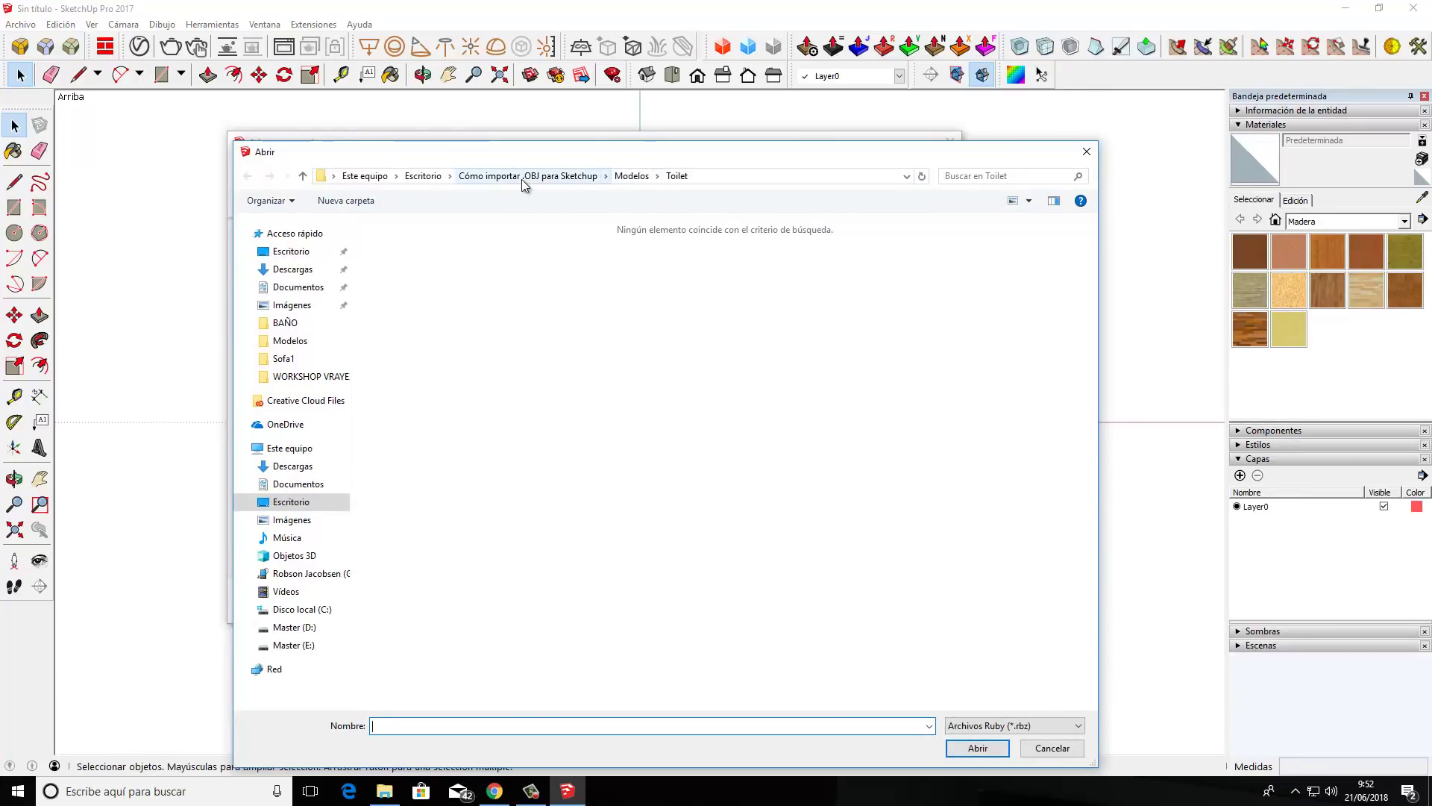
pyautogui.click(521, 179)
pyautogui.click(396, 261)
pyautogui.doubleClick(396, 261)
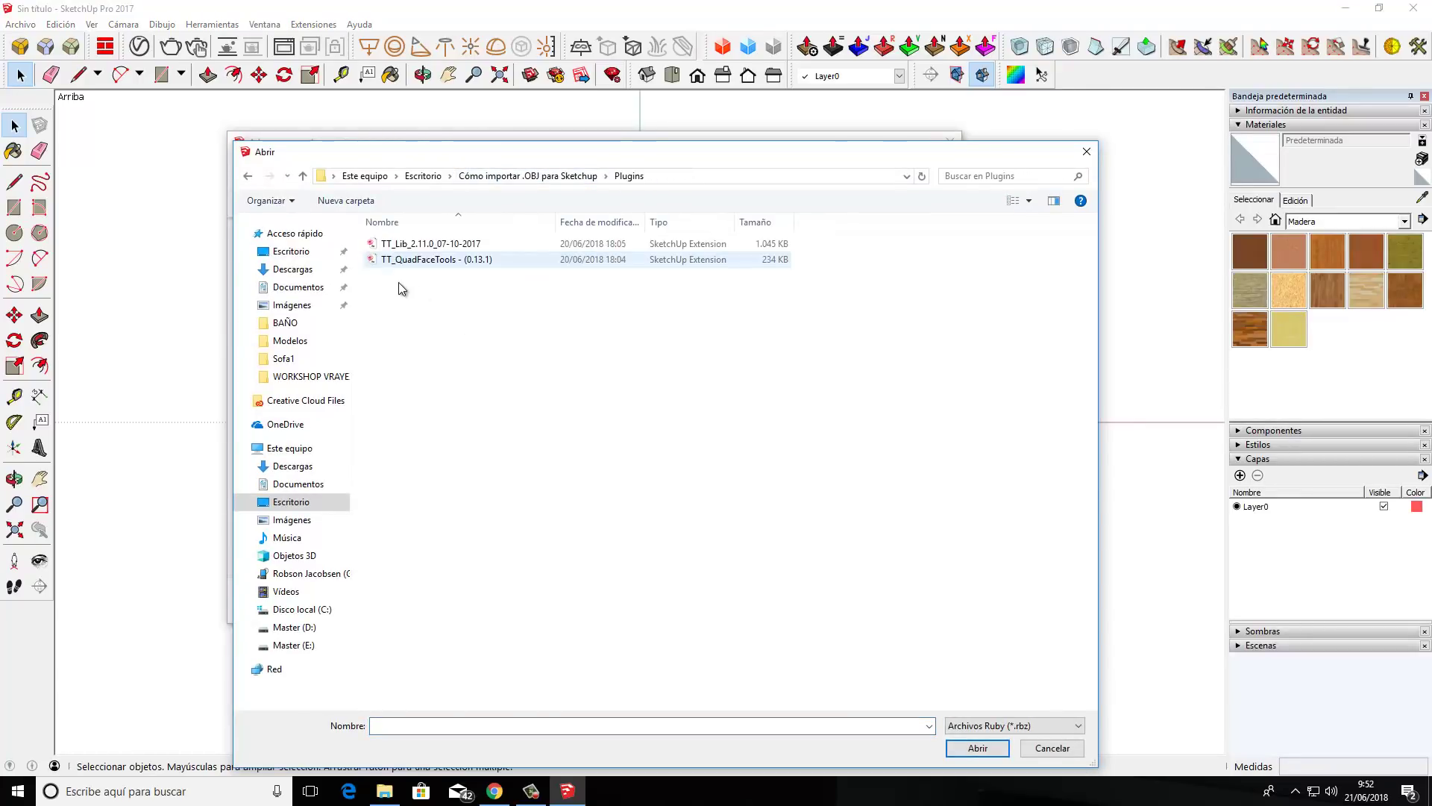
pyautogui.click(401, 244)
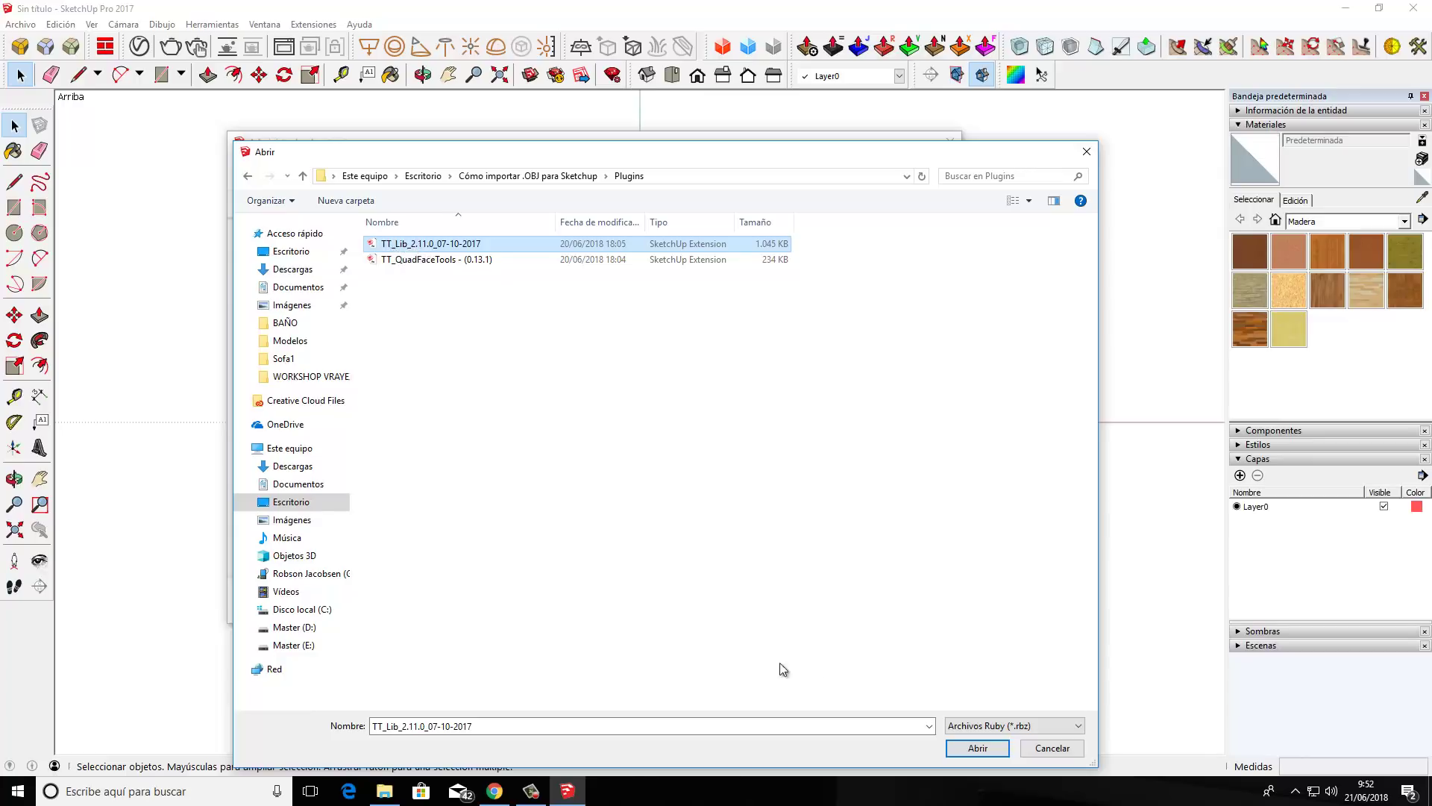
pyautogui.click(968, 751)
pyautogui.click(1051, 748)
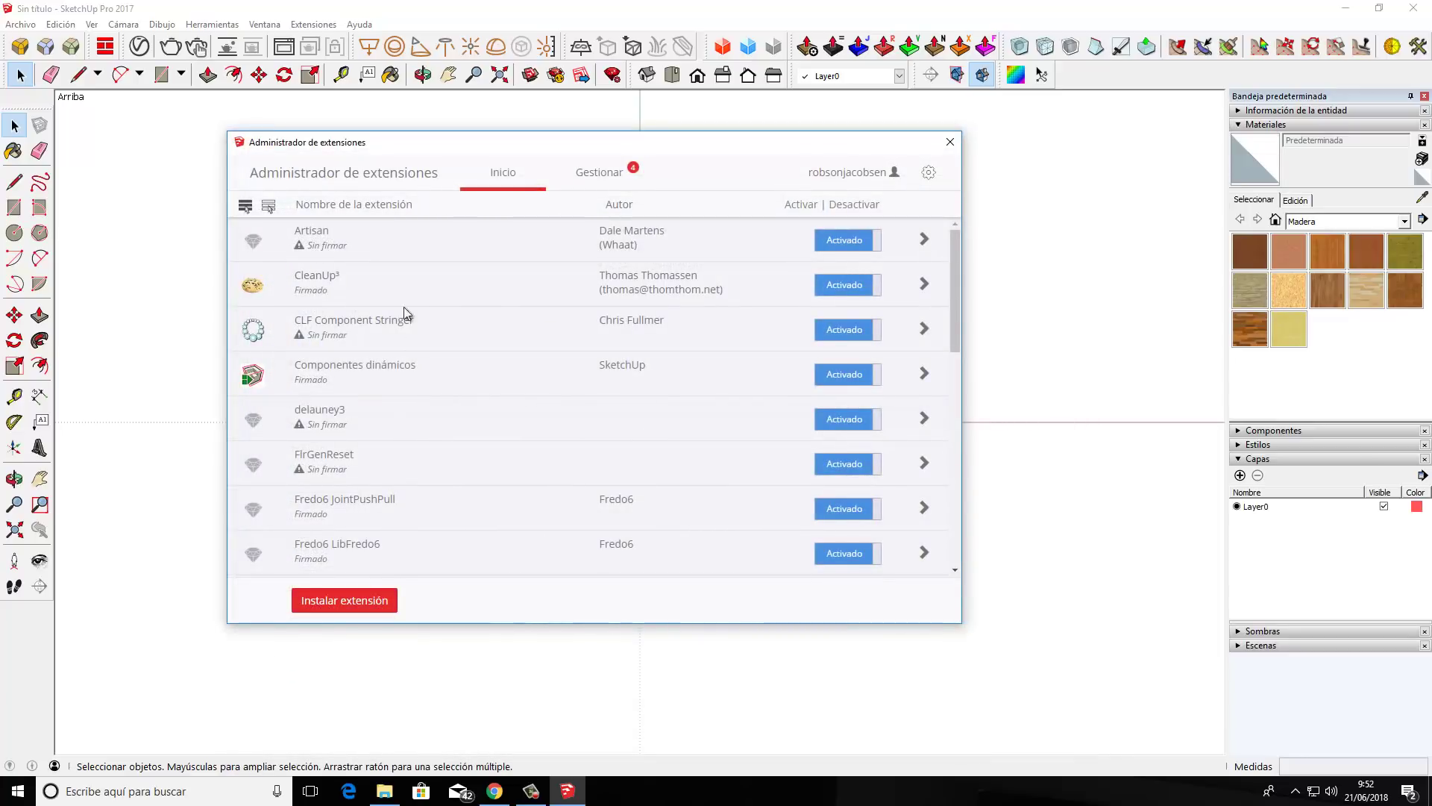
# - Install TT_QuadFaceTools (0.13.1).rbz from Plugins and close the Extension Manager
pyautogui.click(340, 602)
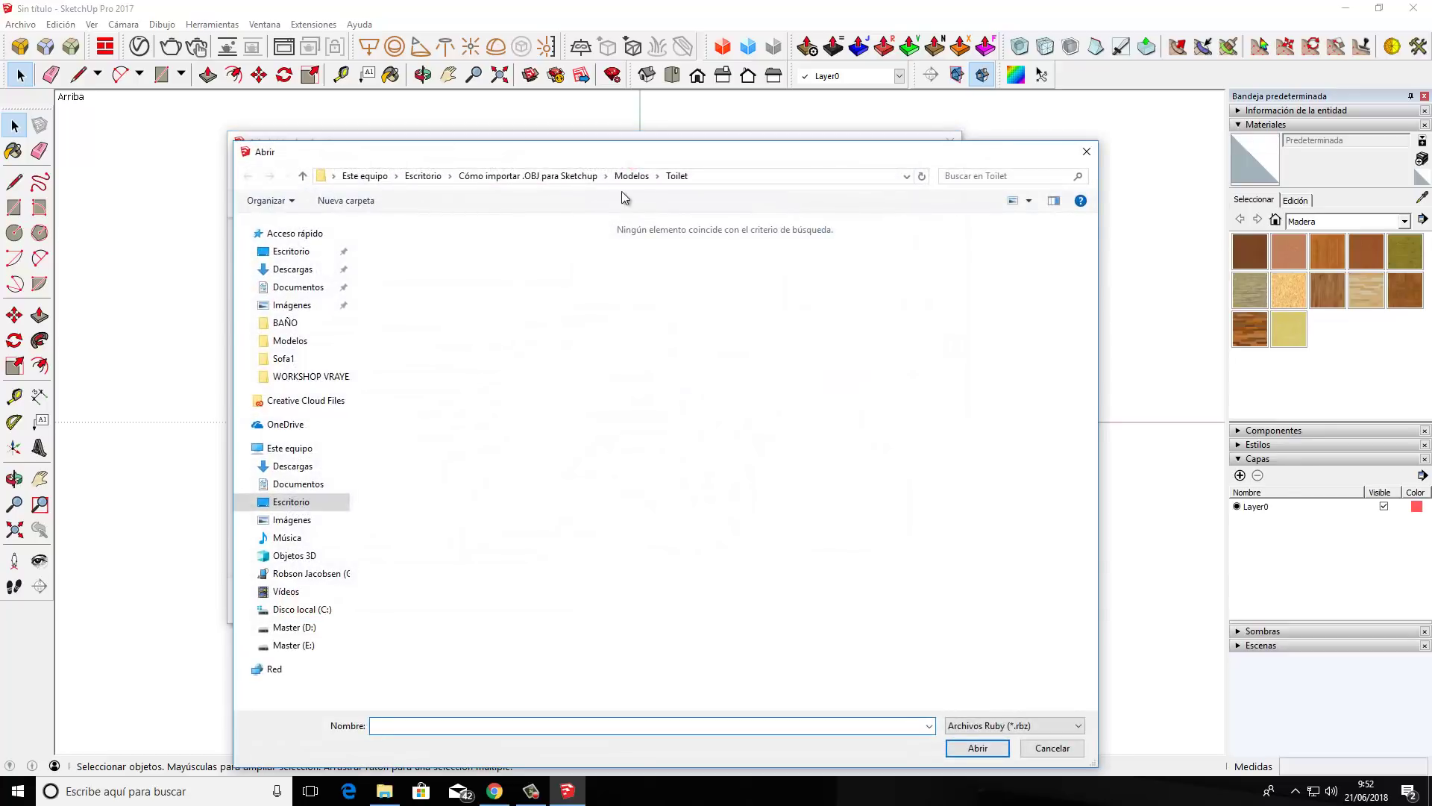
pyautogui.click(528, 180)
pyautogui.doubleClick(411, 263)
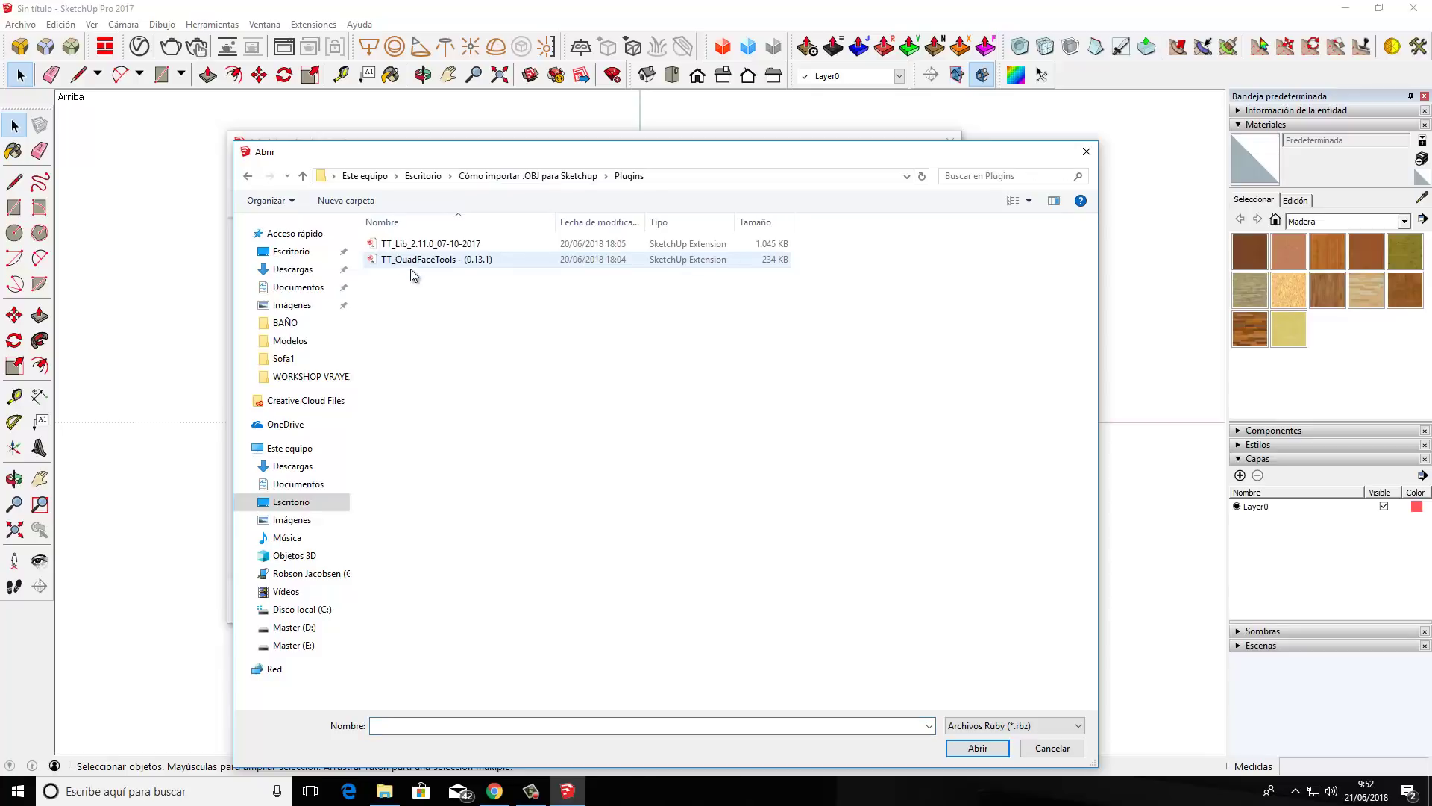
pyautogui.click(431, 261)
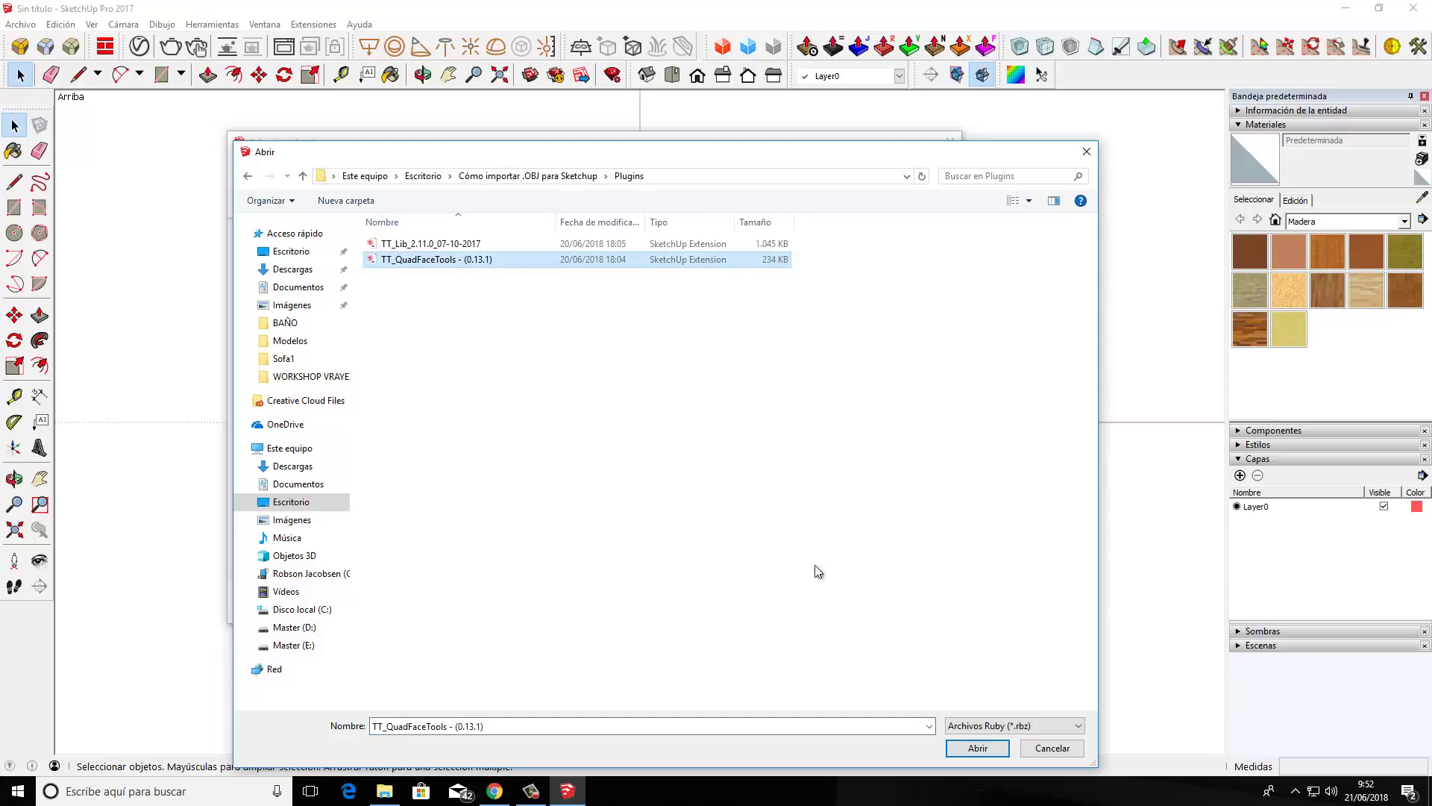
pyautogui.click(973, 748)
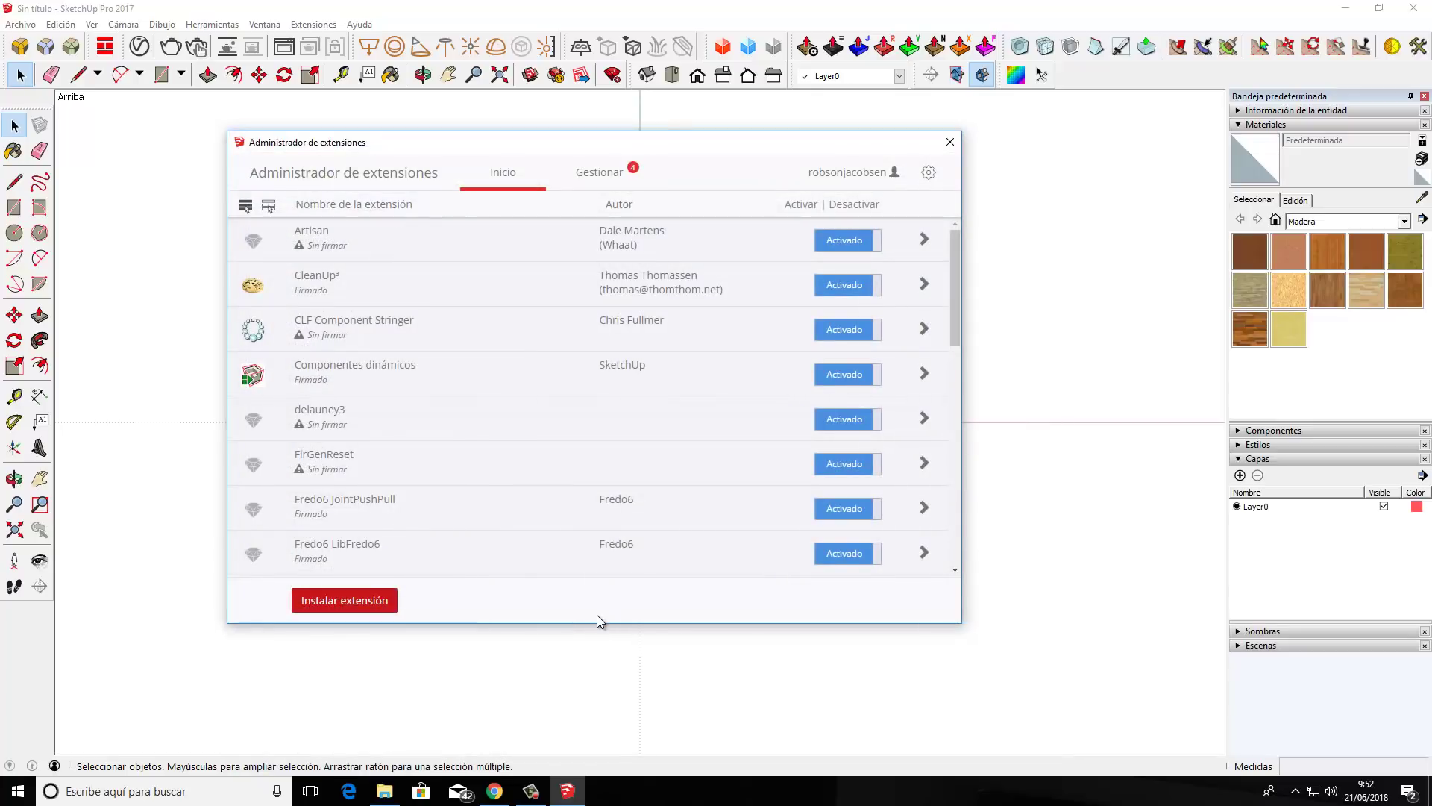
pyautogui.moveTo(958, 309)
pyautogui.mouseDown()
pyautogui.moveTo(961, 549)
pyautogui.moveTo(947, 332)
pyautogui.mouseUp()
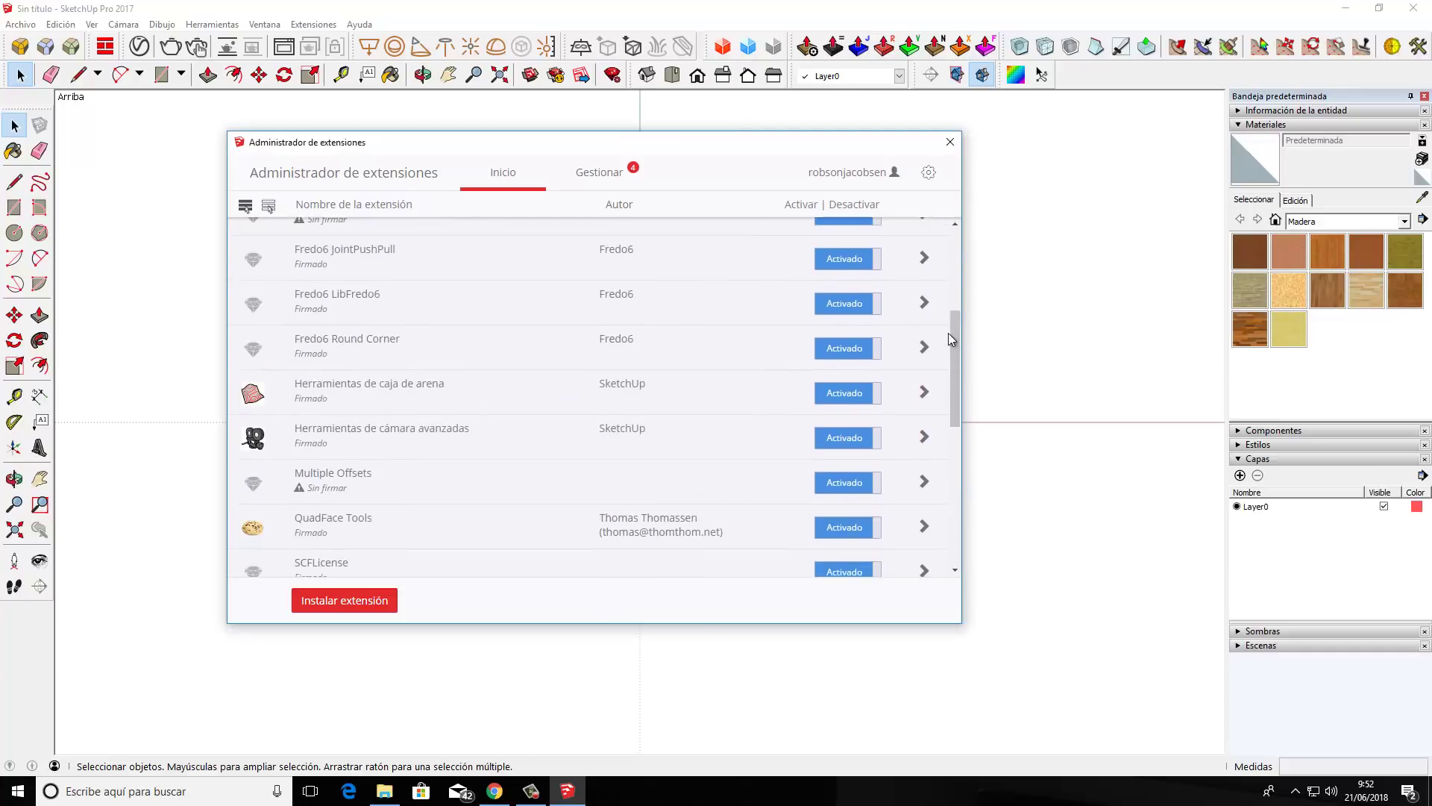
pyautogui.click(949, 142)
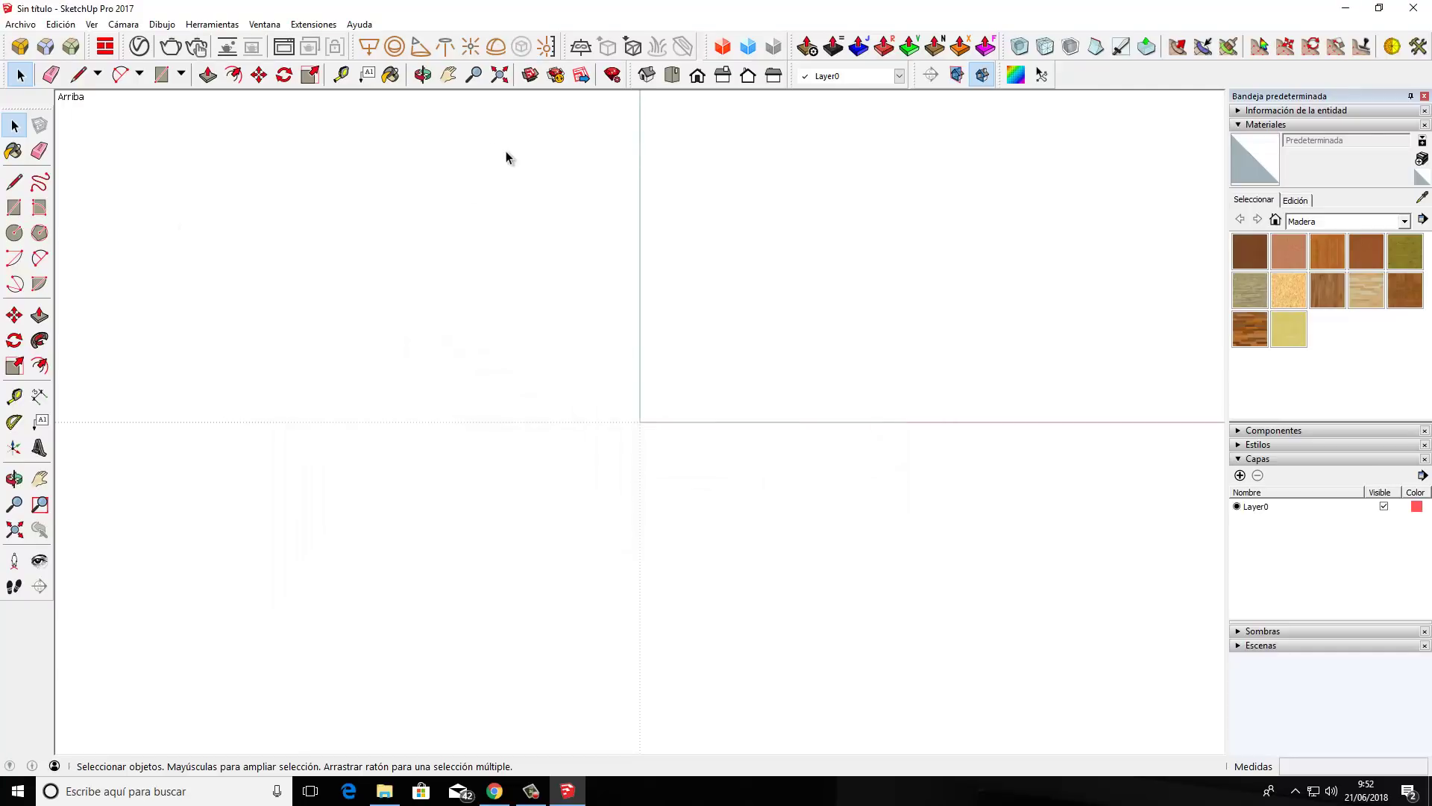
# - Show the QuadFace Tools toolbar from the toolbar list, move it, then close it
pyautogui.rightClick(443, 47)
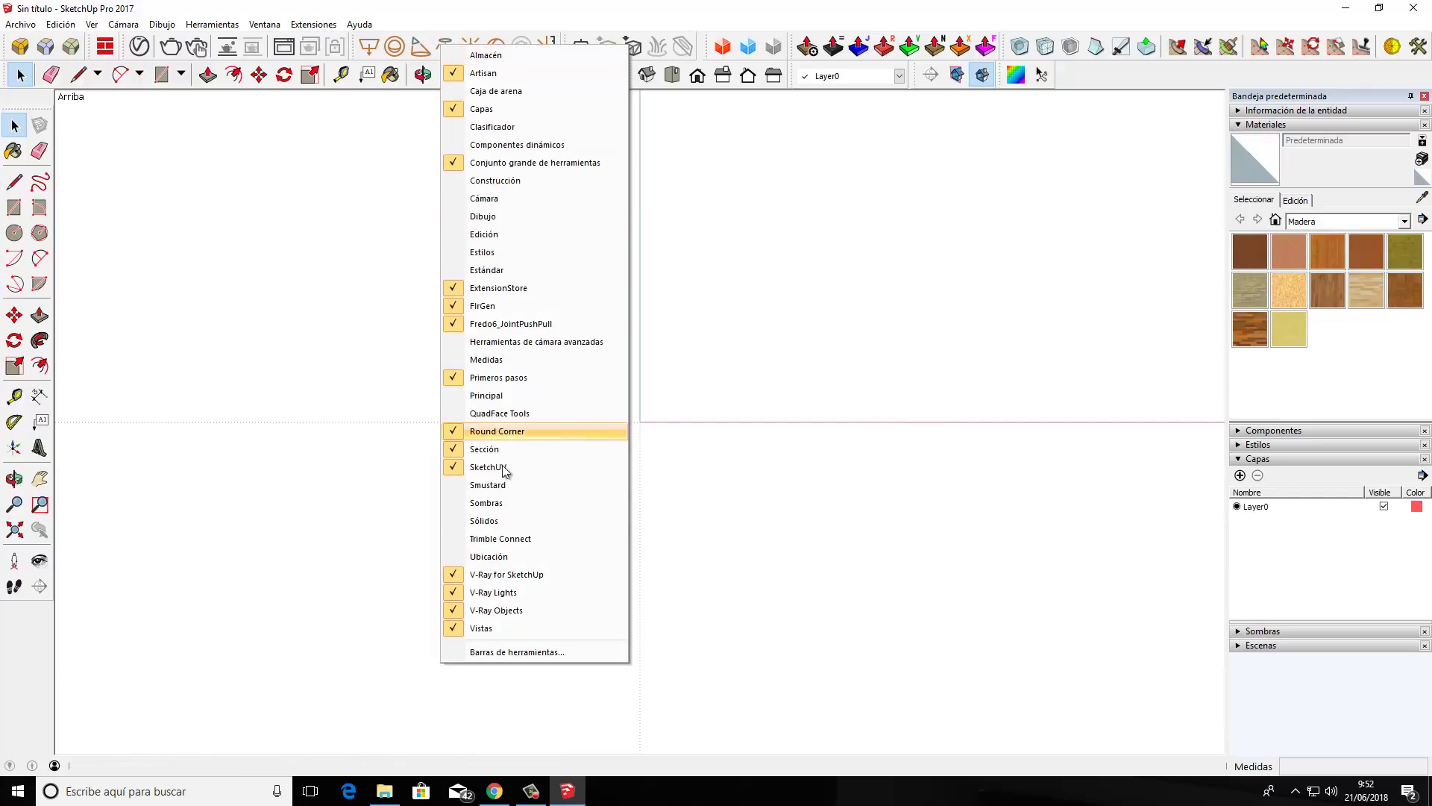
pyautogui.rightClick(787, 52)
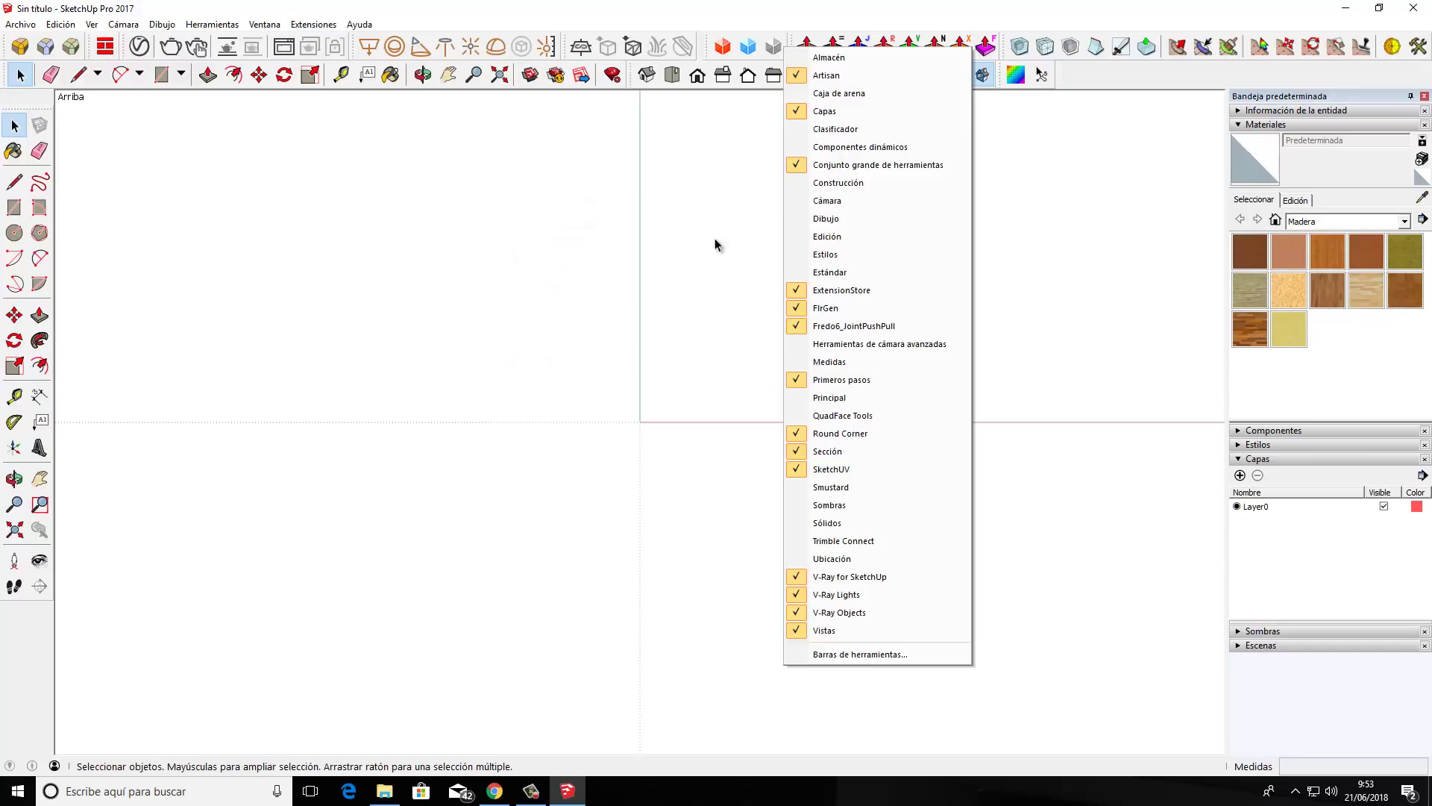
pyautogui.click(843, 422)
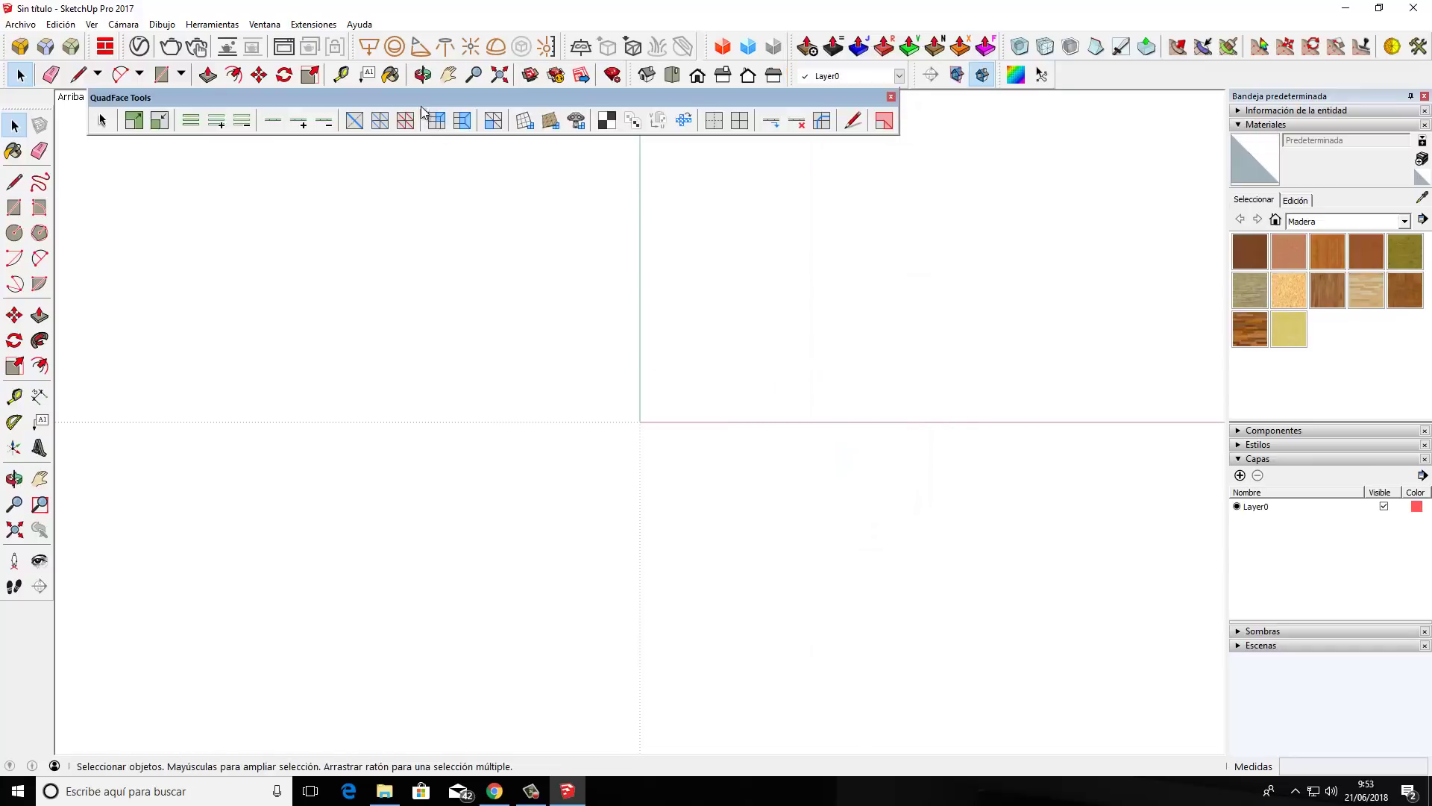
pyautogui.moveTo(414, 98); pyautogui.dragTo(388, 124)
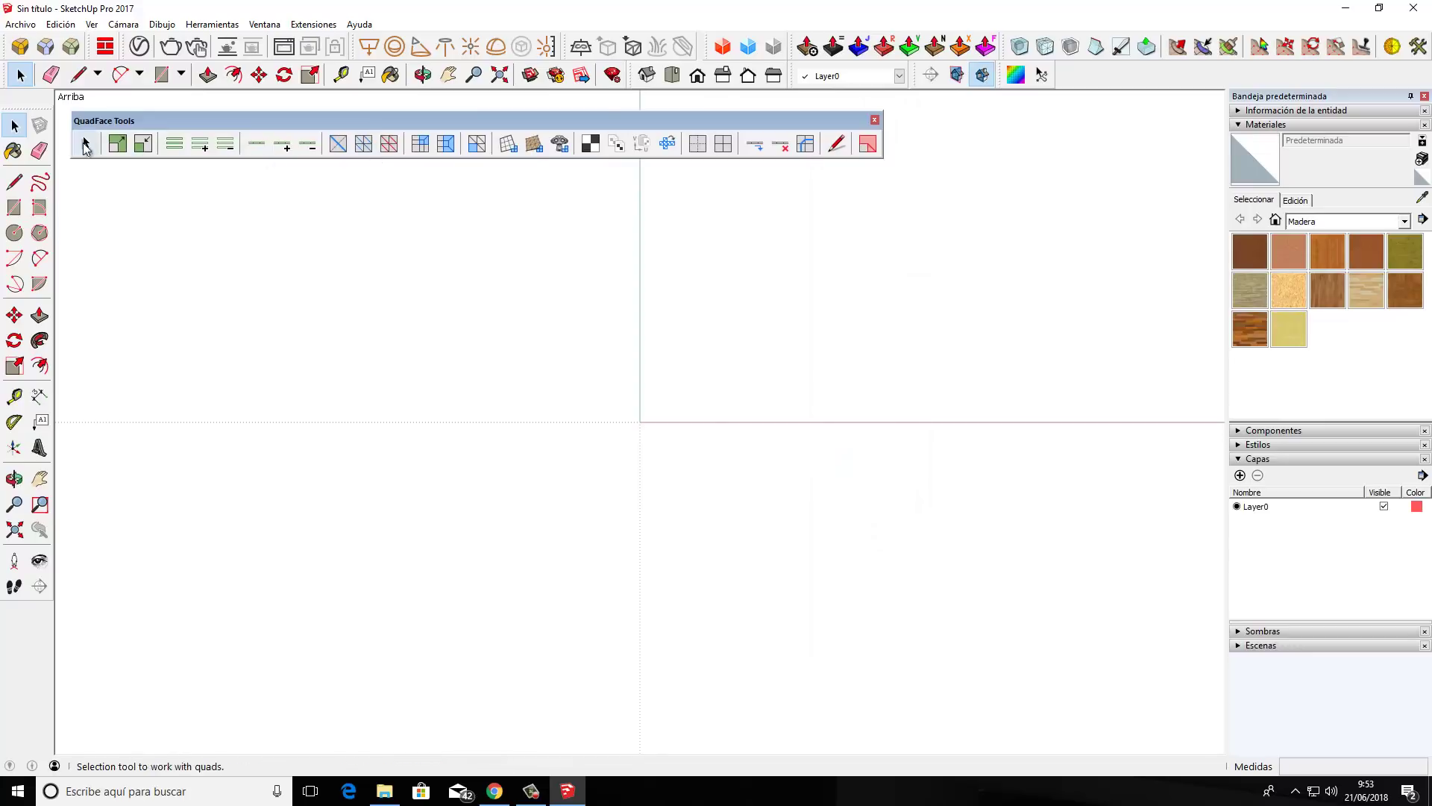
pyautogui.click(875, 120)
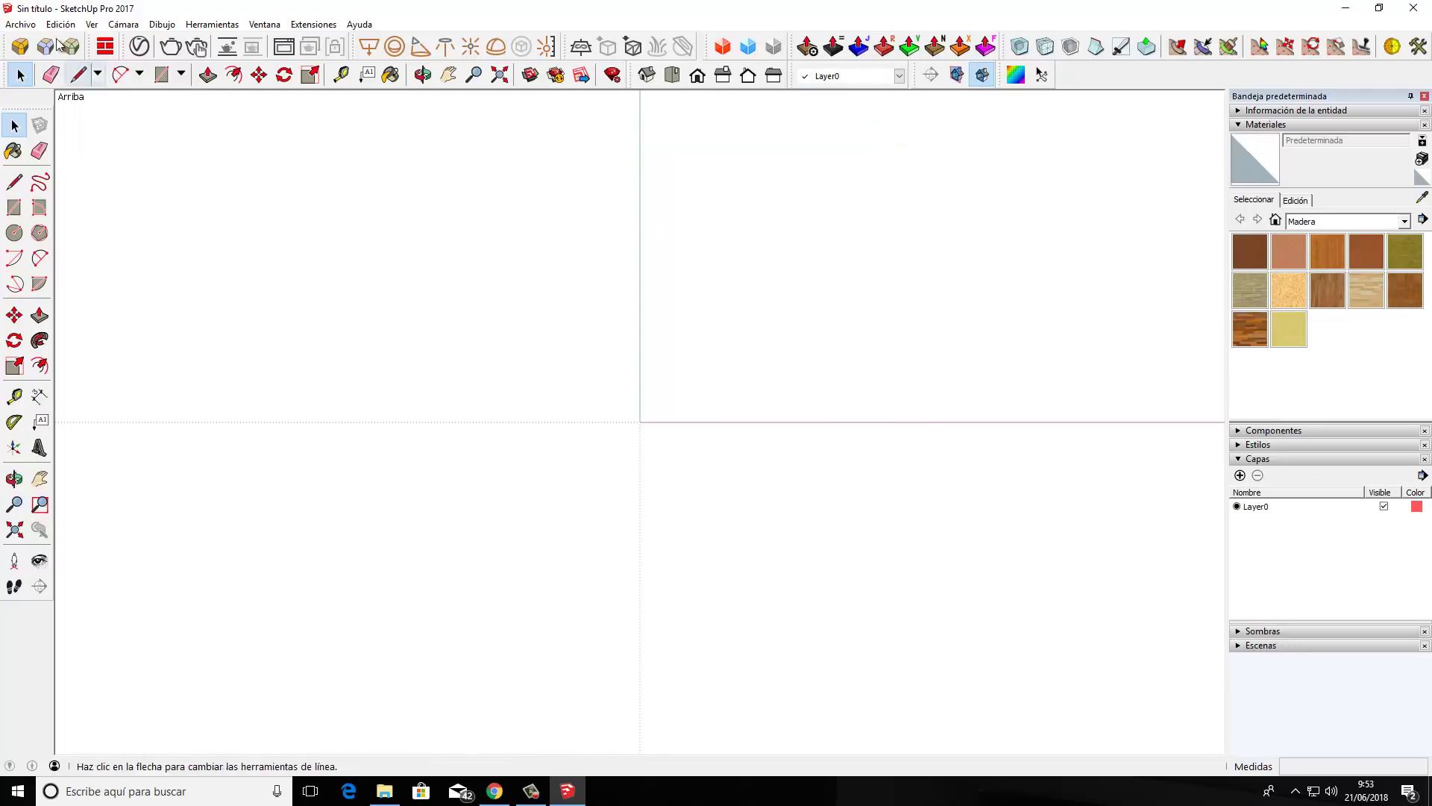
pyautogui.click(21, 26)
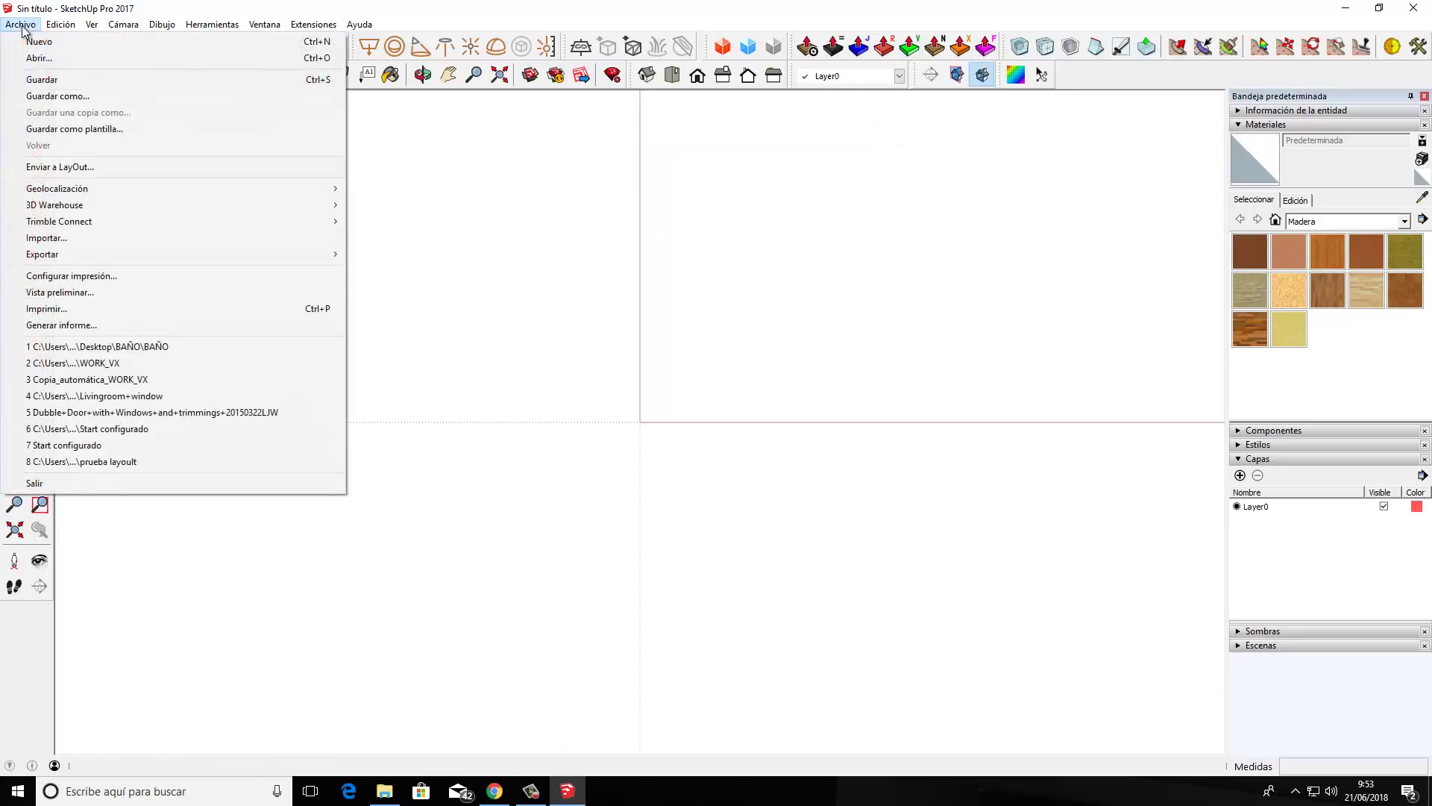
# - Confirm the import dialog now offers OBJ Files - QuadFace Tools, then cancel and return to Chrome
pyautogui.click(62, 237)
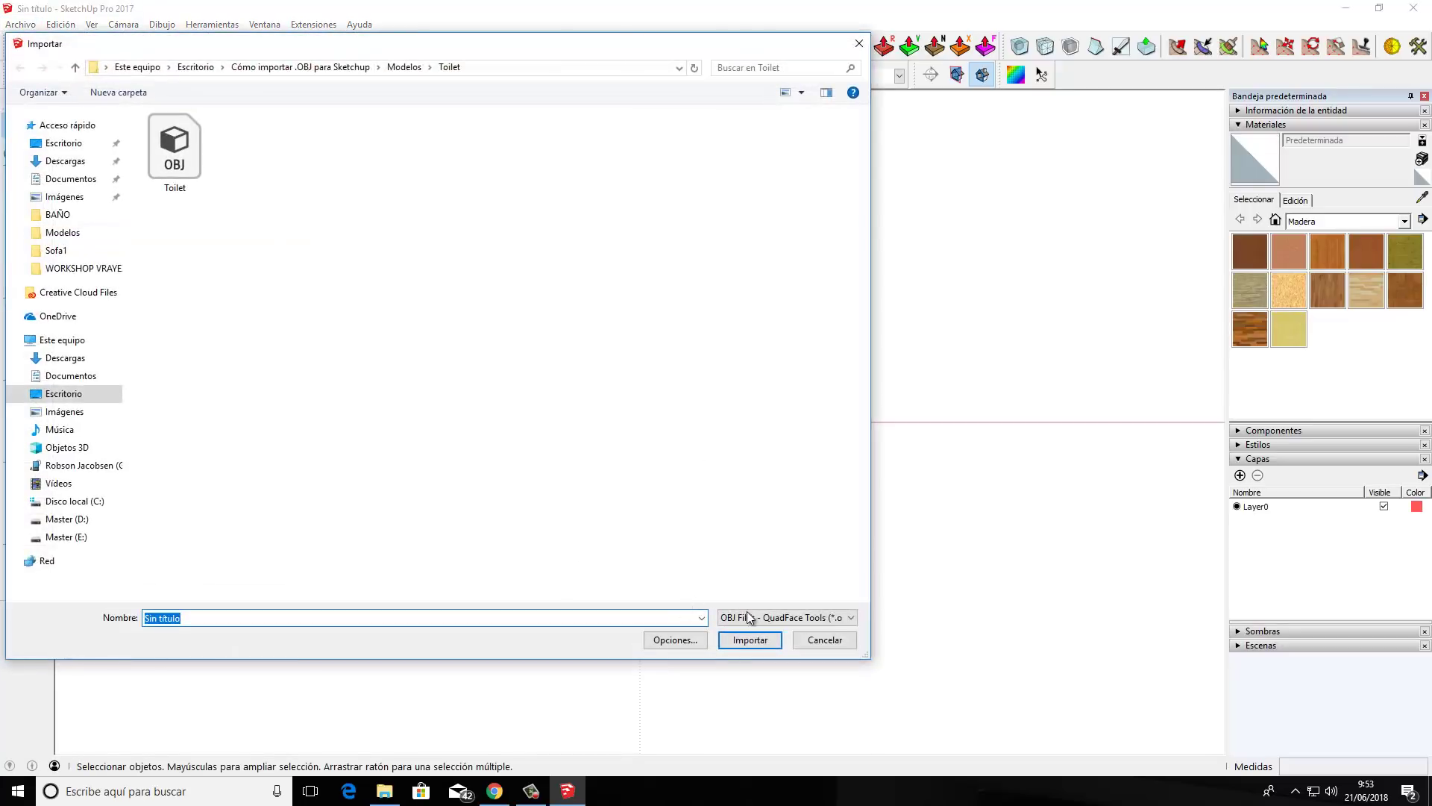
pyautogui.click(748, 616)
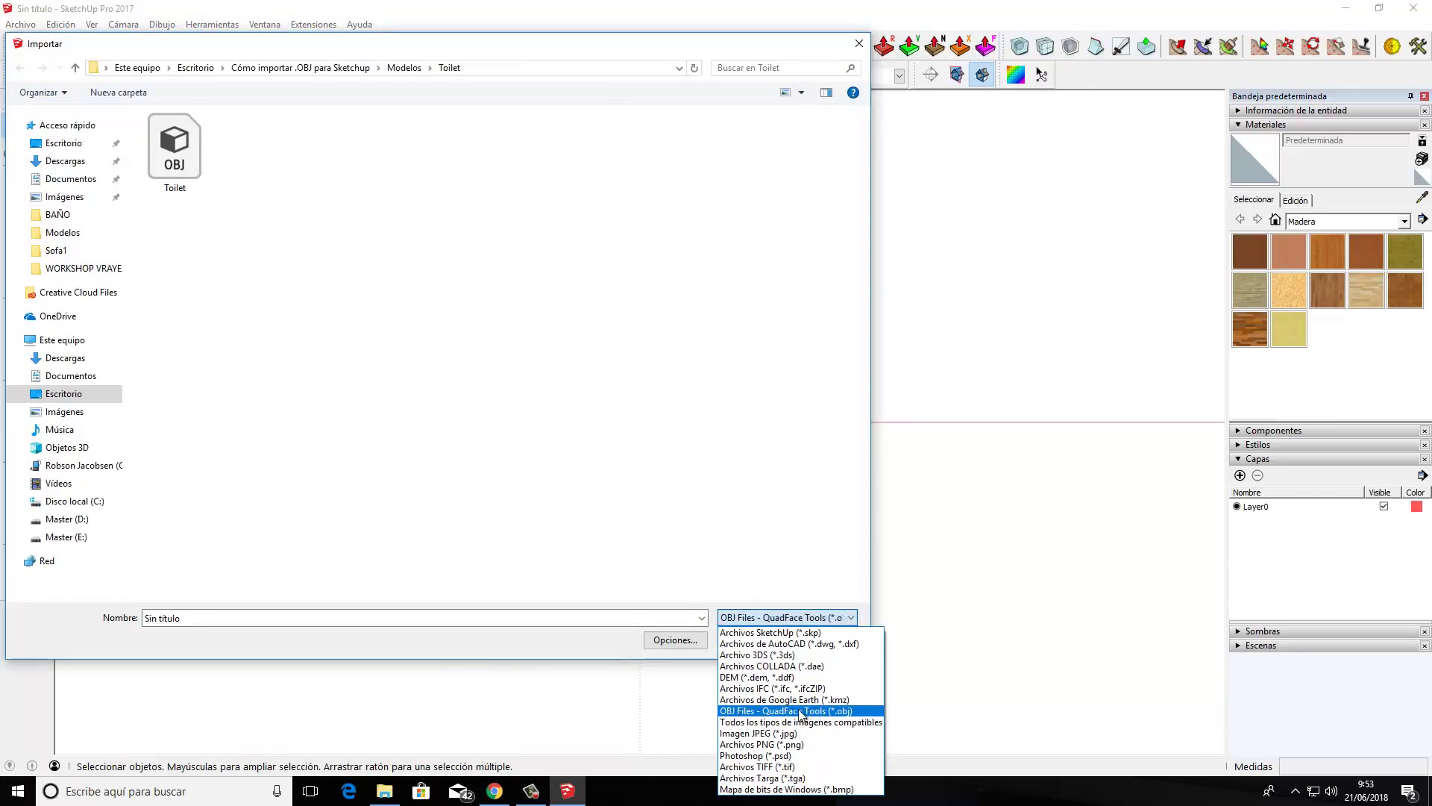
pyautogui.click(606, 469)
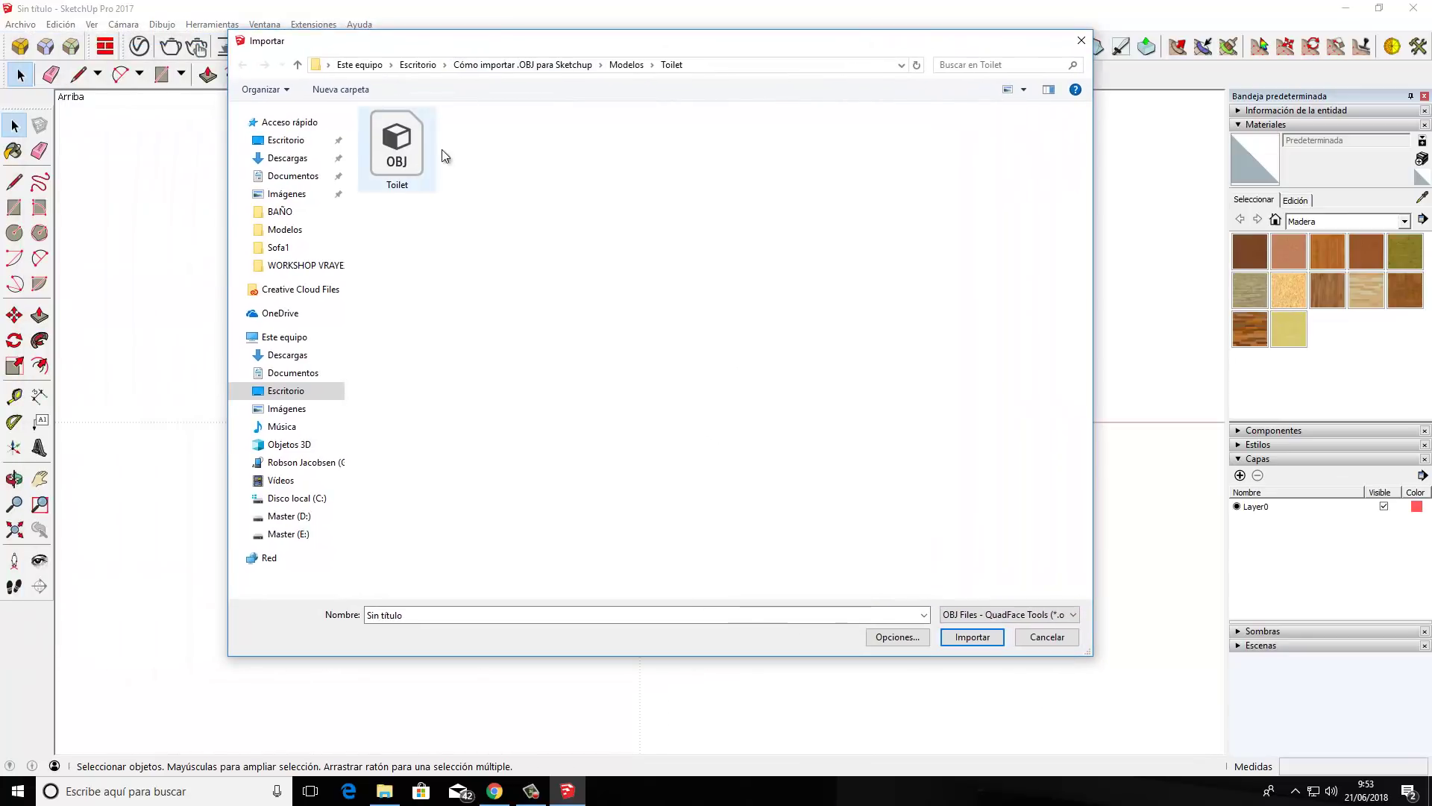
pyautogui.click(1044, 639)
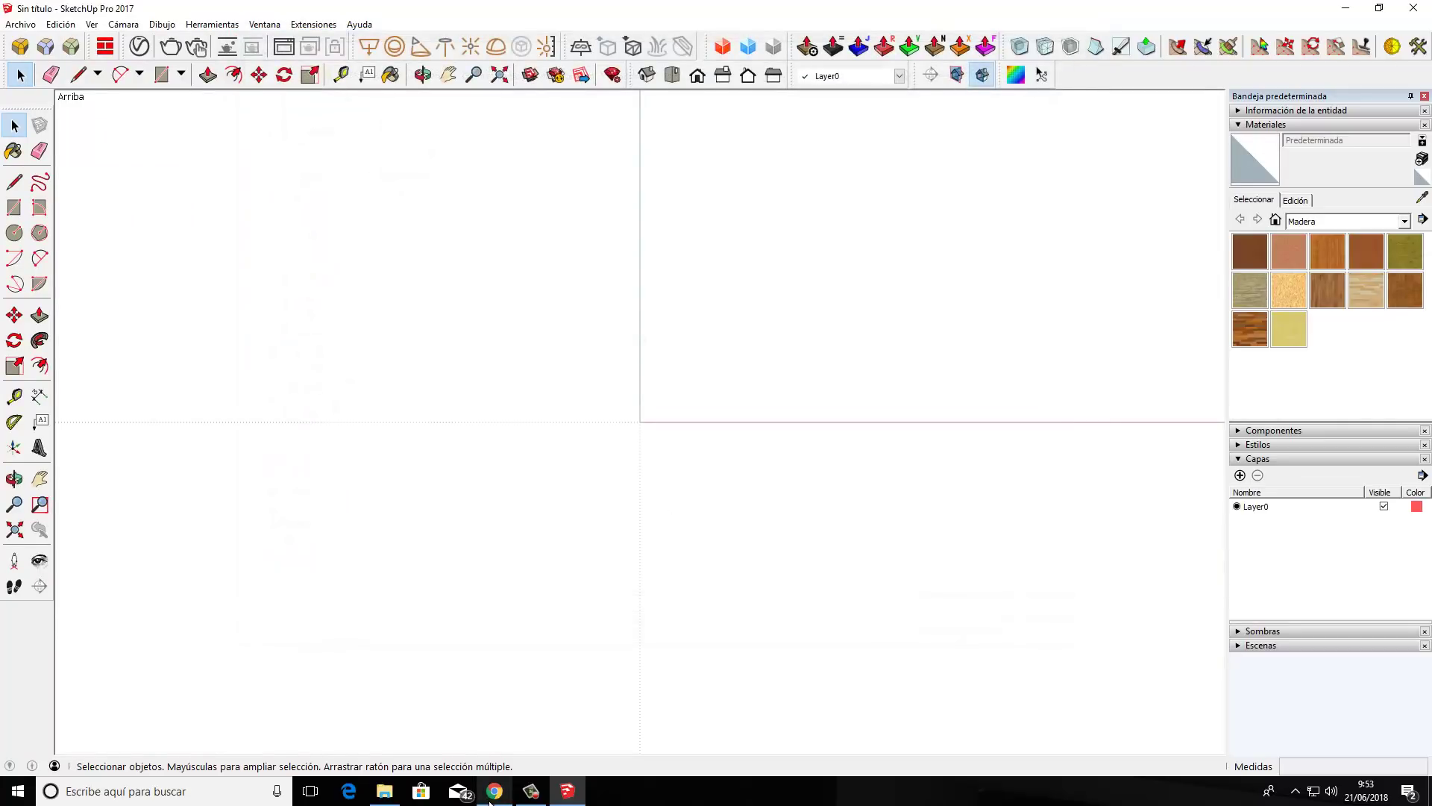
pyautogui.moveTo(494, 791)
pyautogui.click(492, 716)
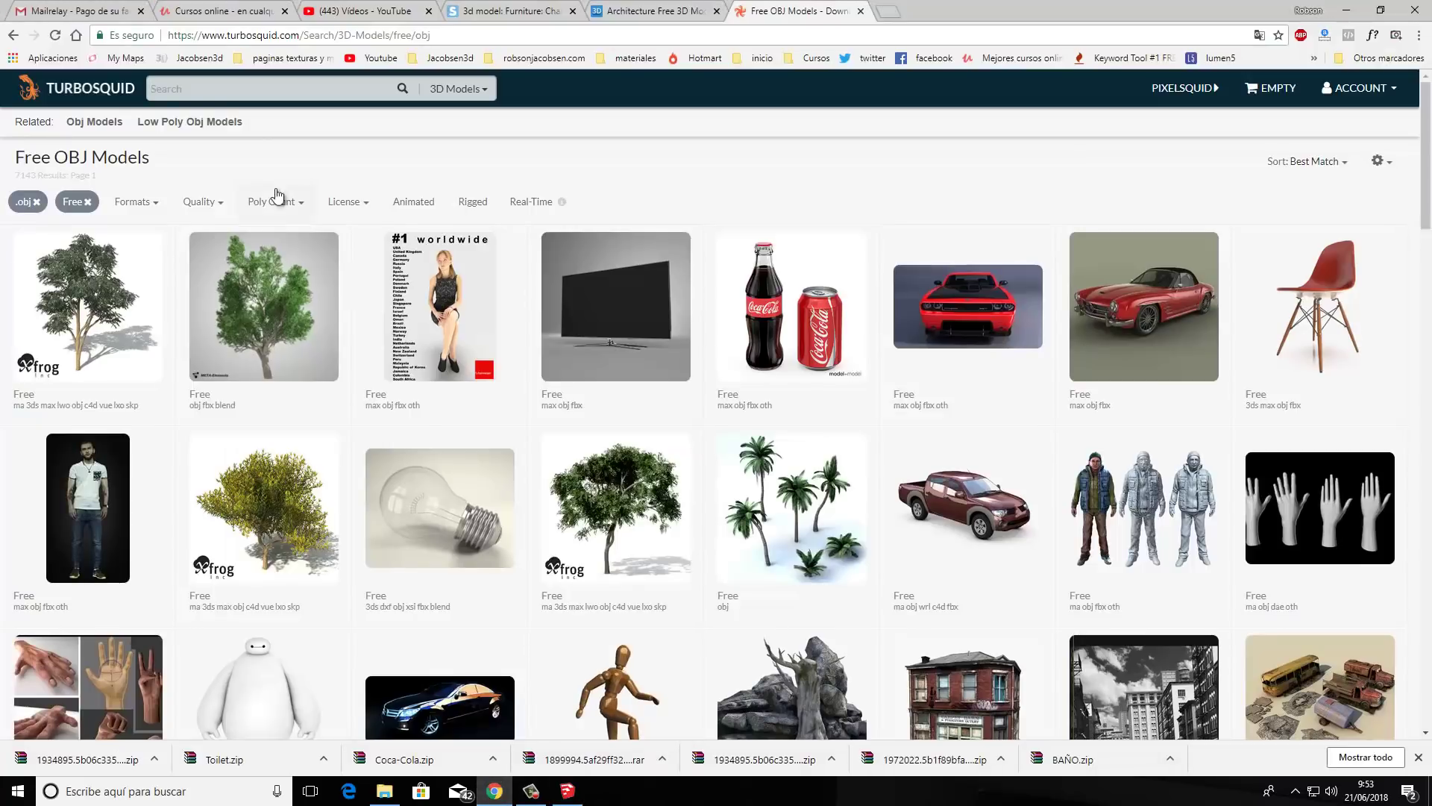
# - Navigate 3dsky to the Furniture > Chair category listing
pyautogui.click(501, 10)
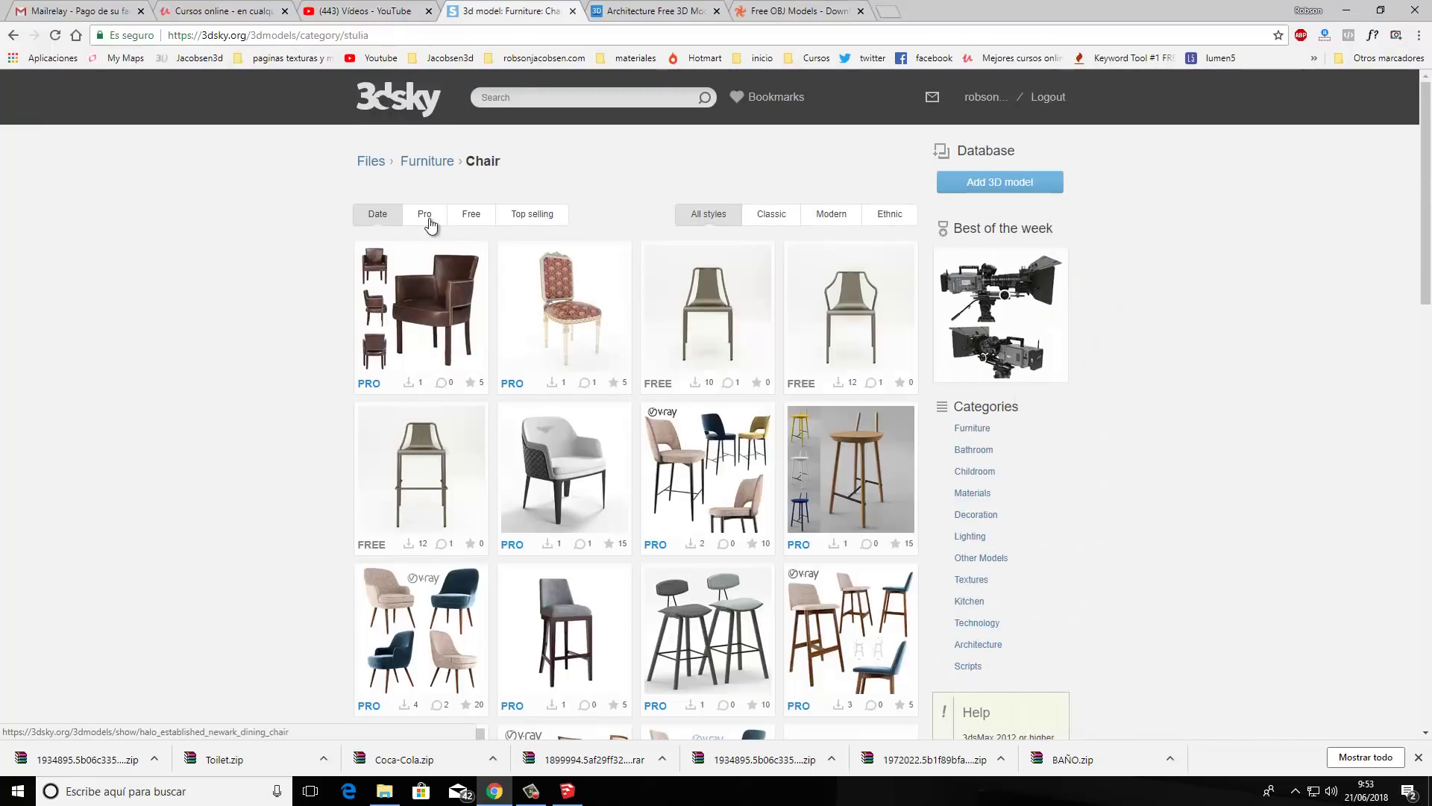
pyautogui.click(423, 163)
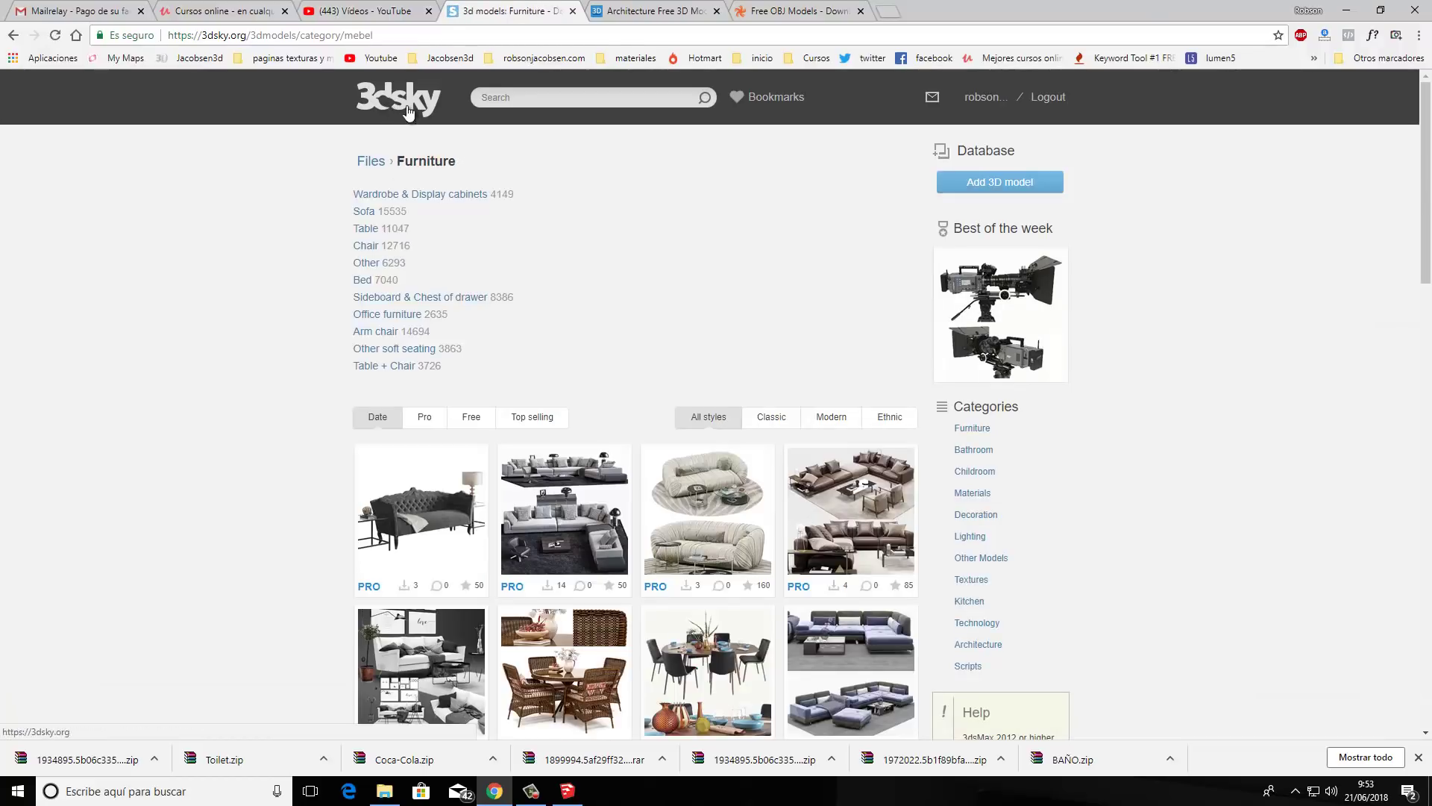
pyautogui.click(394, 100)
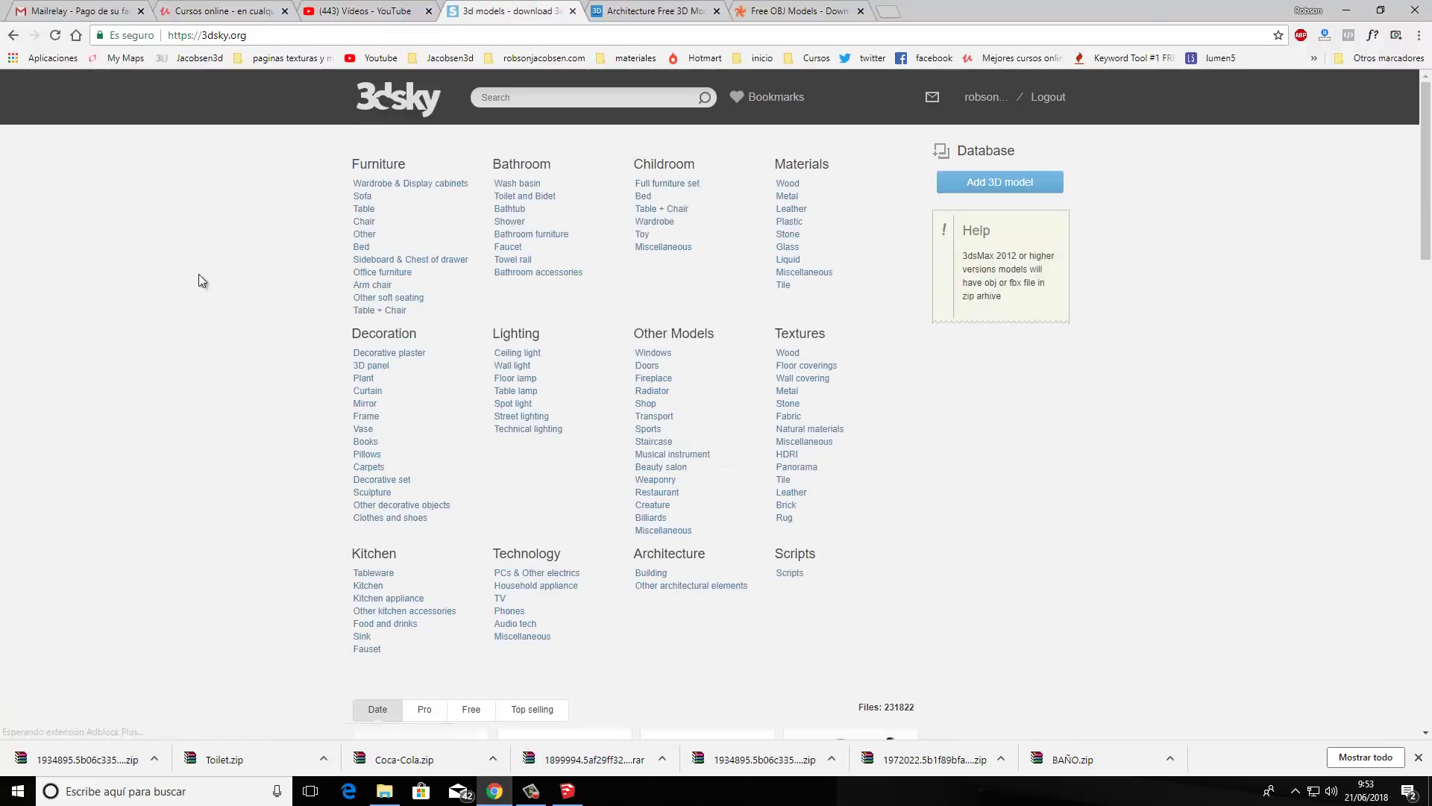
pyautogui.click(363, 223)
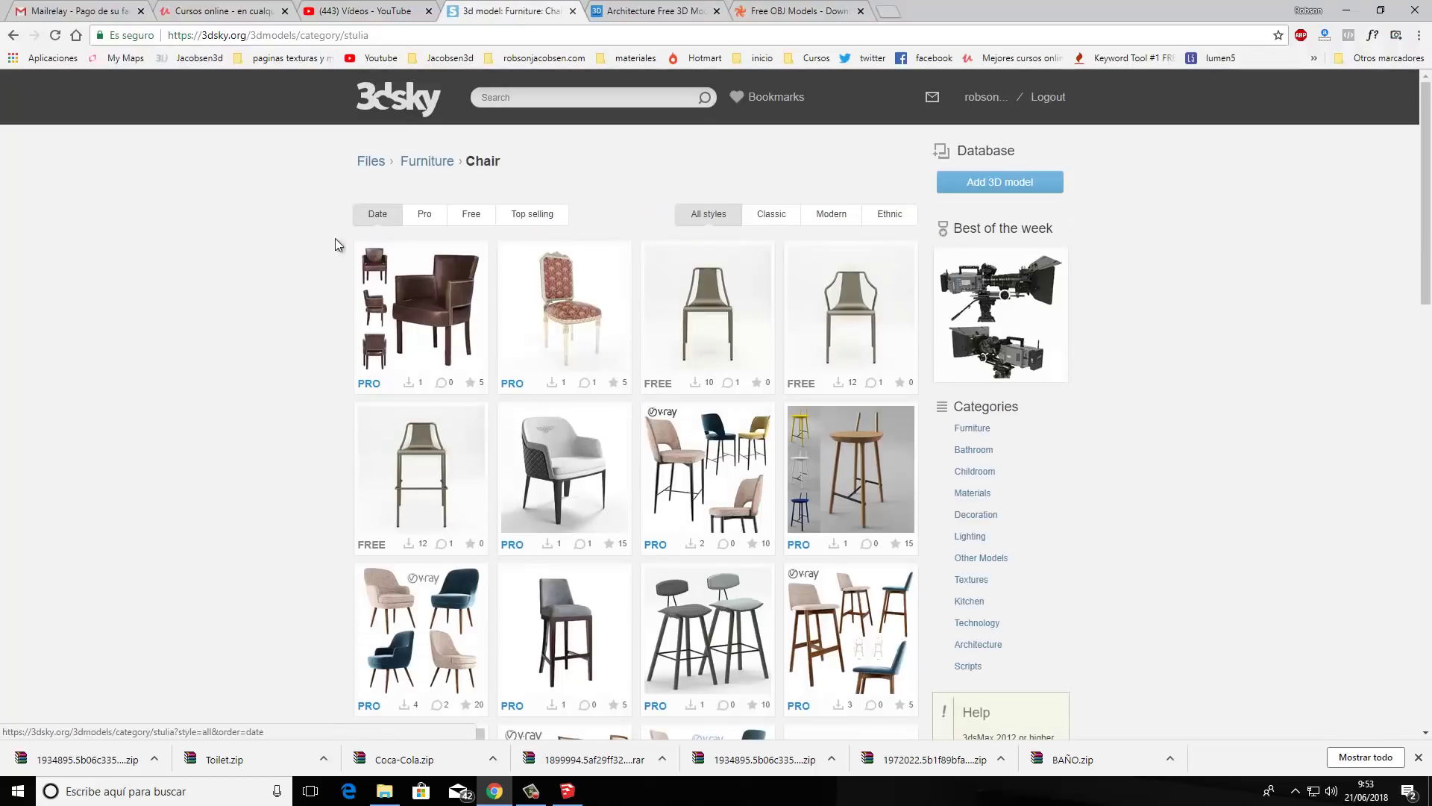
# - Filter the chairs to Free and open the free 'child chair' model page
pyautogui.click(472, 214)
pyautogui.scroll(-2, 655, 365)
pyautogui.scroll(-2, 584, 420)
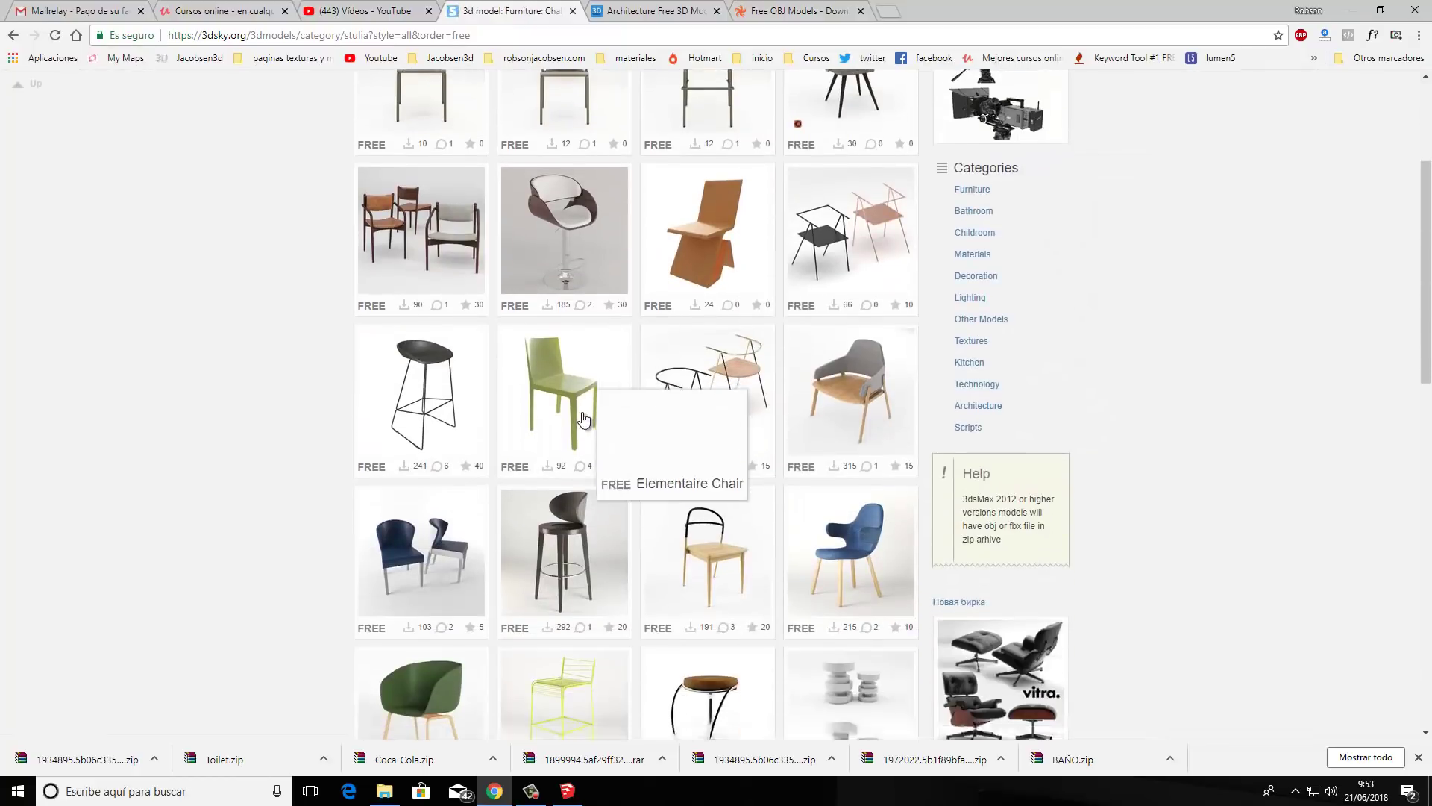
pyautogui.scroll(-3, 583, 419)
pyautogui.scroll(-1, 582, 419)
pyautogui.scroll(-2, 522, 421)
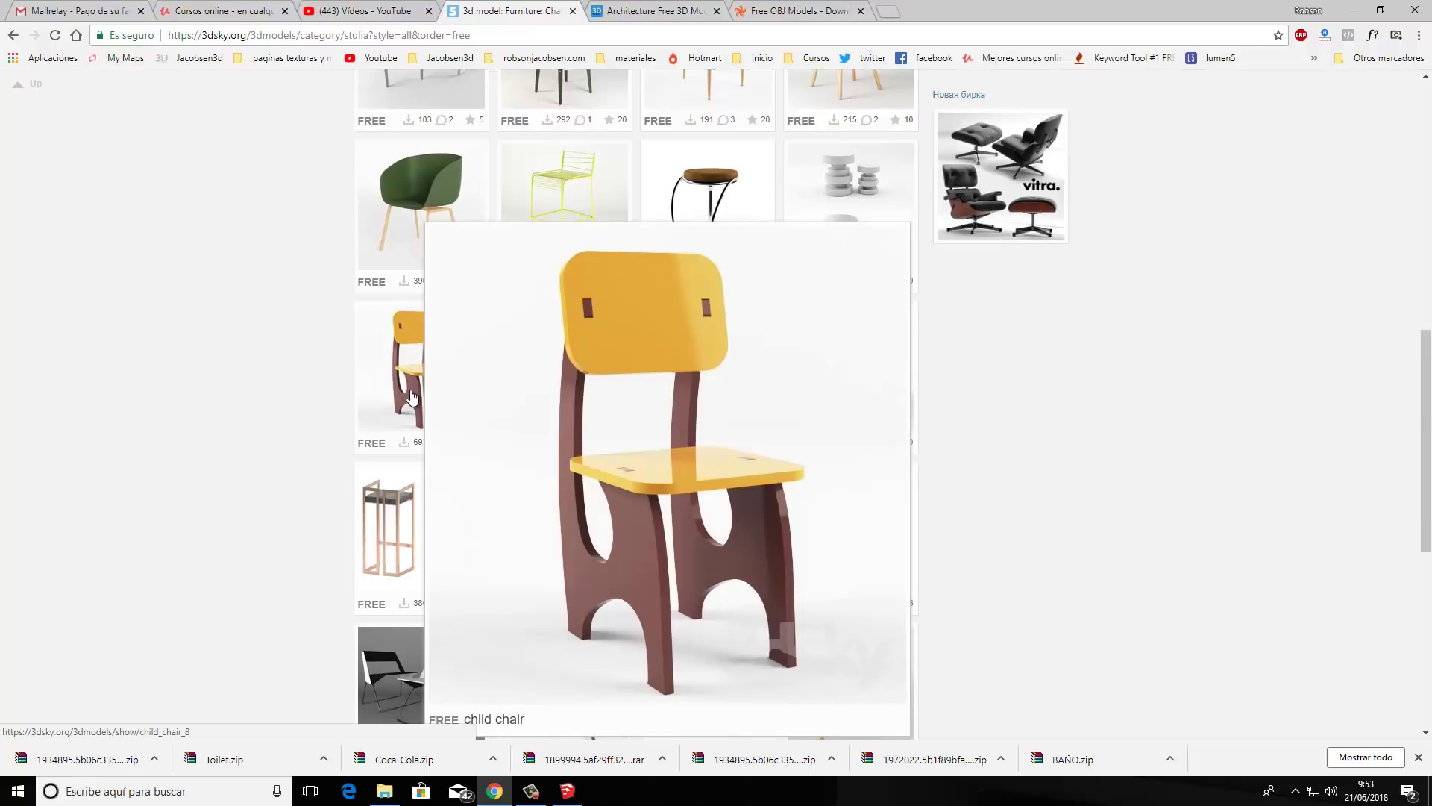
pyautogui.scroll(-1, 412, 388)
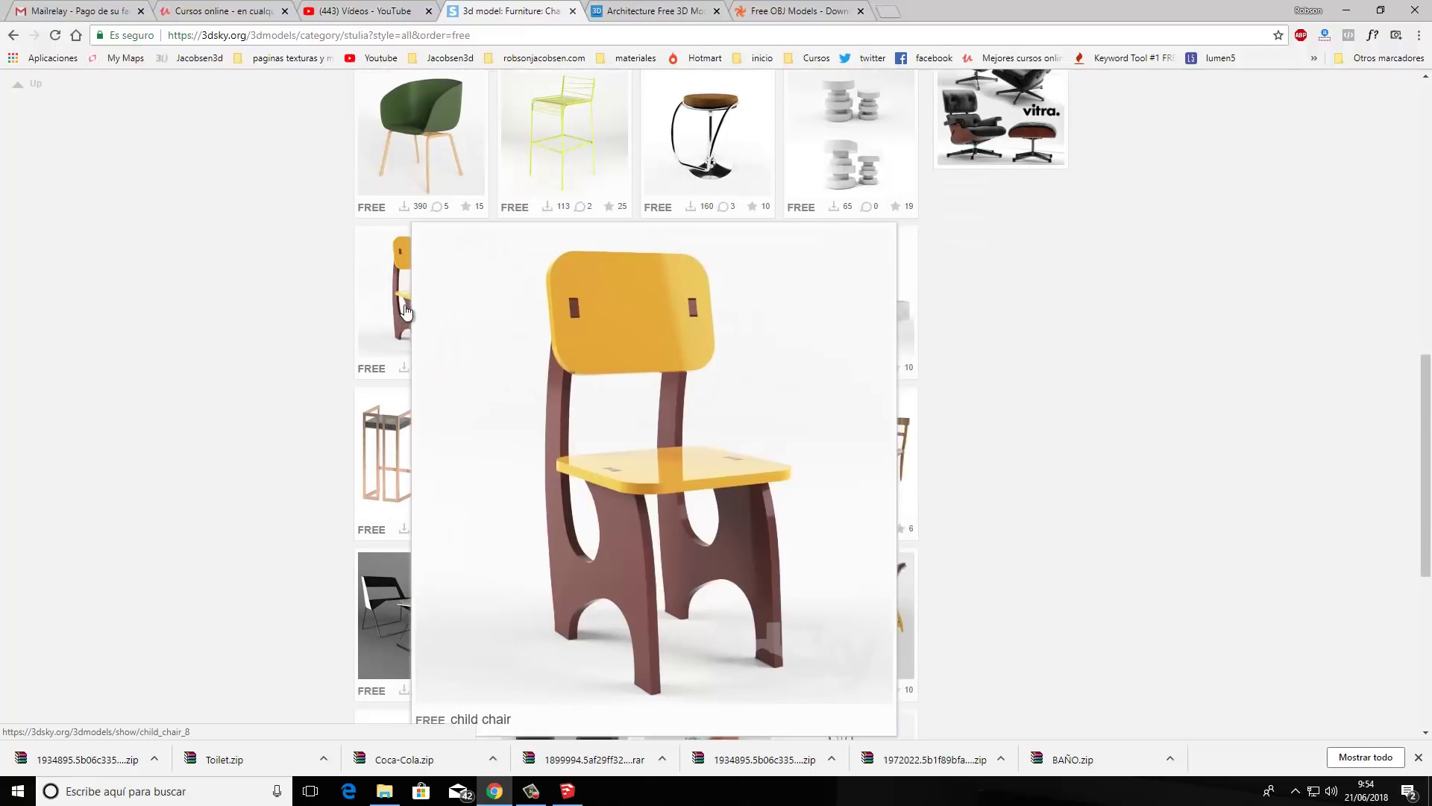
pyautogui.click(405, 306)
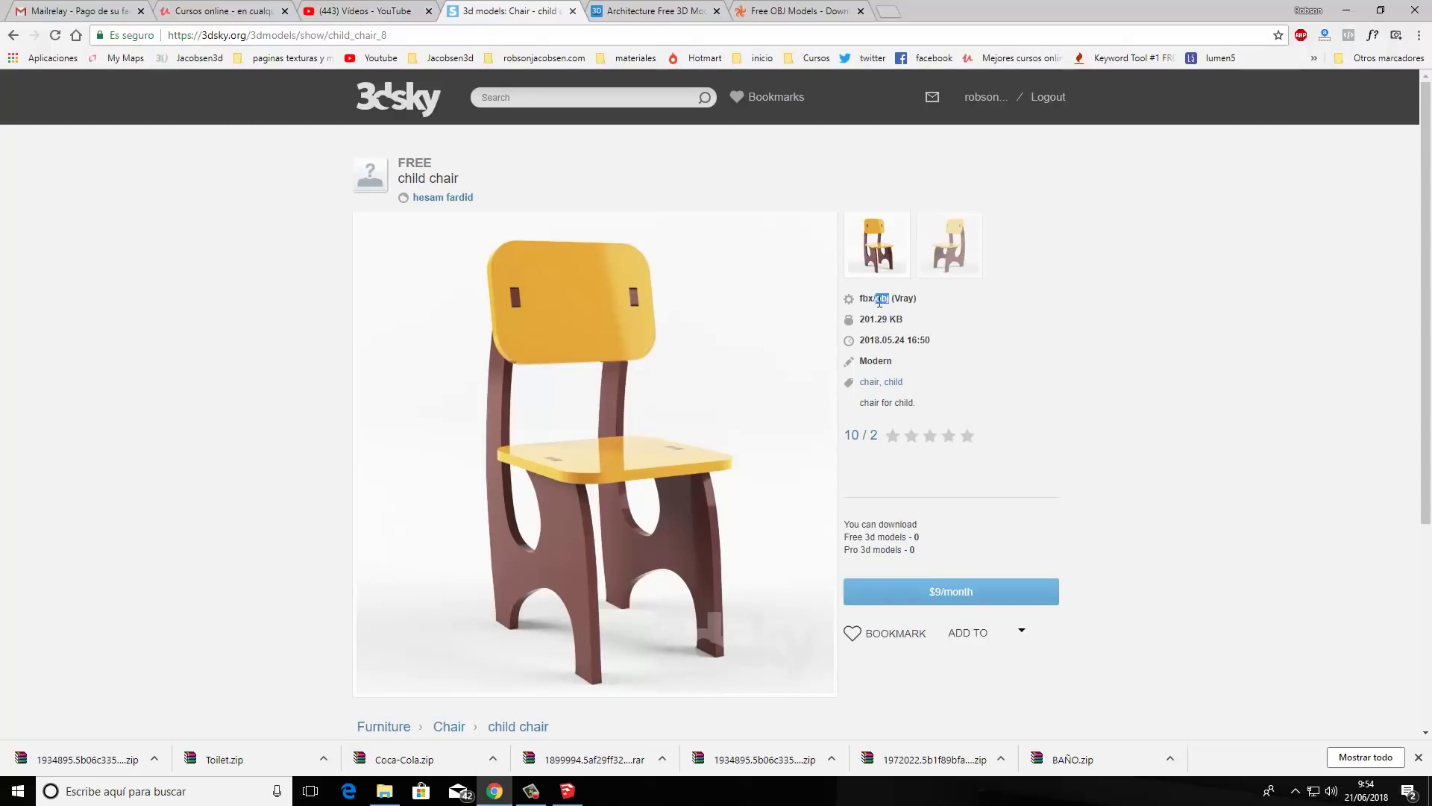
# - Download the child chair model zip and save it into the Modelos folder
pyautogui.click(893, 312)
pyautogui.click(944, 597)
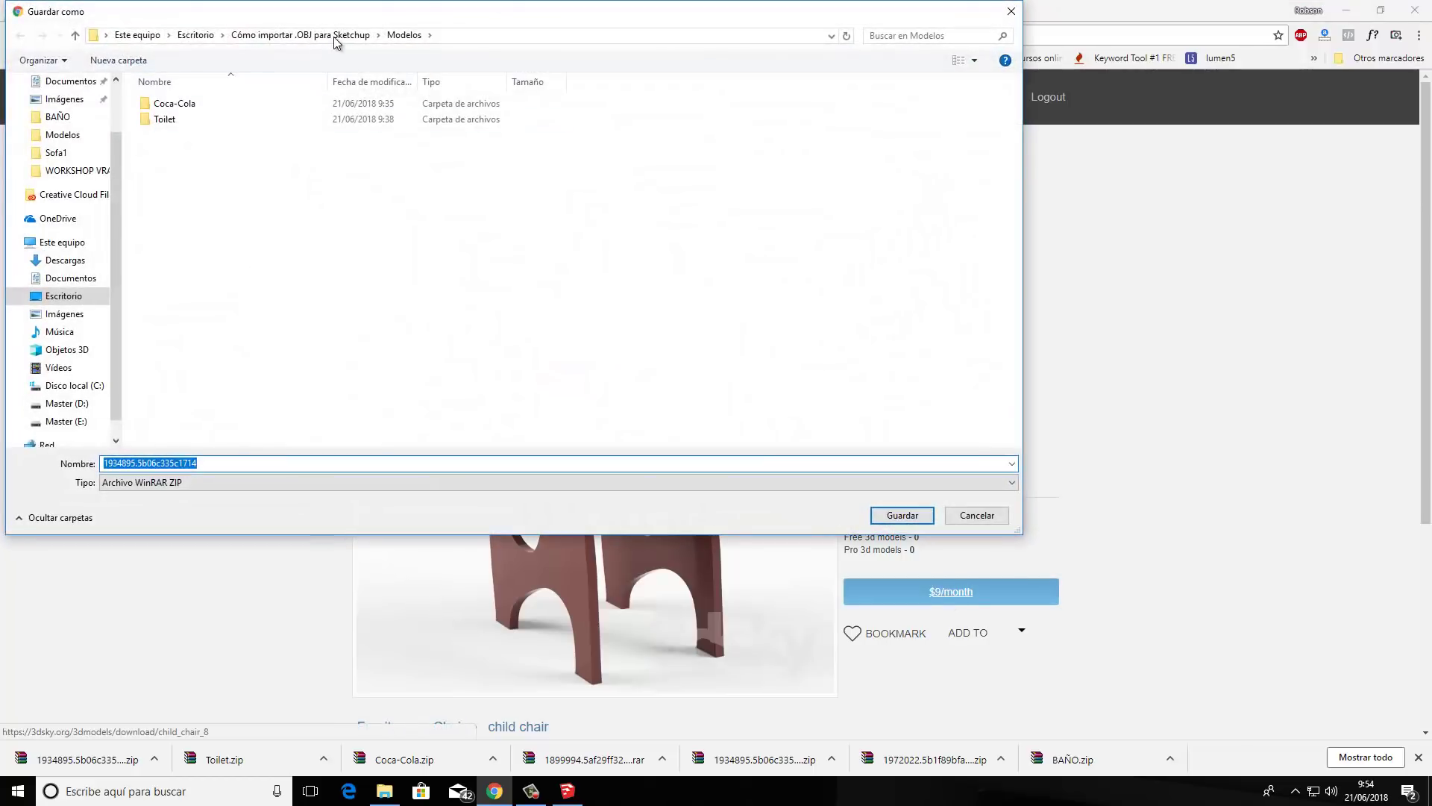
pyautogui.click(336, 36)
pyautogui.click(168, 112)
pyautogui.doubleClick(169, 106)
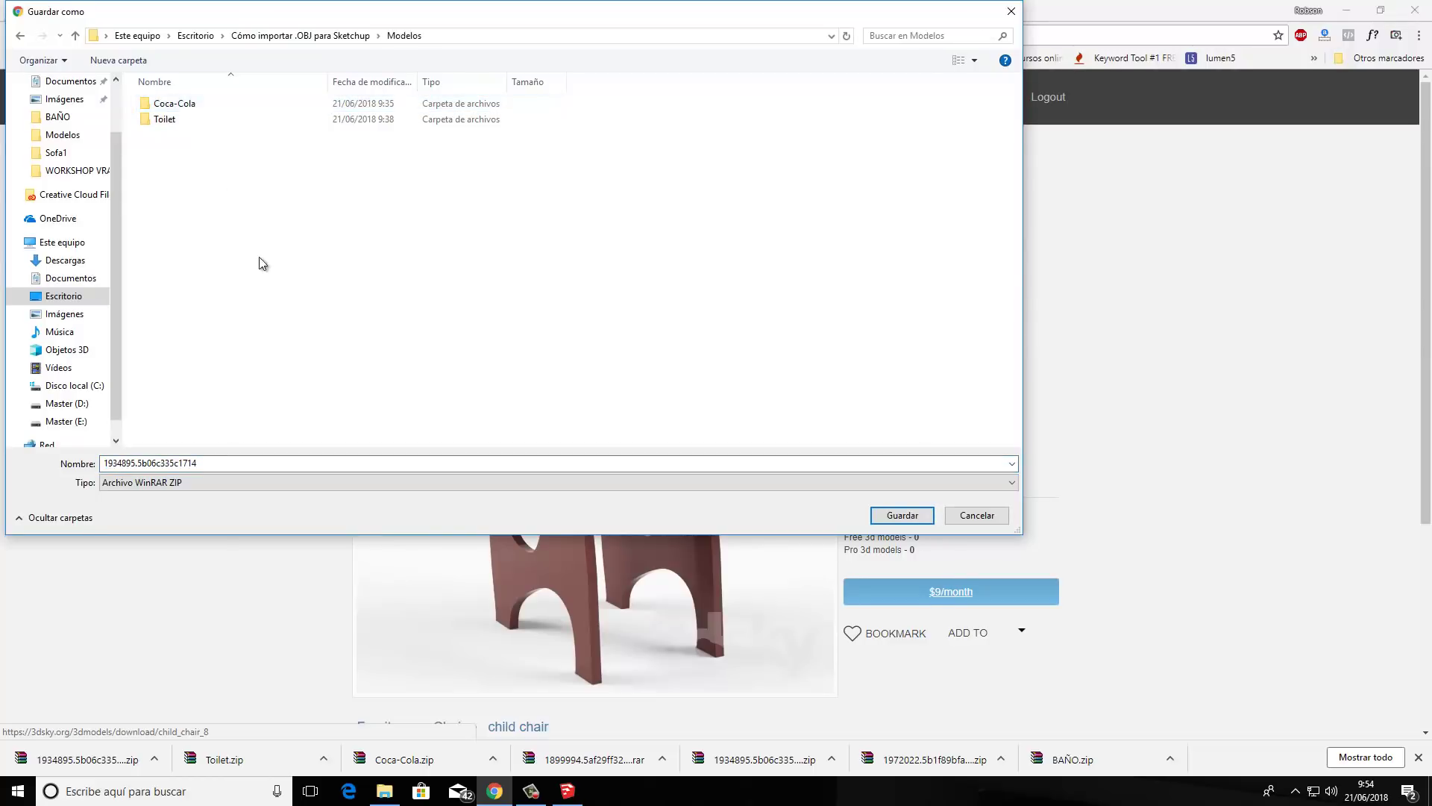
pyautogui.click(901, 515)
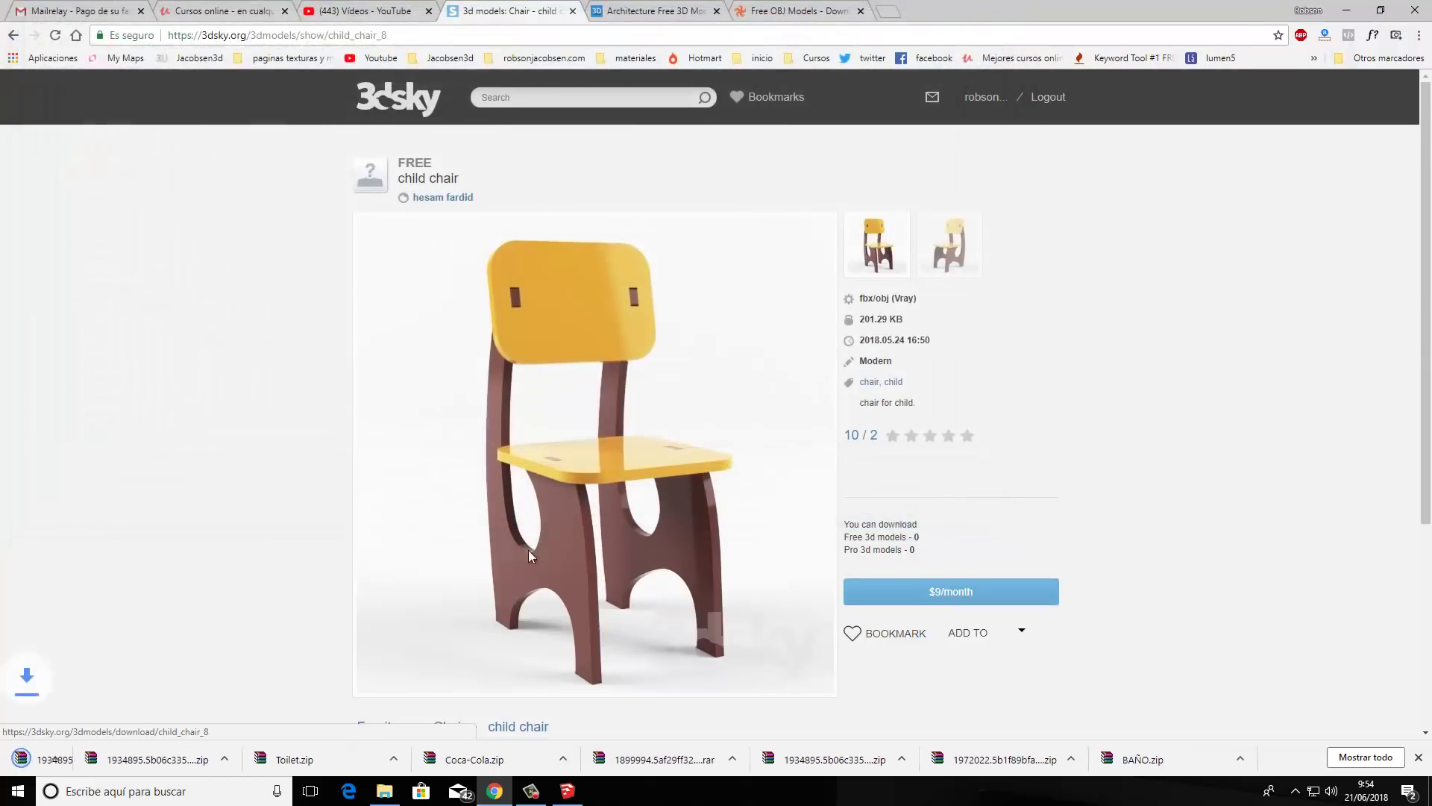
pyautogui.rightClick(159, 756)
# - Extract the chair zip into its 1934895.5b06c335c1714 folder, delete the zip, and close Explorer
pyautogui.click(194, 707)
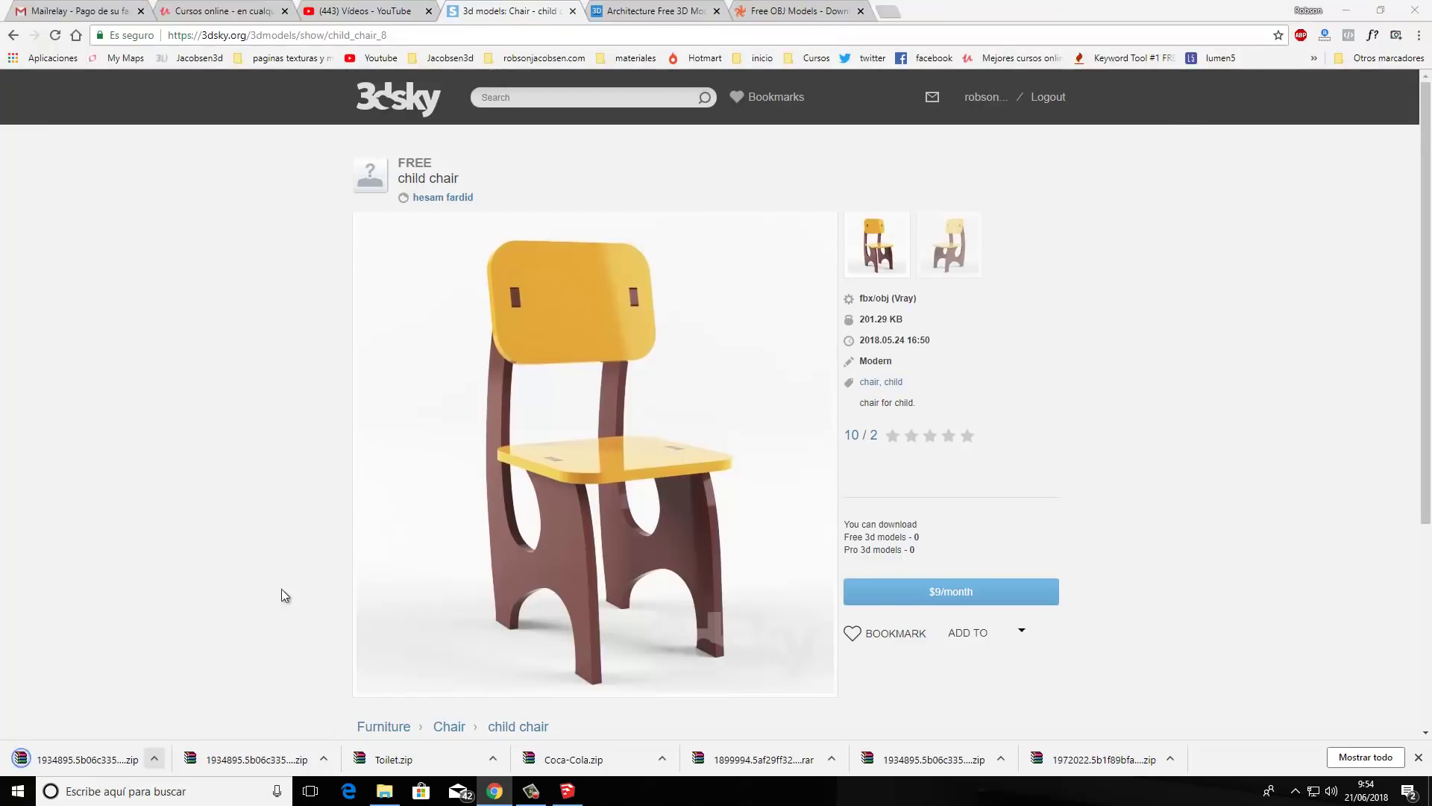
pyautogui.rightClick(683, 234)
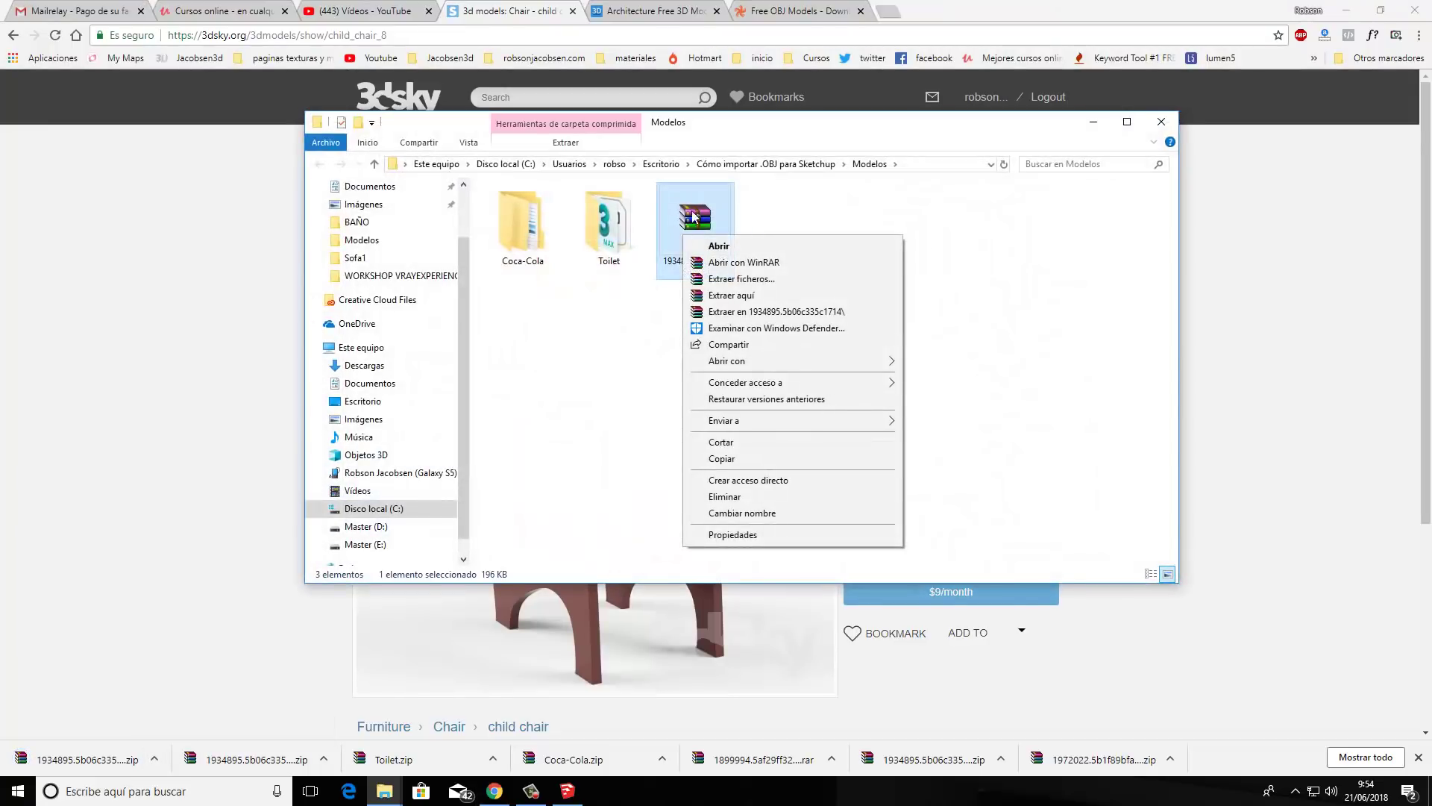
pyautogui.click(740, 312)
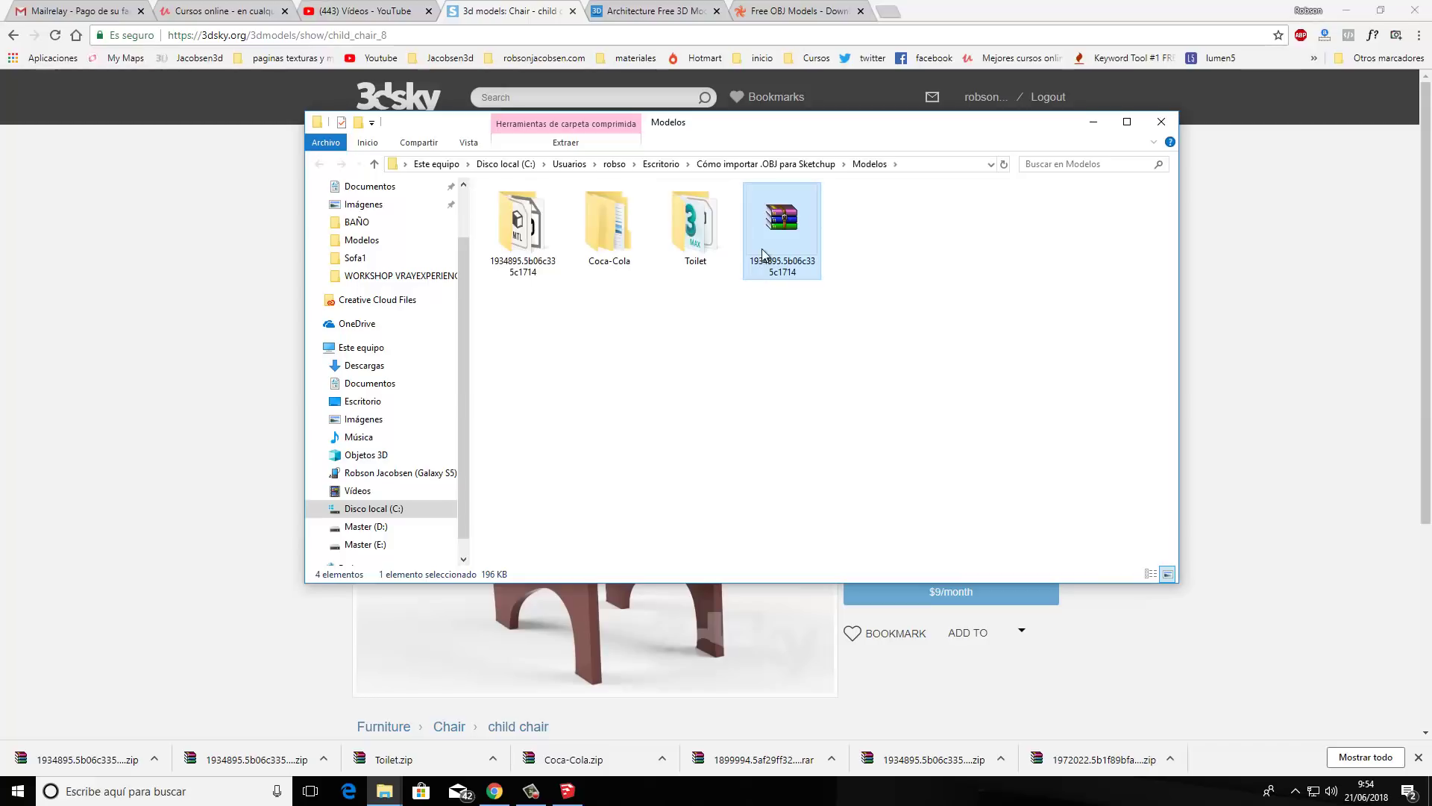
pyautogui.press('Delete')
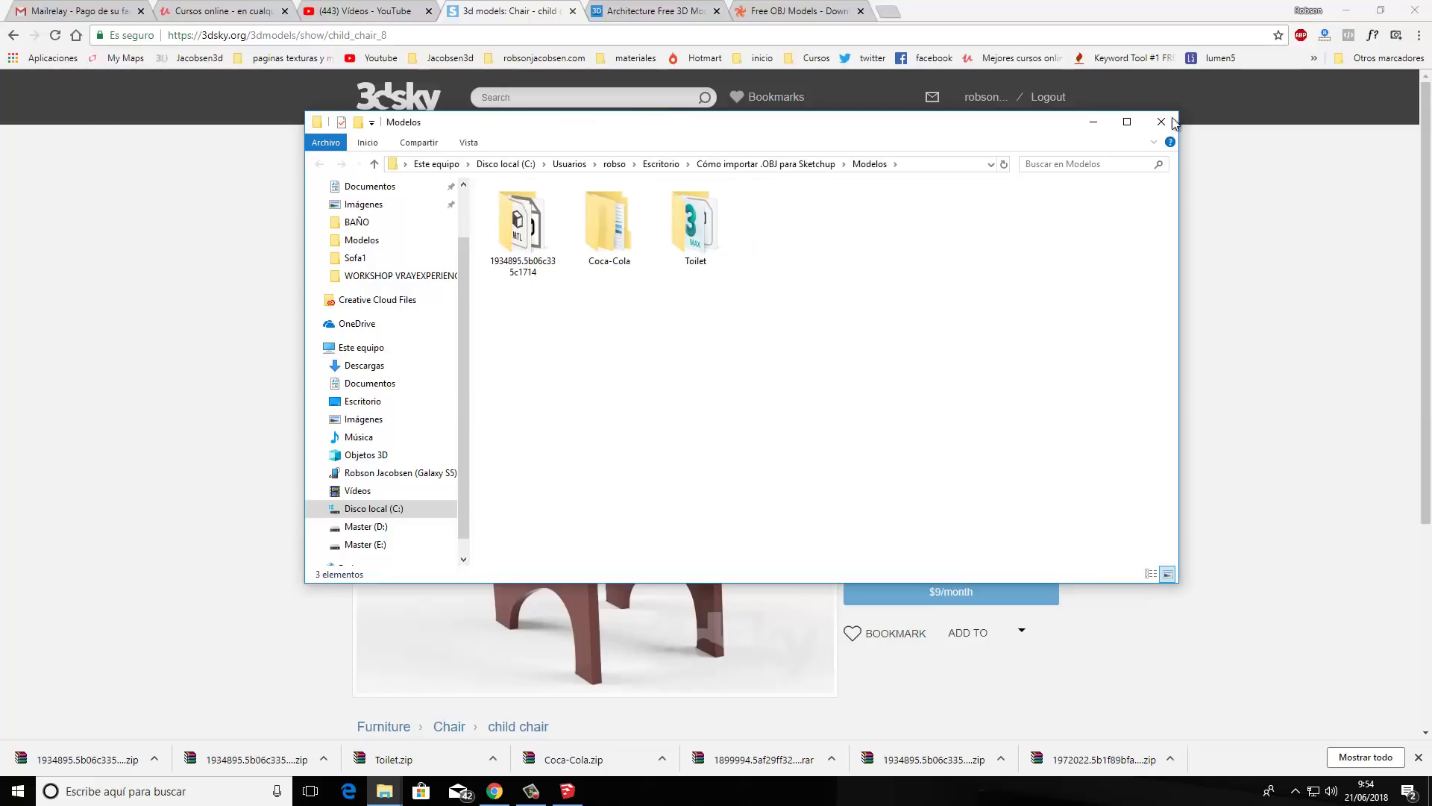
pyautogui.click(1171, 123)
# - Start Archivo > Importar and select the chair file in the extracted 1934895 folder
pyautogui.click(567, 791)
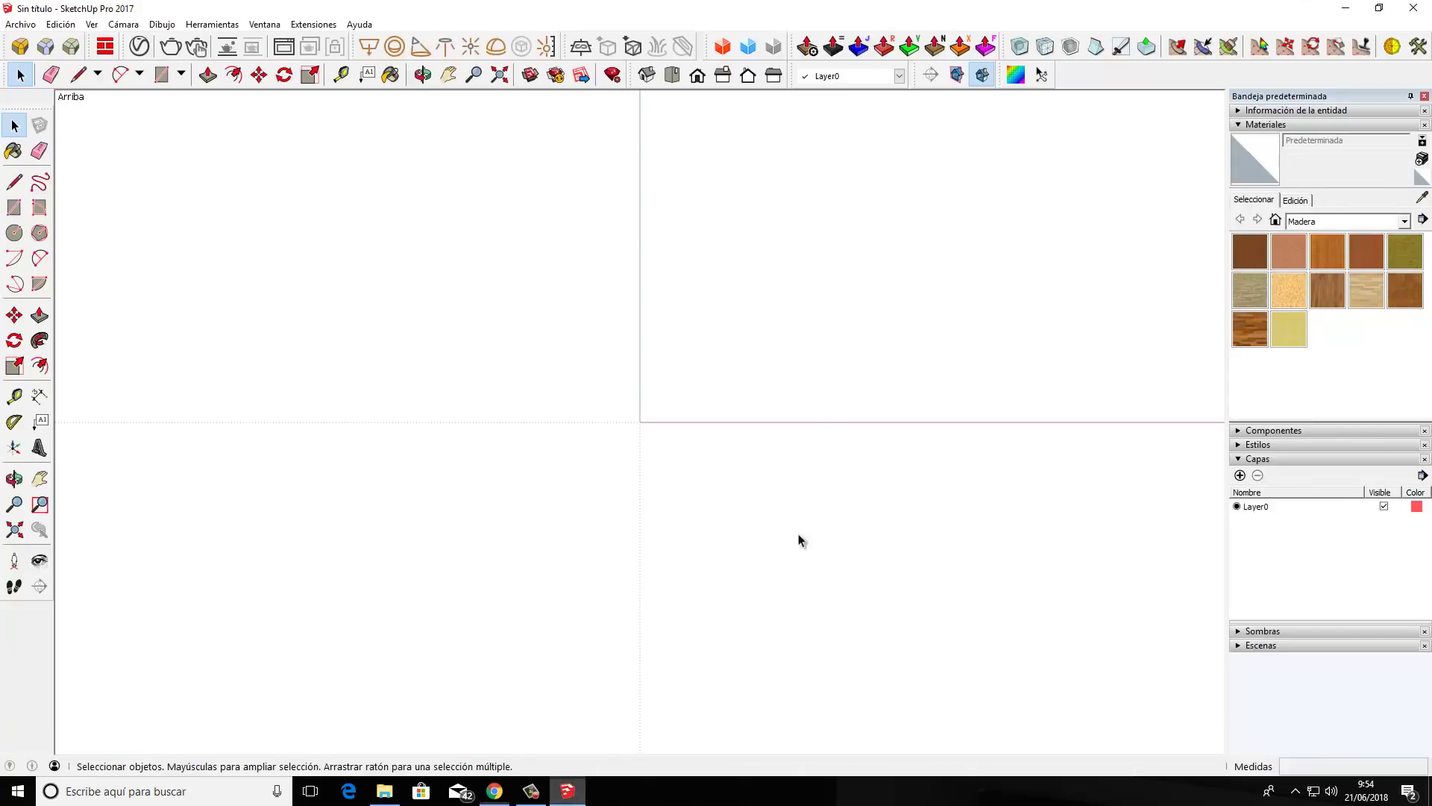
pyautogui.click(20, 25)
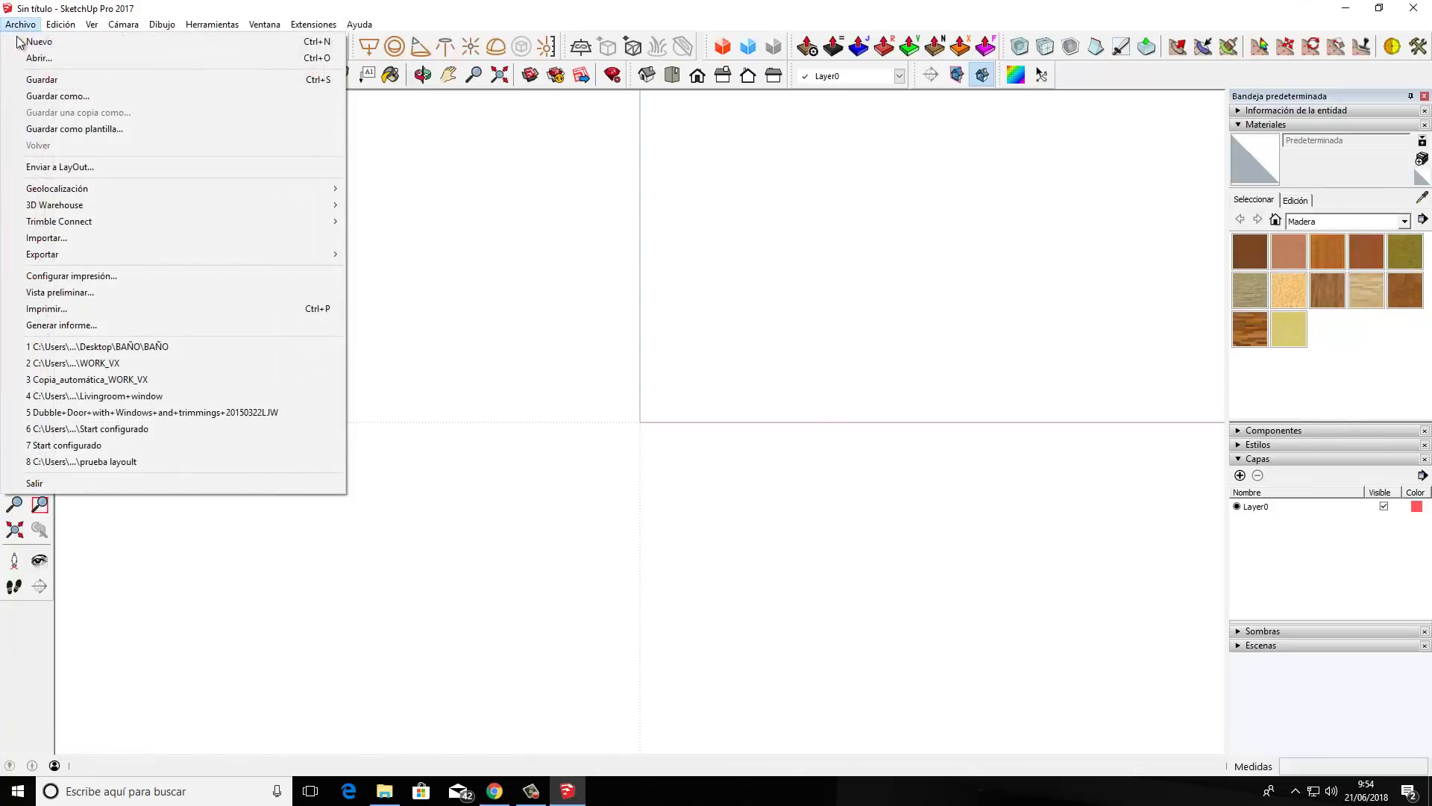
pyautogui.click(63, 237)
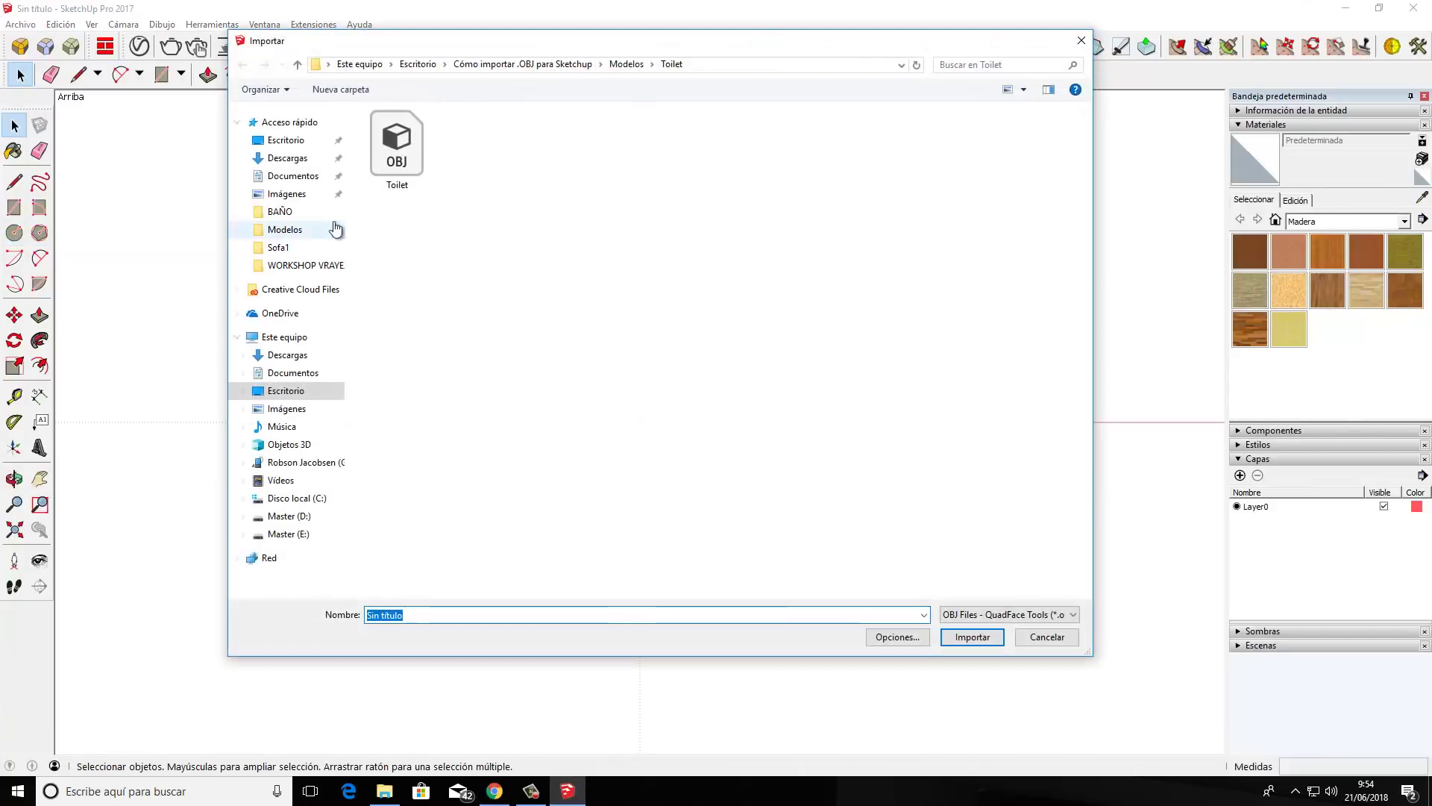
pyautogui.click(630, 66)
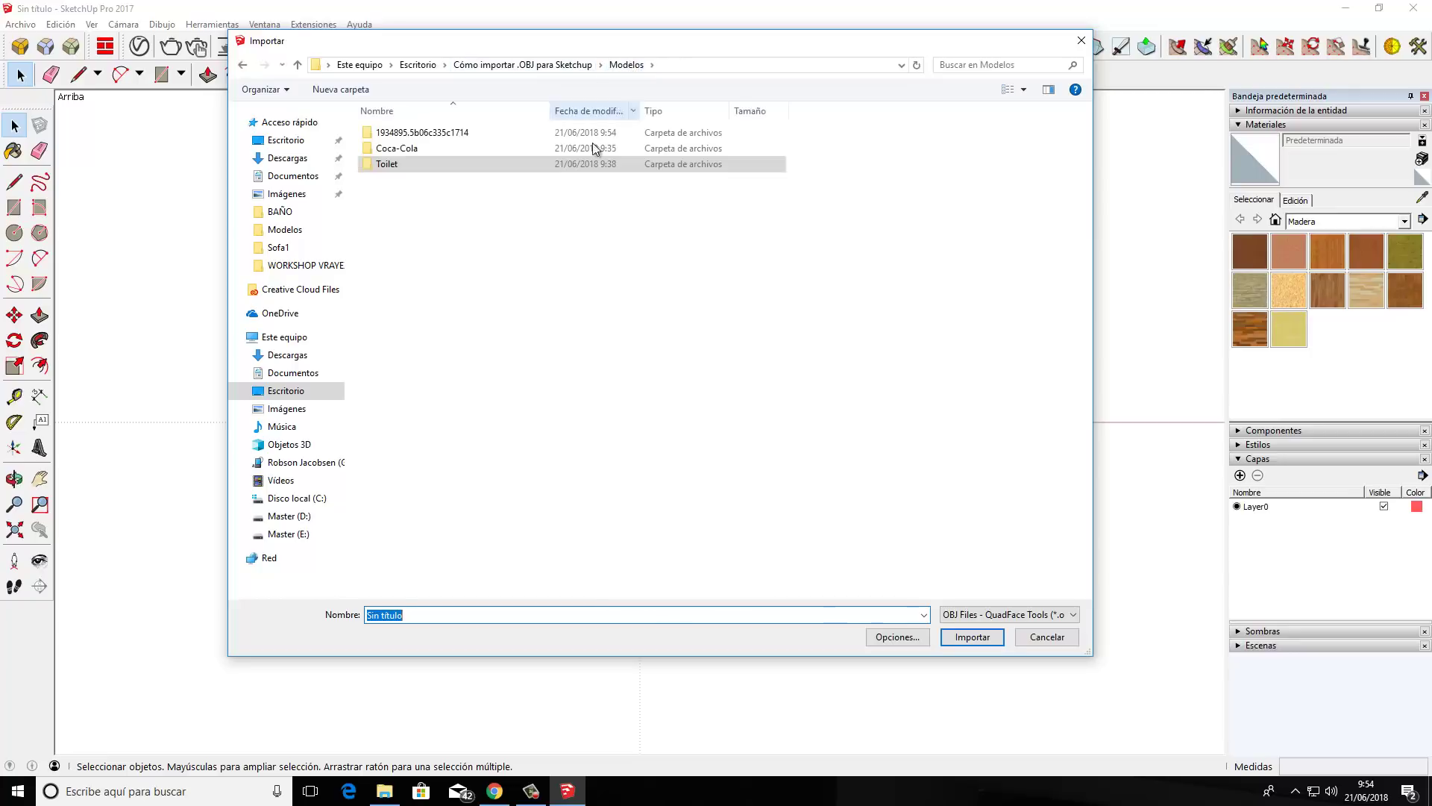
pyautogui.click(418, 133)
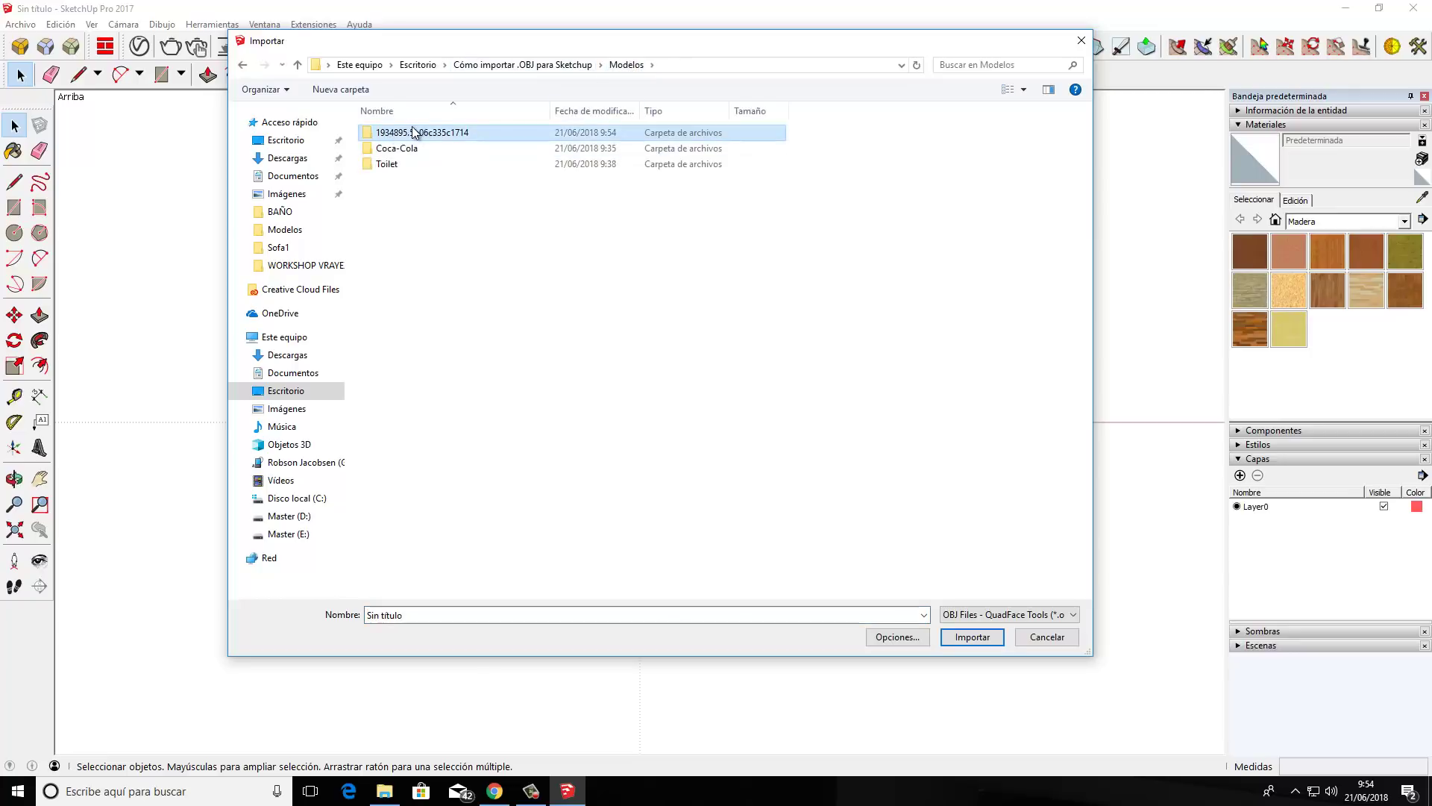
pyautogui.doubleClick(414, 129)
pyautogui.click(405, 151)
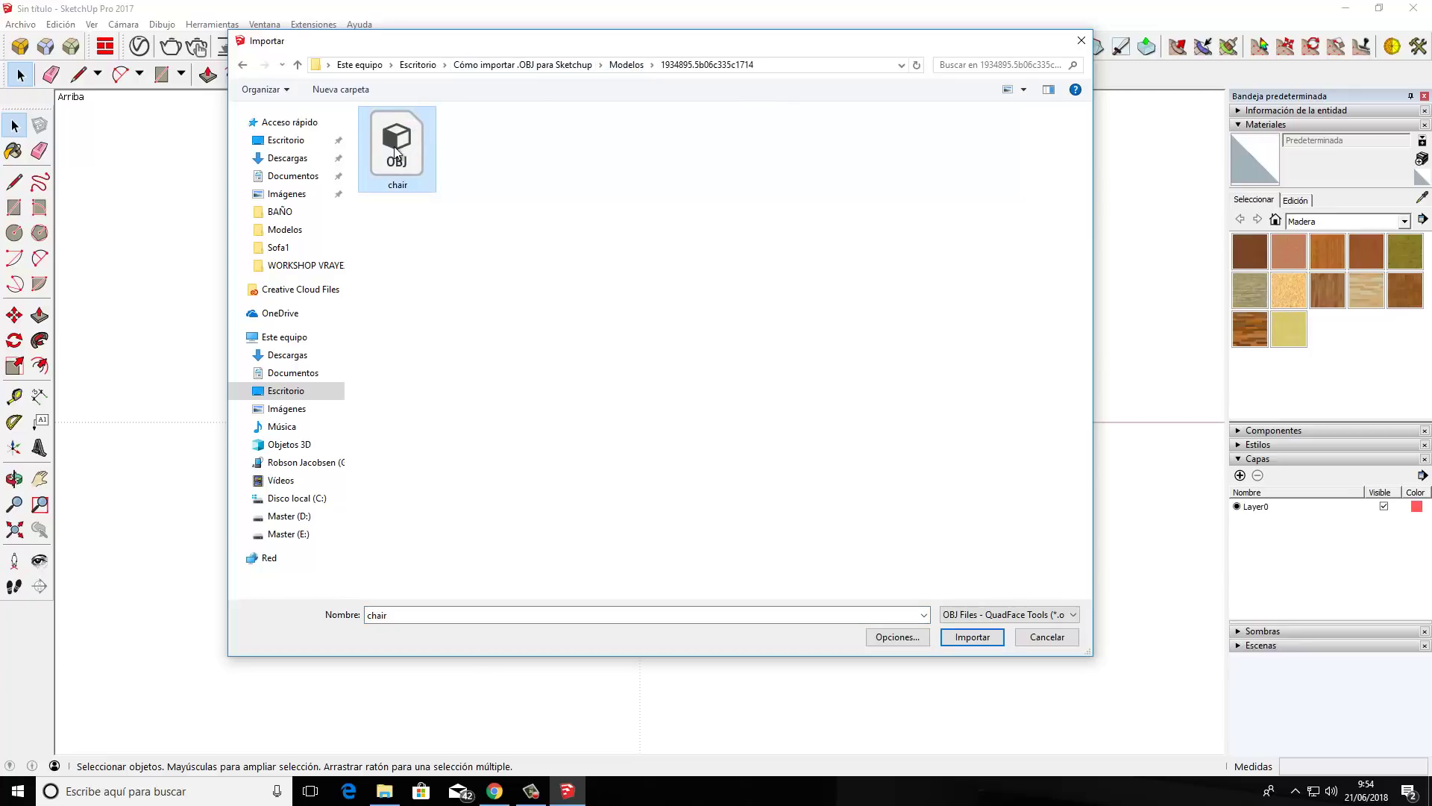
# - Set the file type to OBJ Files - QuadFace Tools and import the chair
pyautogui.click(970, 615)
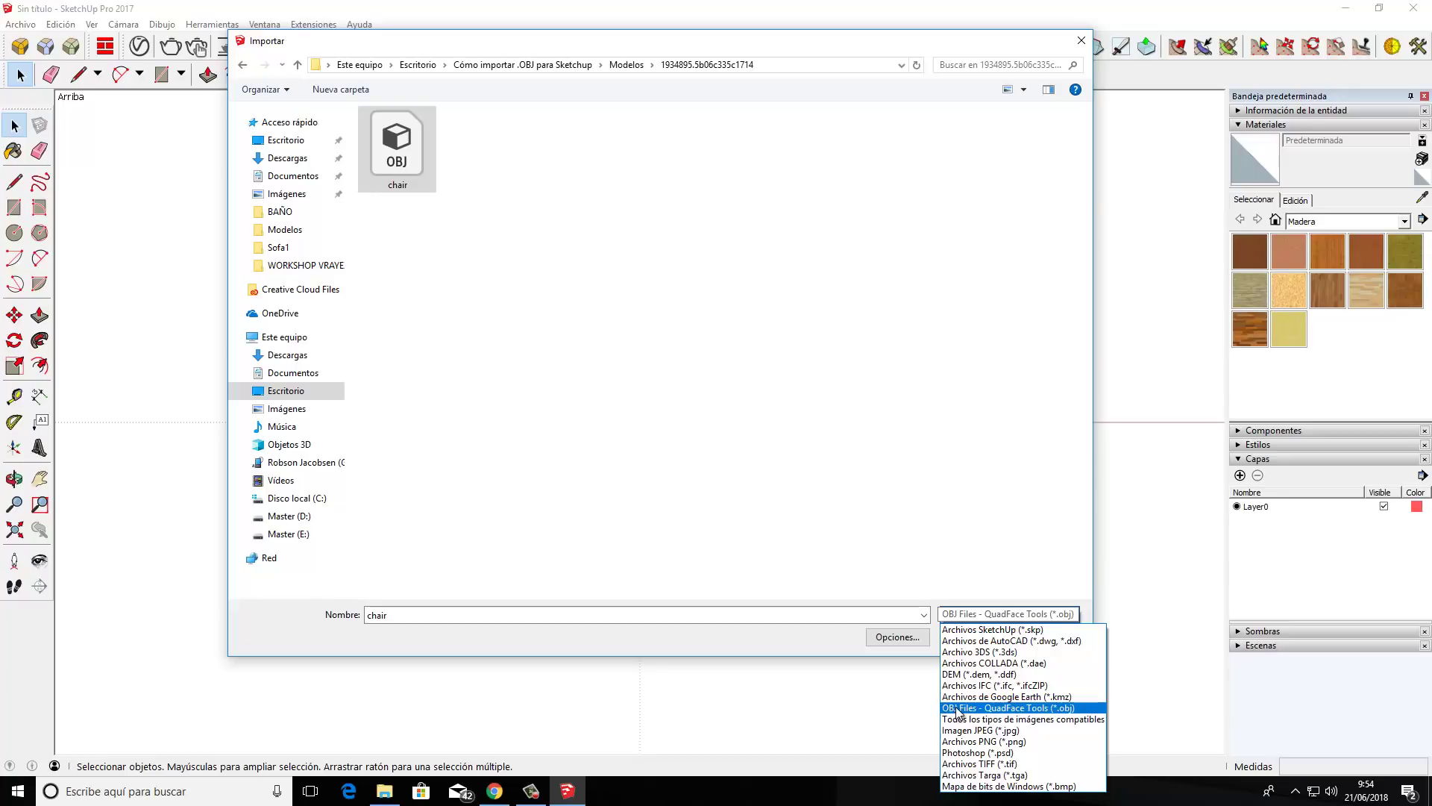
pyautogui.click(967, 708)
pyautogui.click(1007, 614)
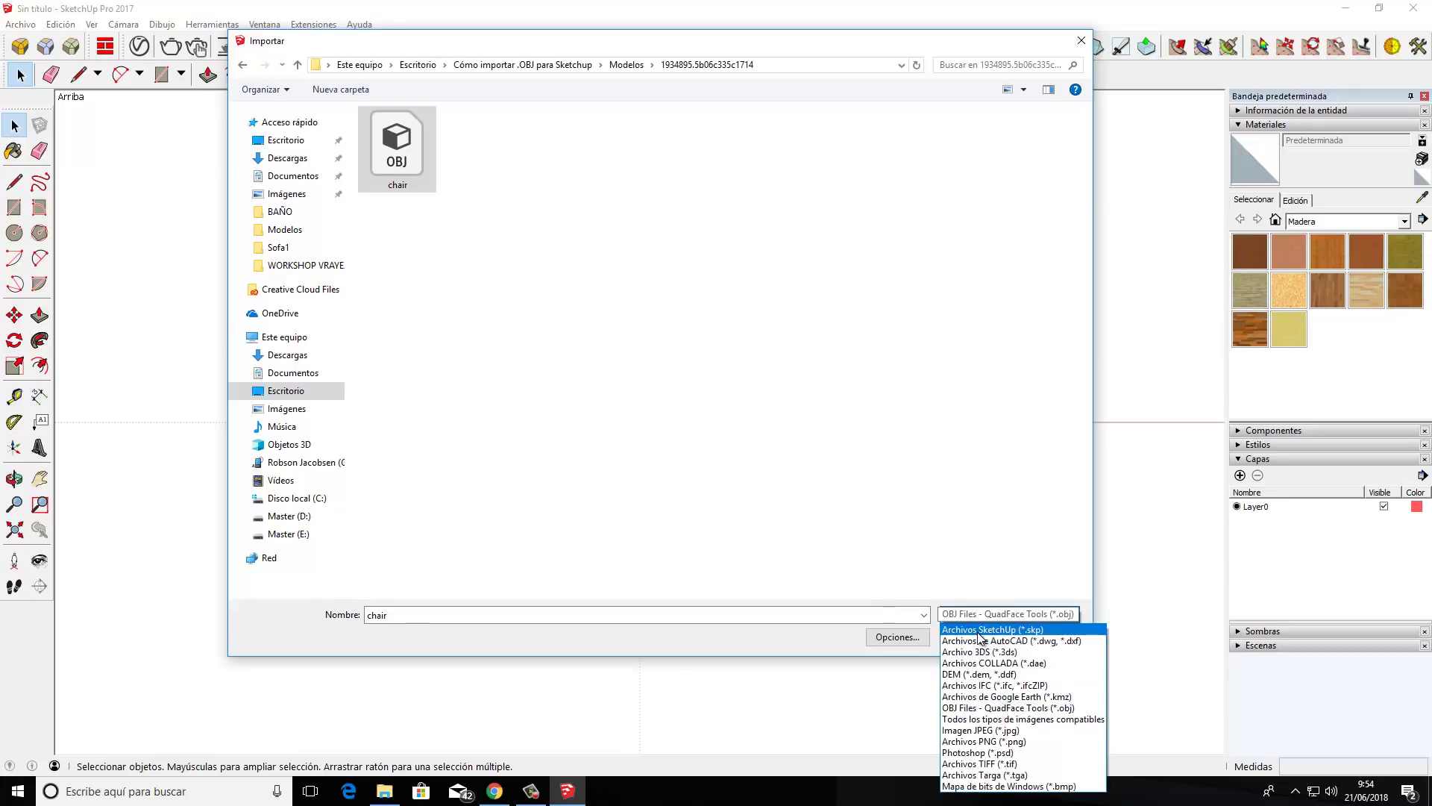
pyautogui.click(999, 628)
pyautogui.click(971, 610)
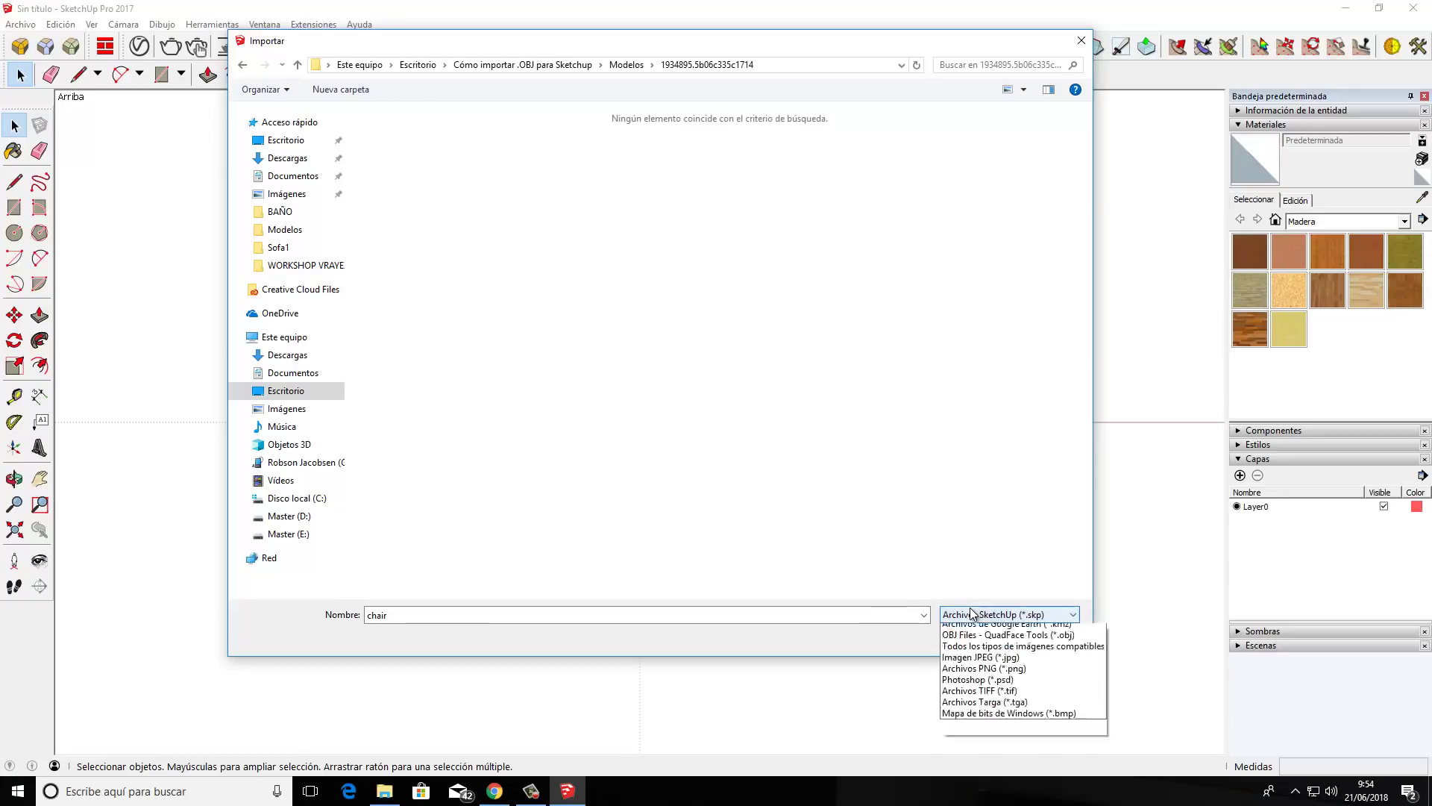
pyautogui.click(955, 712)
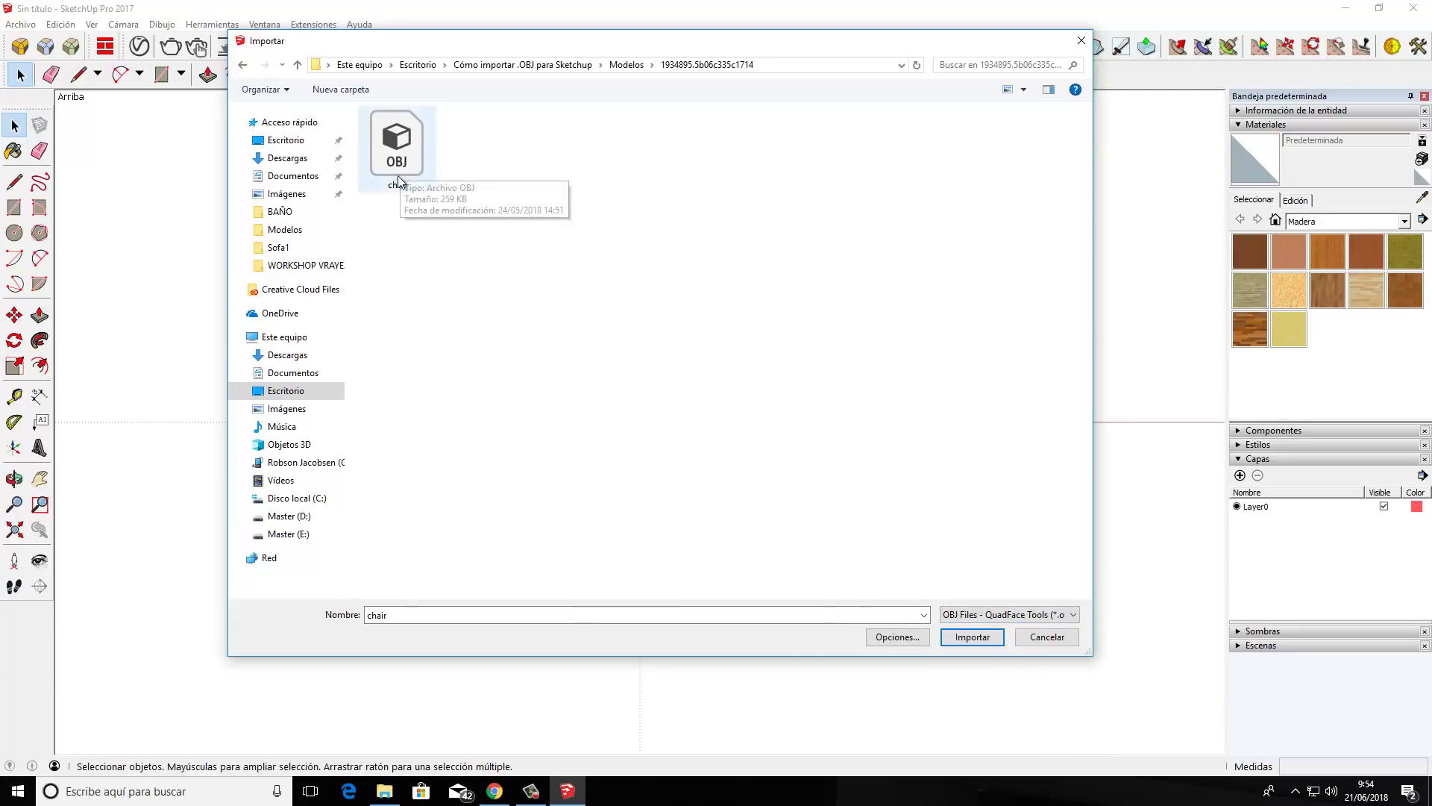
pyautogui.click(973, 636)
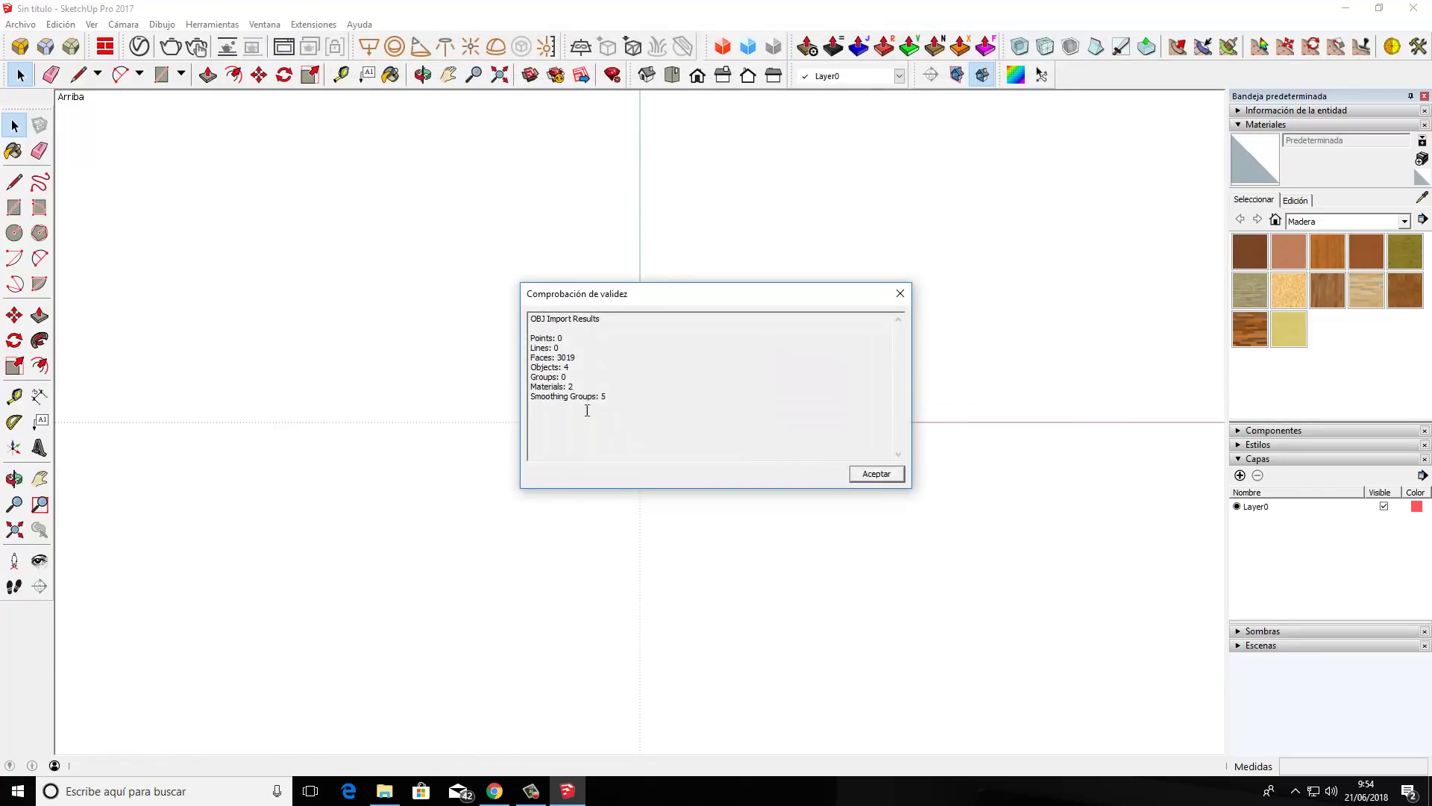
# - Accept the Comprobación de validez import report, keeping the imported chair in the model
pyautogui.click(865, 478)
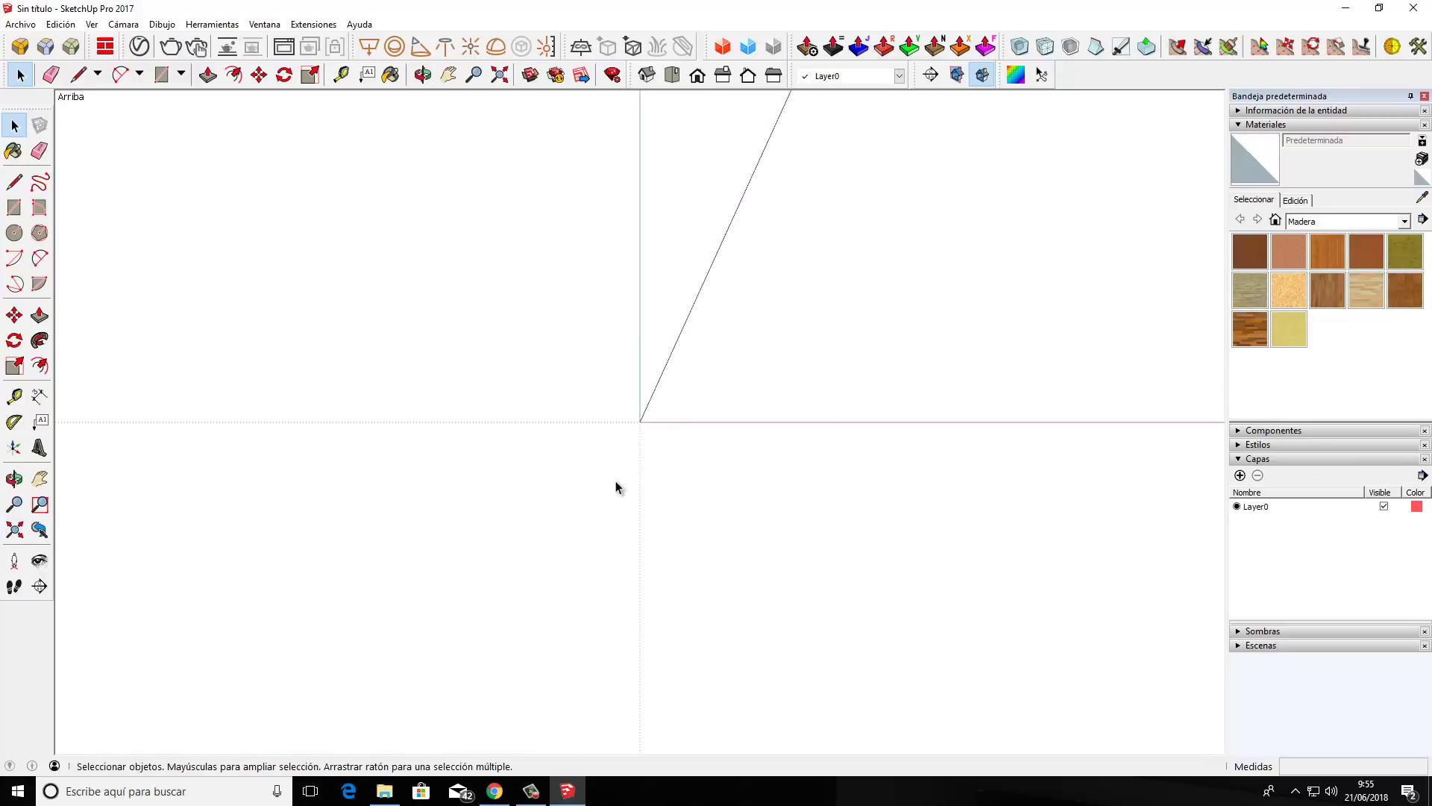
# - Select the whole imported child chair and move it to the model origin
pyautogui.click(15, 531)
pyautogui.moveTo(419, 541); pyautogui.dragTo(657, 307, button='middle')
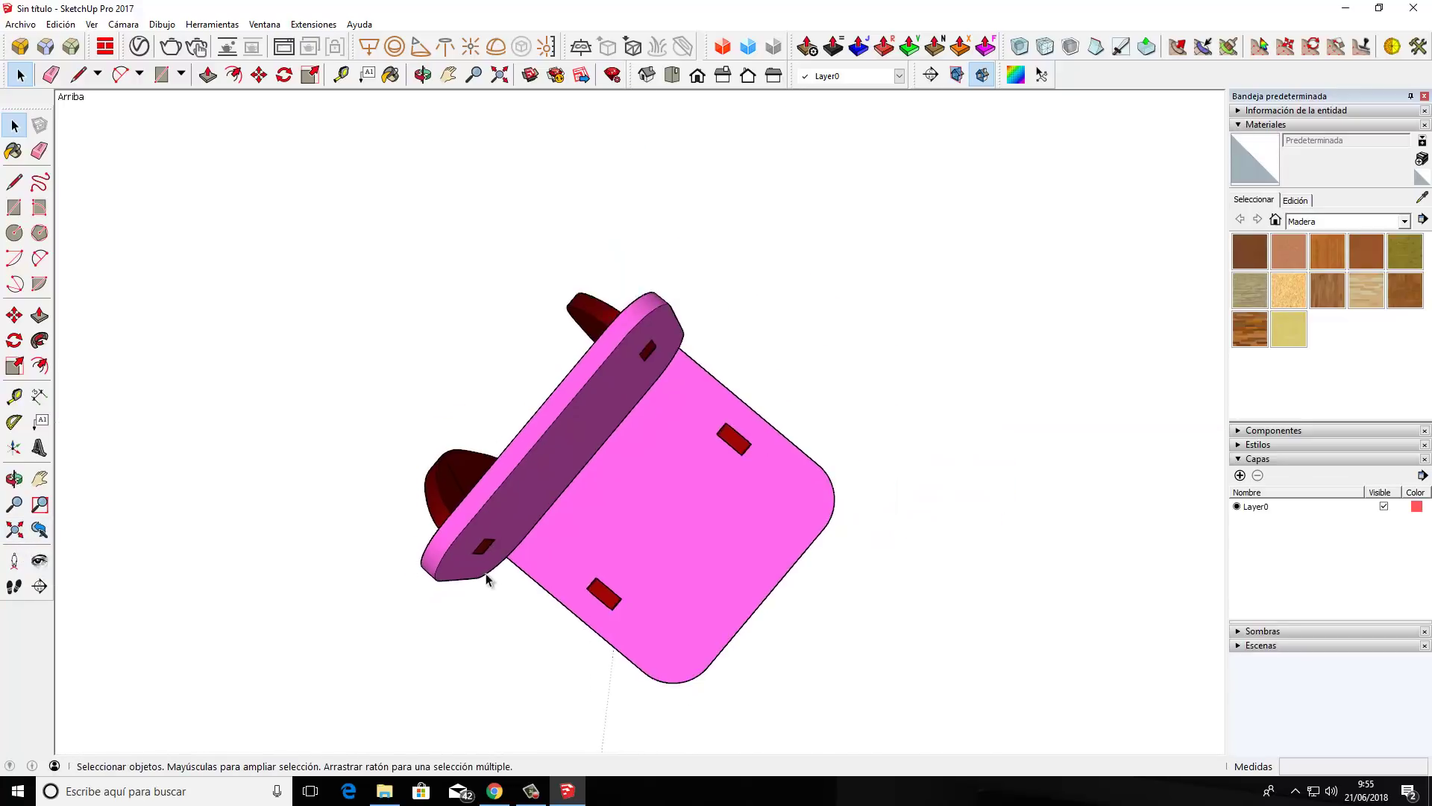
pyautogui.scroll(-5, 656, 307)
pyautogui.scroll(-5, 589, 395)
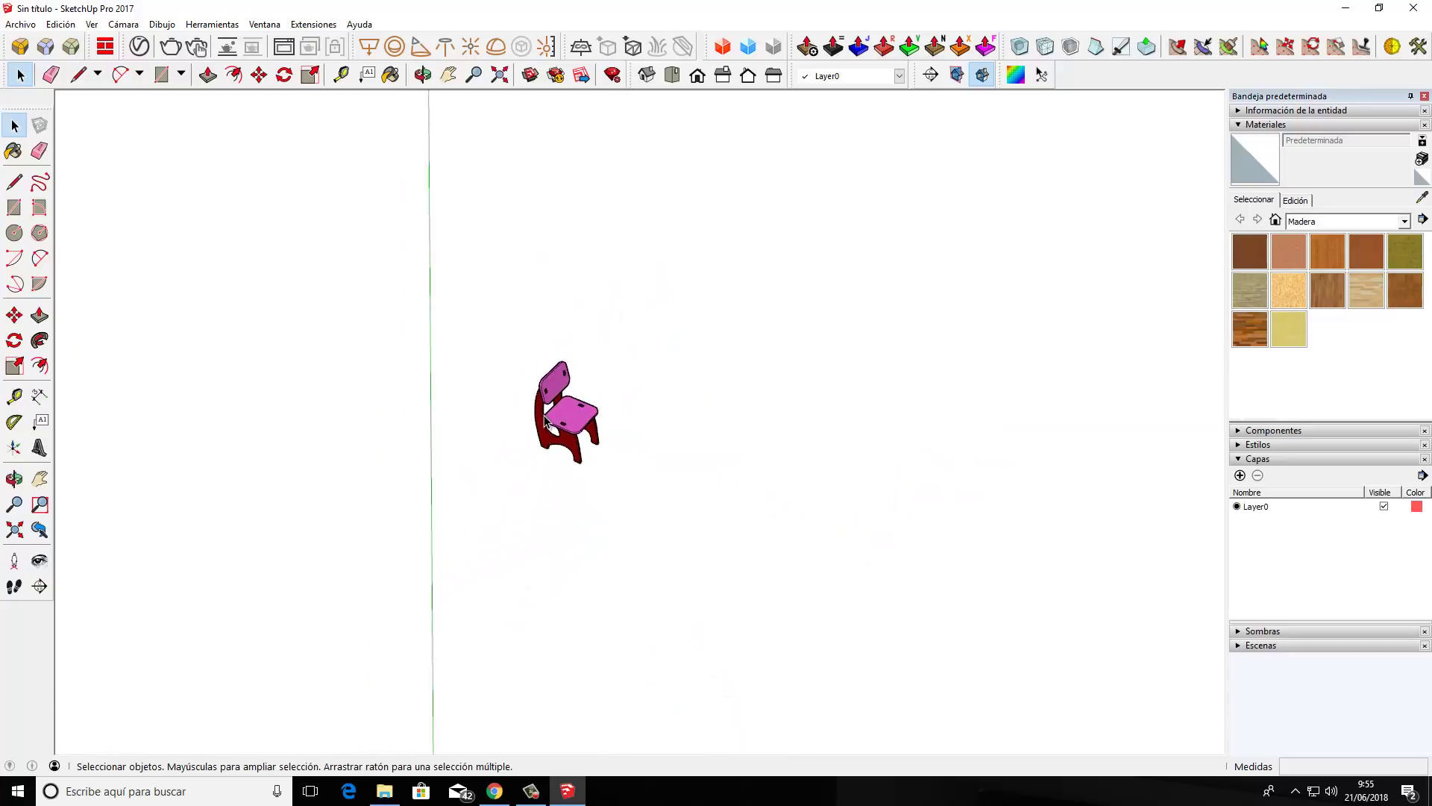
pyautogui.scroll(-3, 556, 448)
pyautogui.moveTo(551, 458)
pyautogui.mouseDown(button='middle')
pyautogui.moveTo(652, 573)
pyautogui.moveTo(316, 592)
pyautogui.moveTo(543, 355)
pyautogui.mouseUp(button='middle')
pyautogui.moveTo(540, 343); pyautogui.dragTo(631, 443)
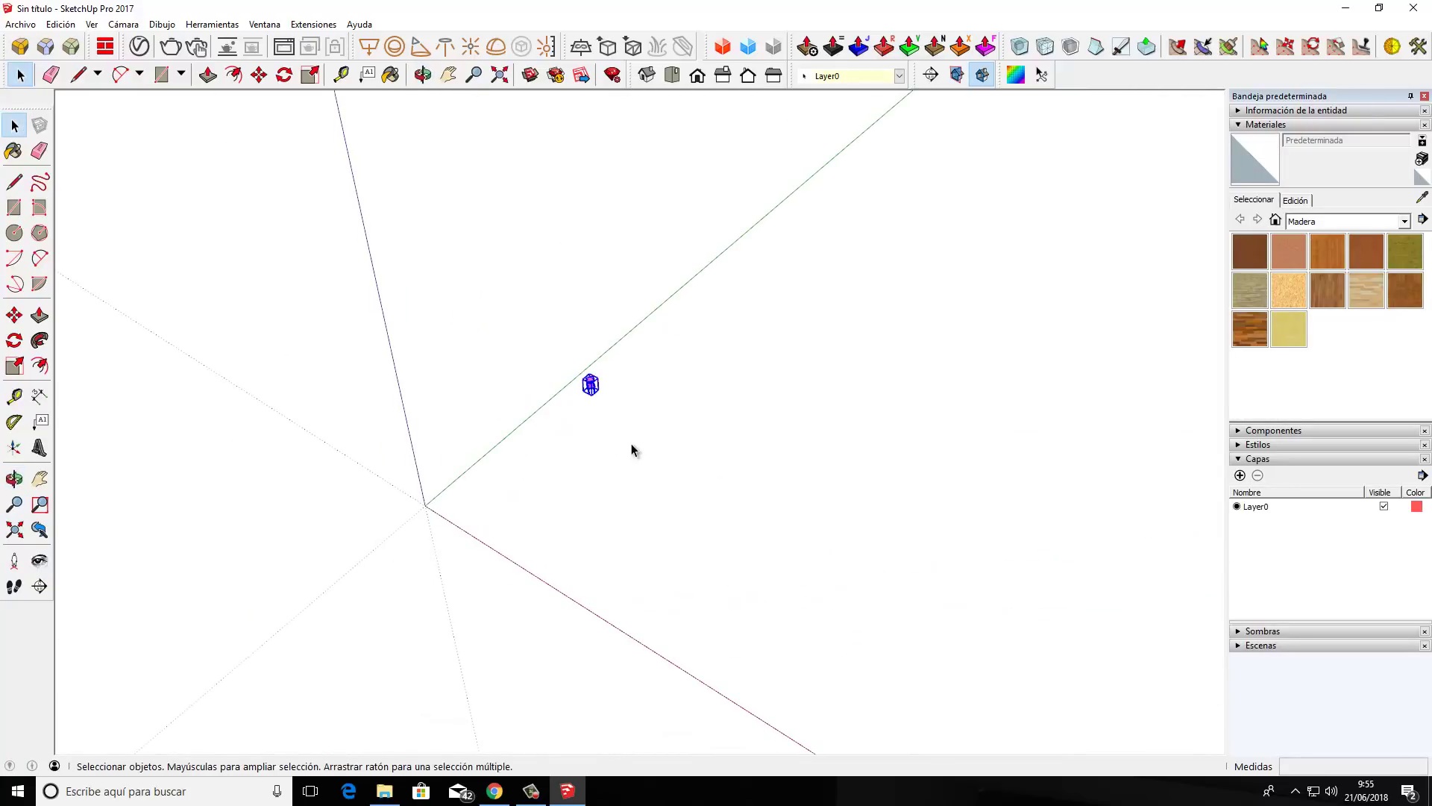
pyautogui.press('m')
pyautogui.click(591, 387)
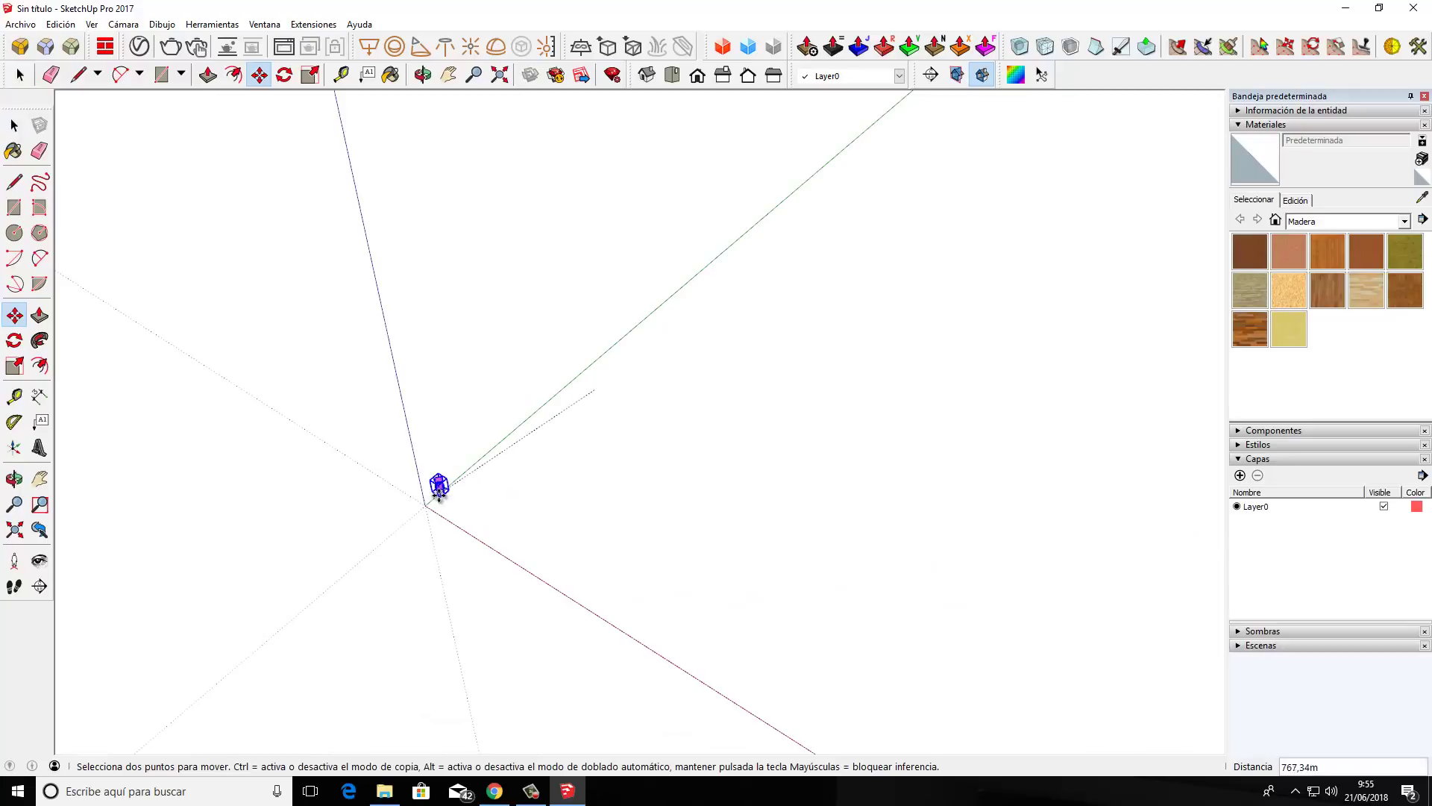
pyautogui.click(439, 489)
# - Deselect the chair, reframe the view around it, and return to Chrome's 3dsky chair page
pyautogui.scroll(2, 428, 496)
pyautogui.scroll(2, 427, 486)
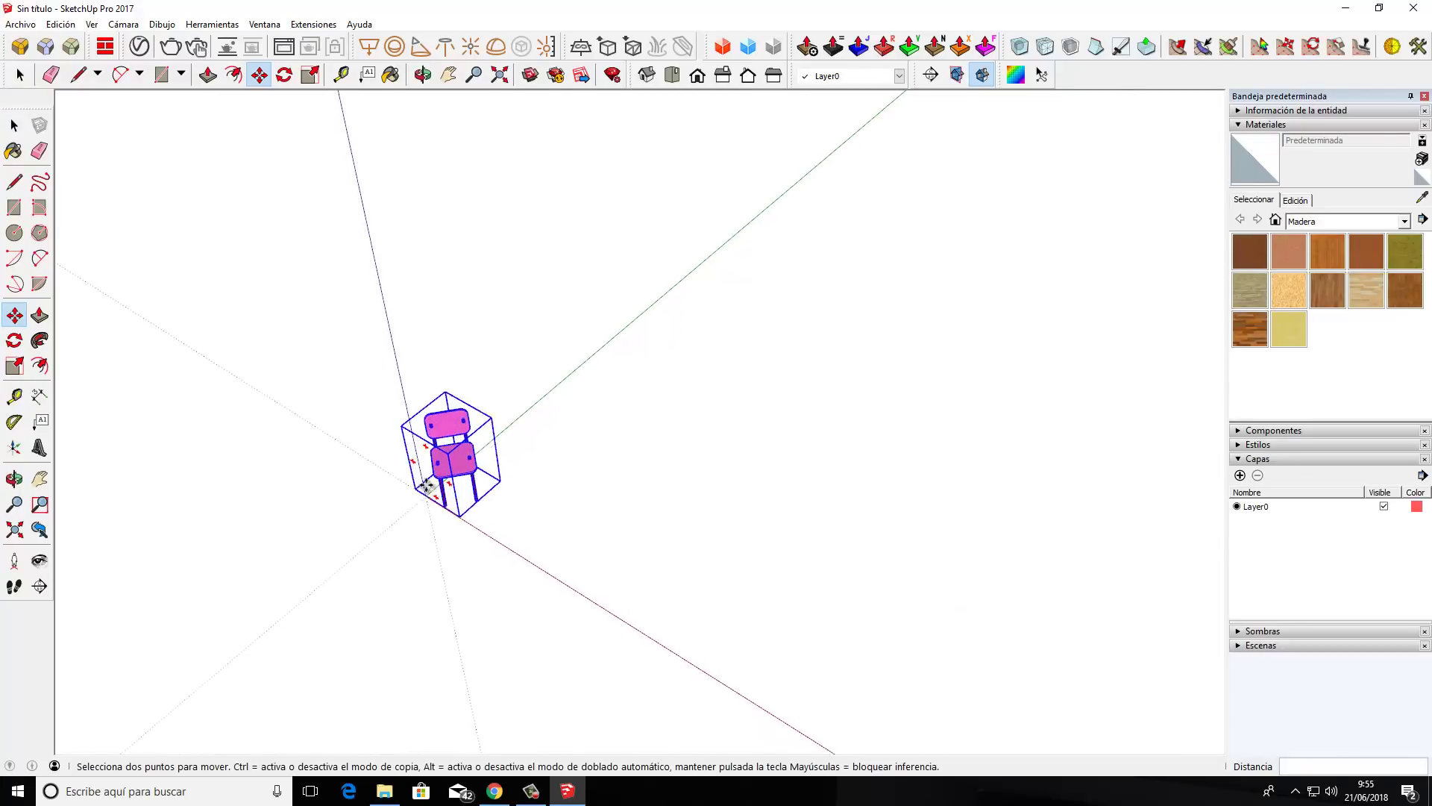
pyautogui.scroll(3, 416, 485)
pyautogui.scroll(3, 416, 486)
pyautogui.scroll(3, 415, 486)
pyautogui.press('space')
pyautogui.click(754, 418)
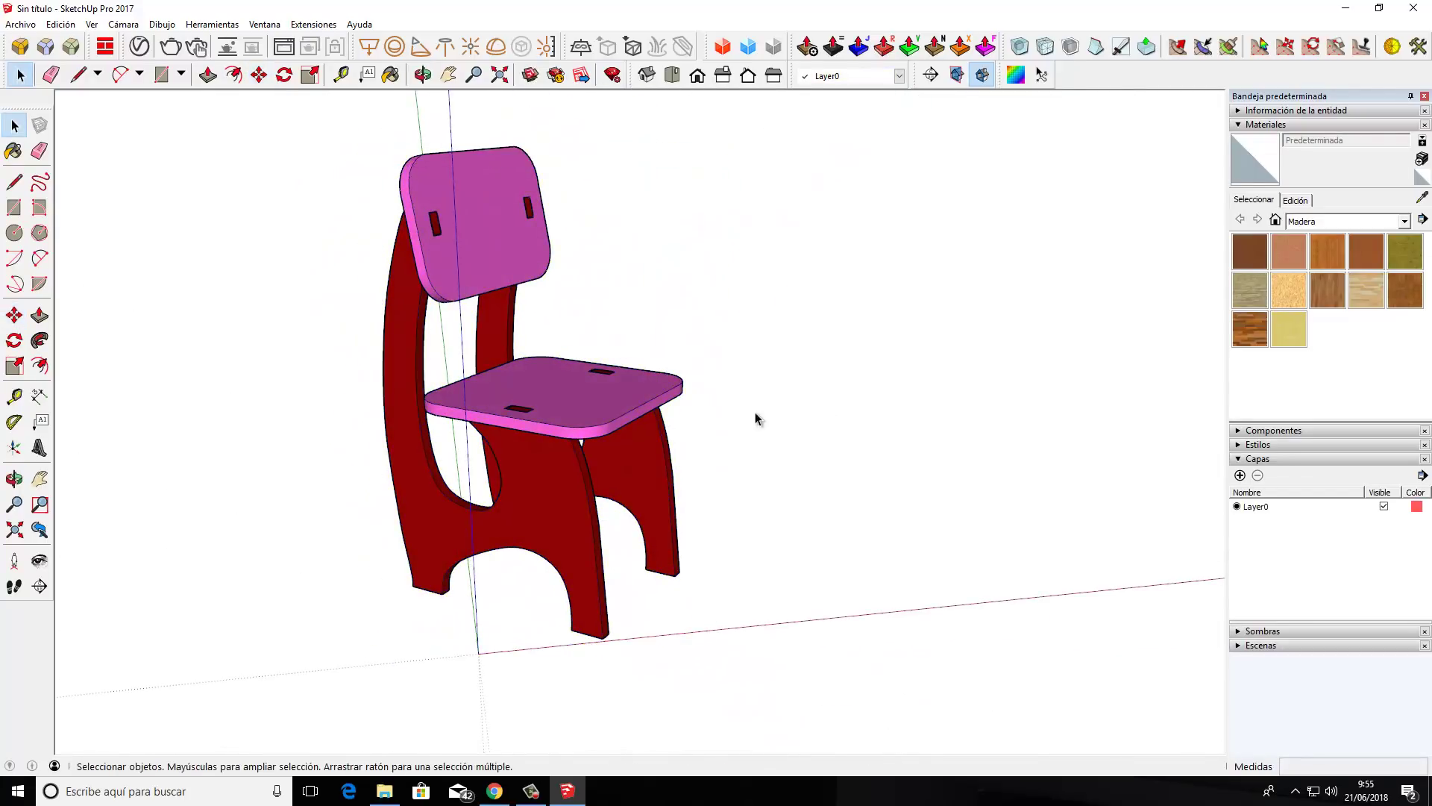
pyautogui.moveTo(630, 476); pyautogui.dragTo(643, 448, button='middle')
pyautogui.moveTo(746, 485)
pyautogui.keyDown('shift'); pyautogui.mouseDown(button='middle')
pyautogui.moveTo(850, 454)
pyautogui.moveTo(690, 640)
pyautogui.mouseUp(button='middle'); pyautogui.keyUp('shift')
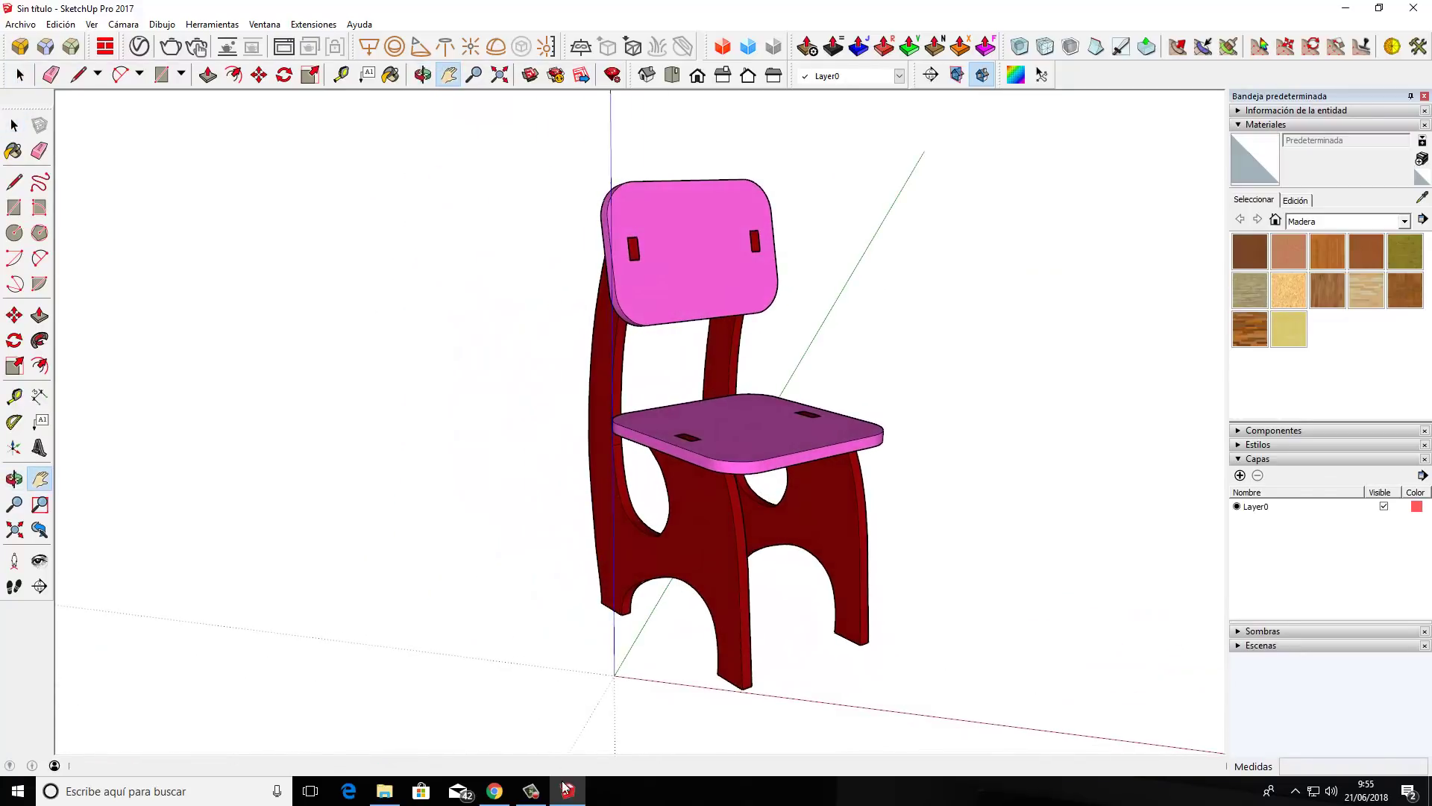
pyautogui.scroll(2, 766, 461)
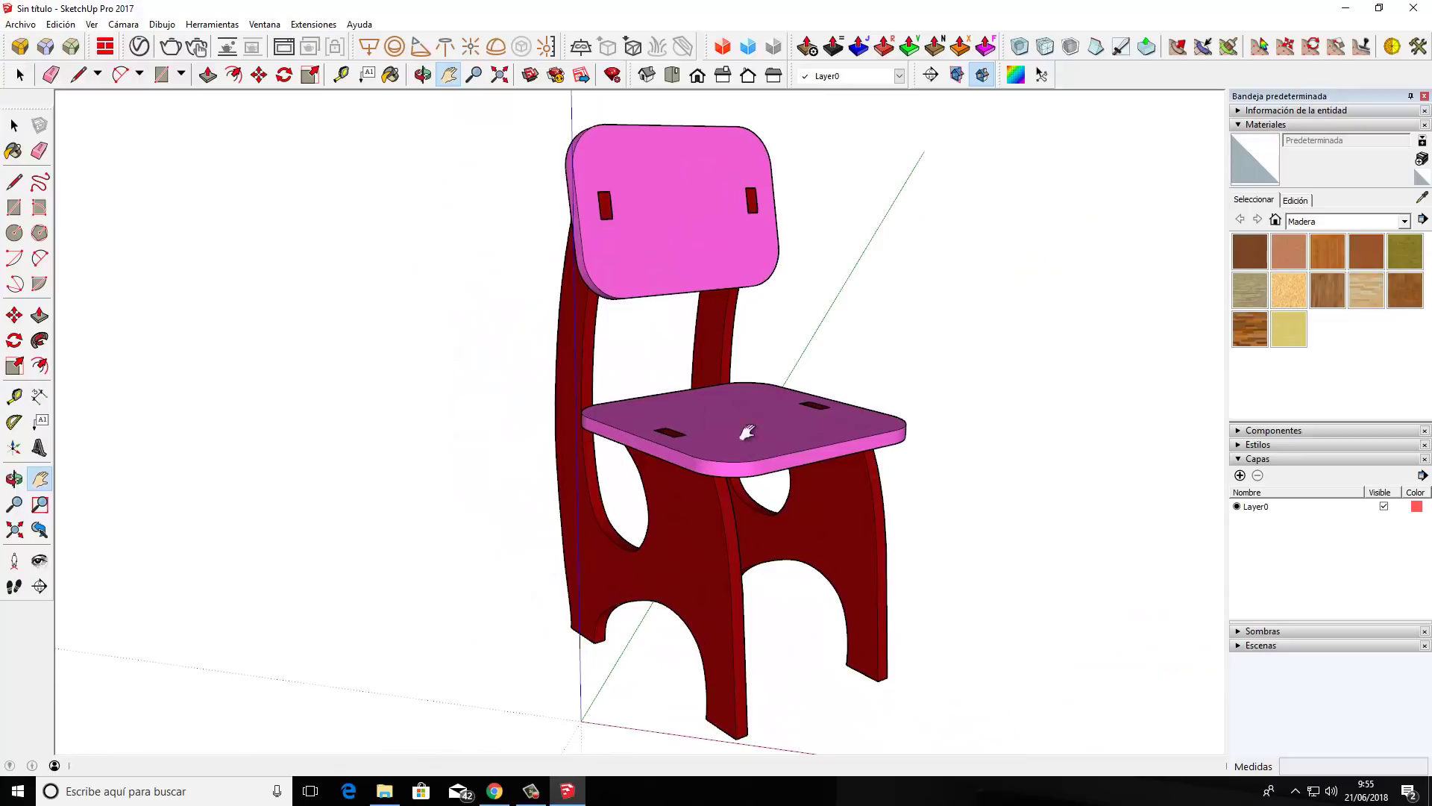
pyautogui.click(495, 790)
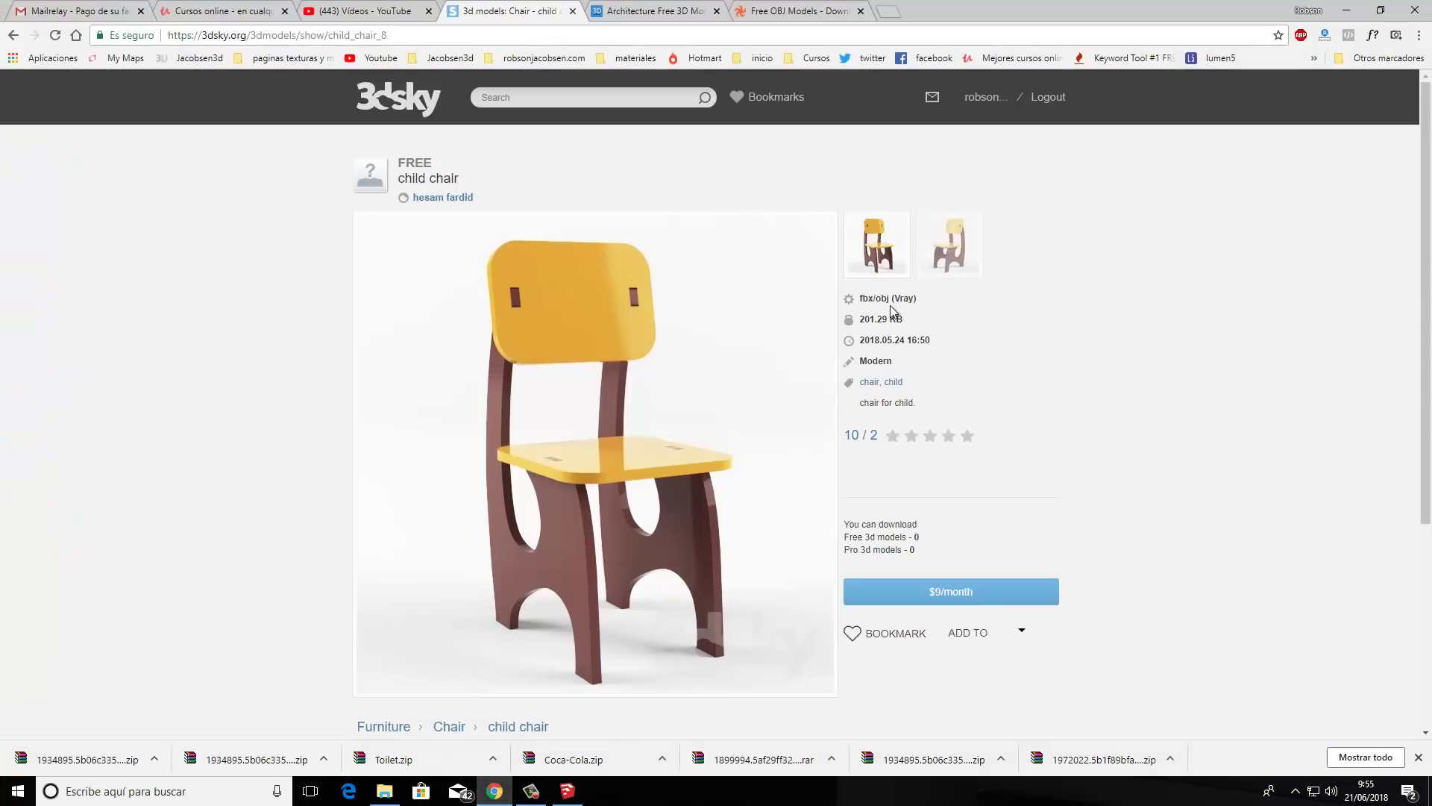
# - Scroll through the 3dsky child chair page, then switch to SketchUp and orbit the chair
pyautogui.scroll(-2, 910, 458)
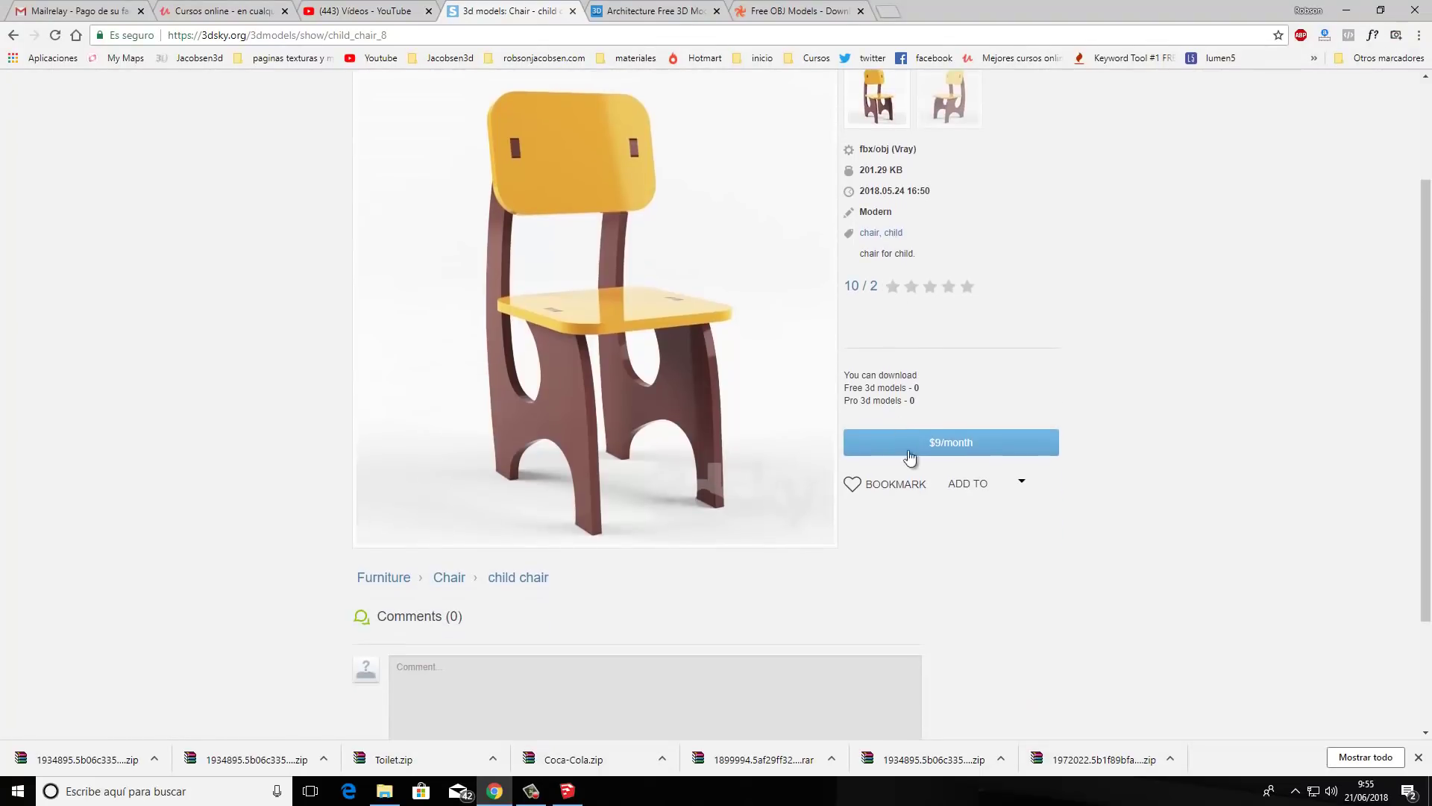
pyautogui.scroll(2, 938, 425)
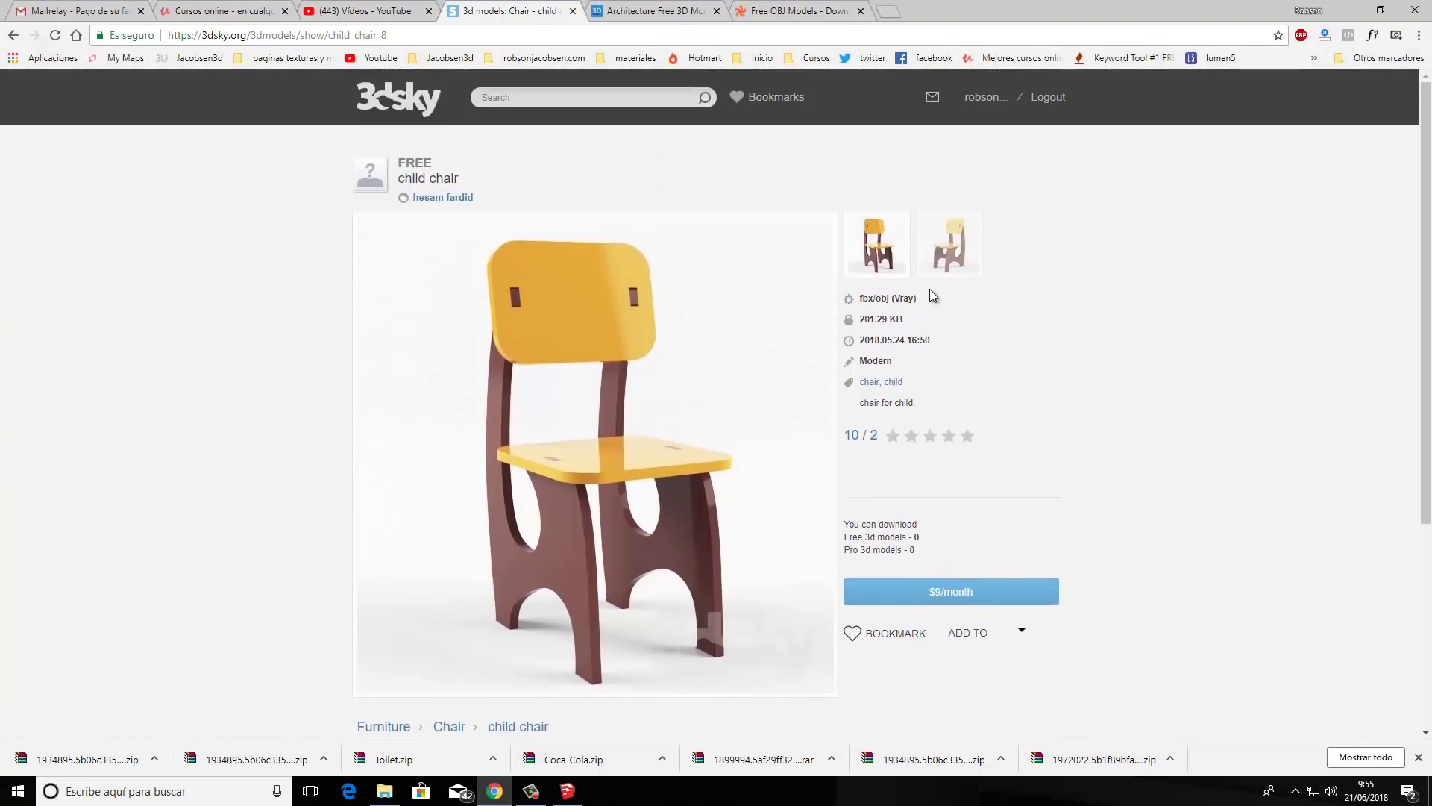
pyautogui.scroll(-4, 709, 483)
pyautogui.scroll(3, 709, 483)
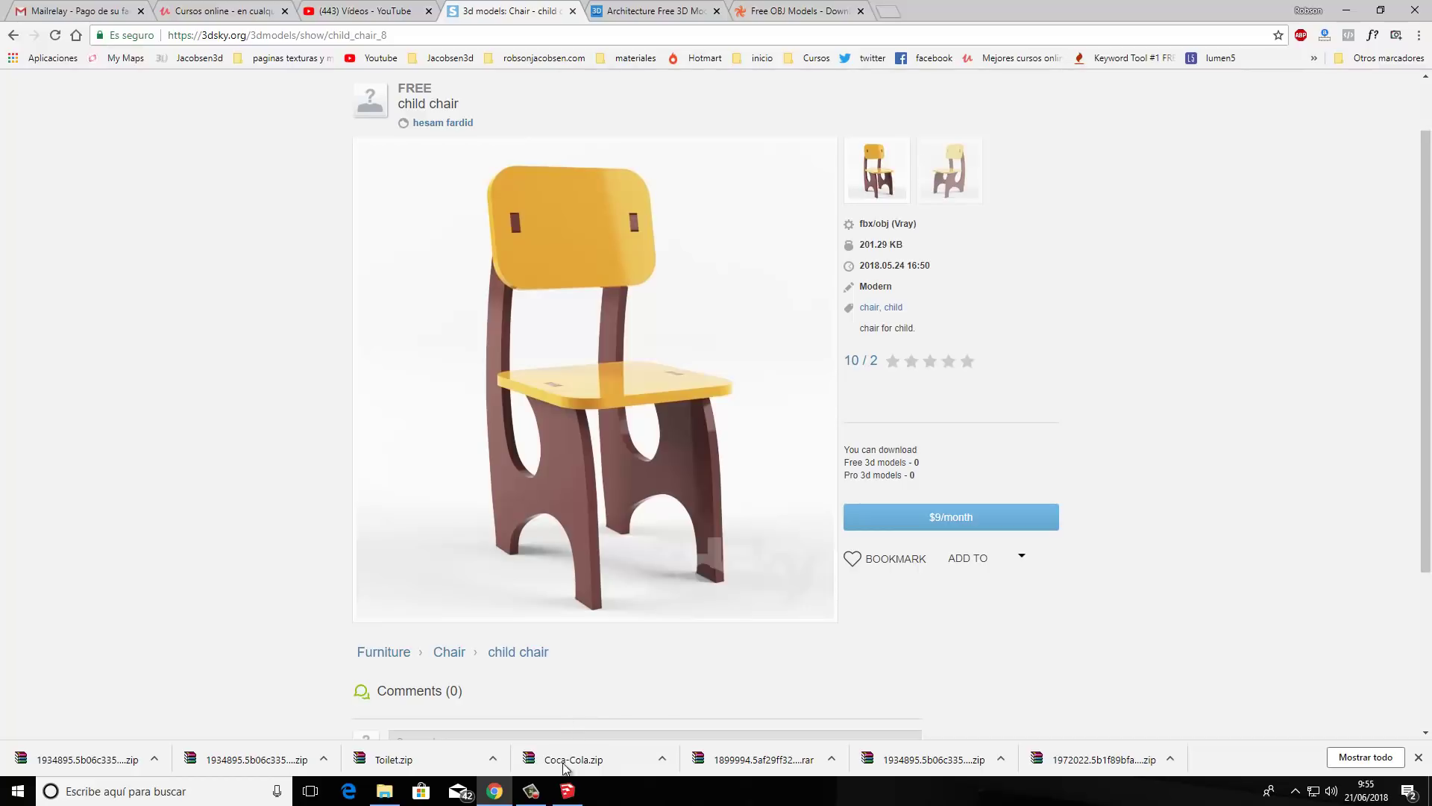
pyautogui.click(567, 790)
pyautogui.moveTo(752, 450)
pyautogui.mouseDown(button='middle')
pyautogui.moveTo(716, 480)
pyautogui.moveTo(624, 363)
pyautogui.mouseUp(button='middle')
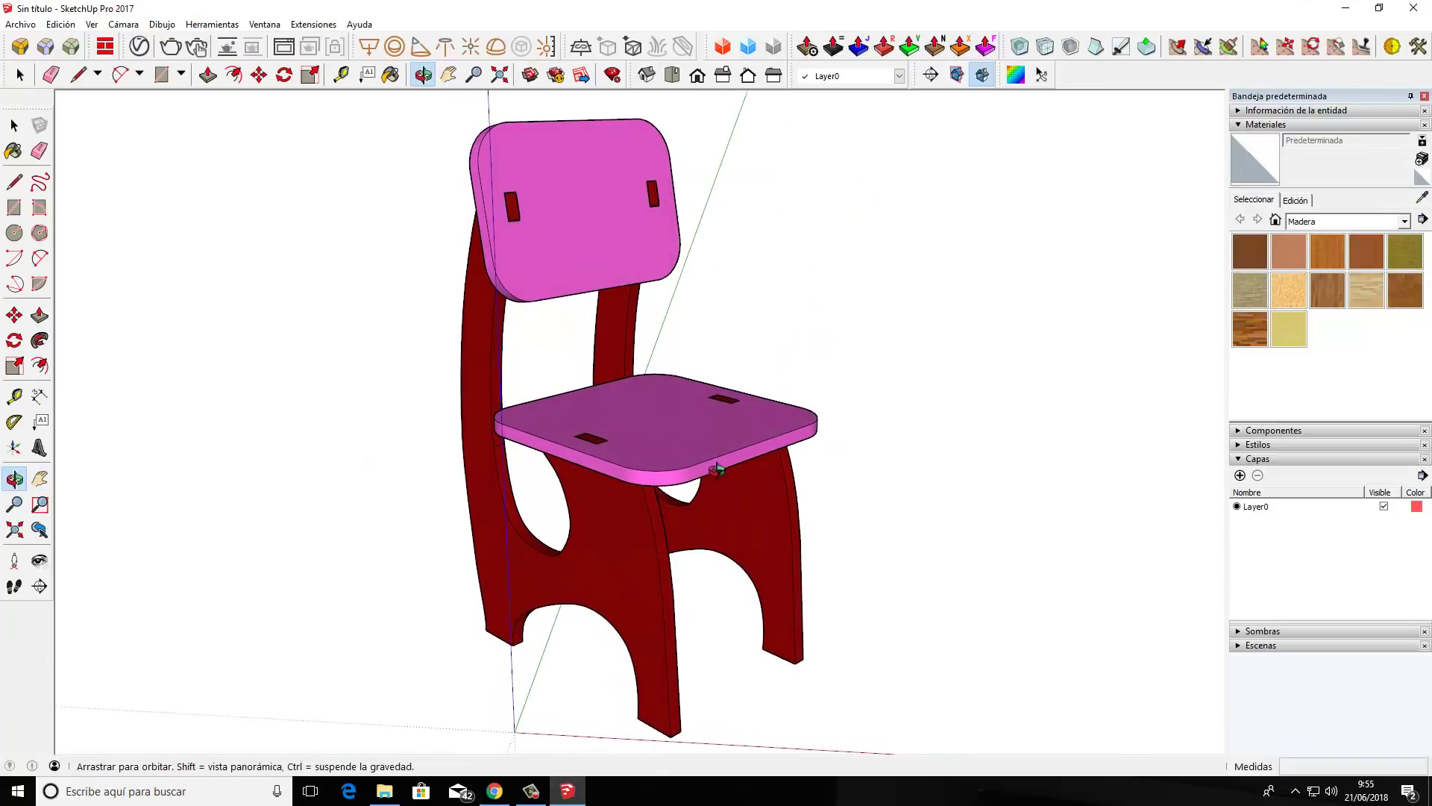
# - Window-select and delete the imported child chair, then return to Chrome
pyautogui.press('h')
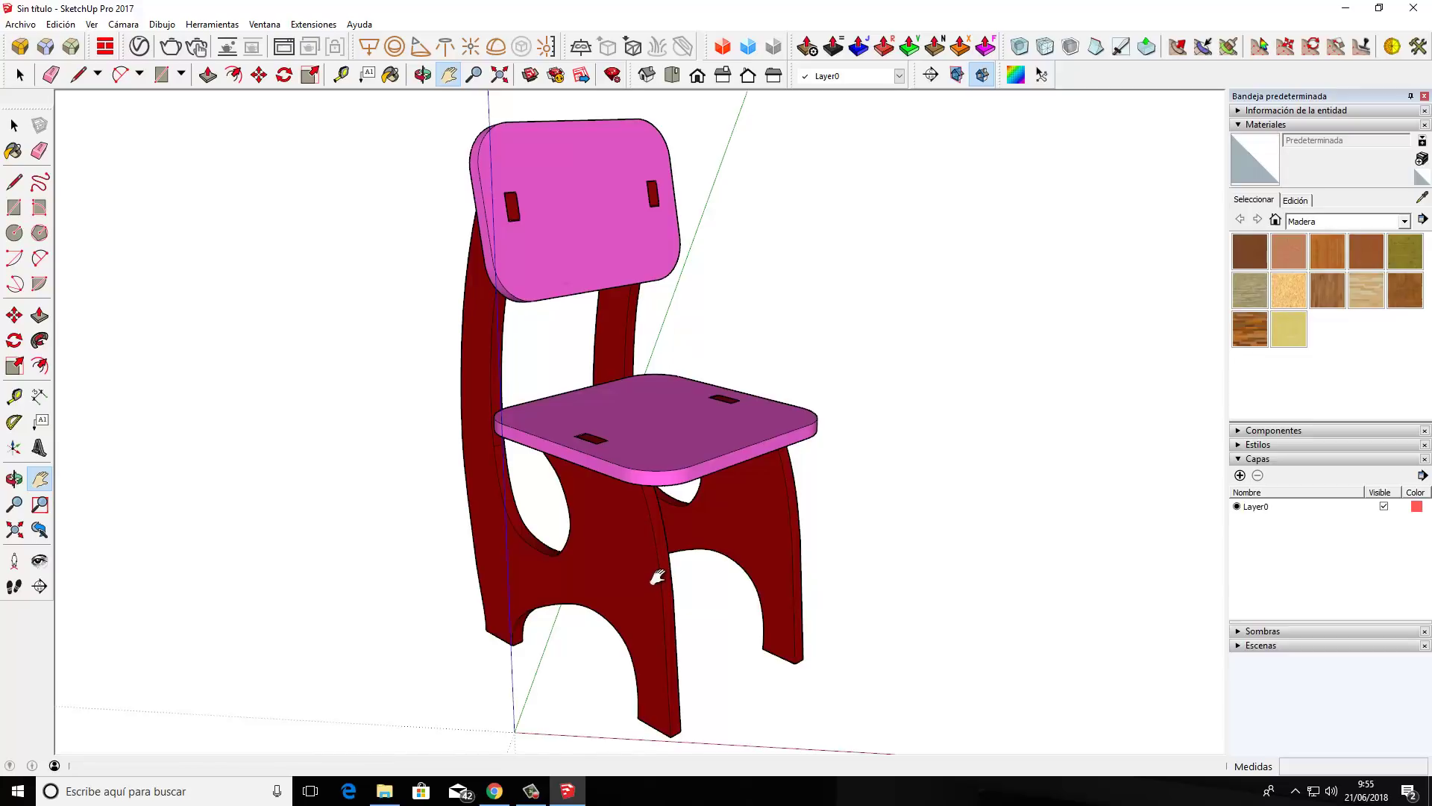
pyautogui.moveTo(654, 573); pyautogui.dragTo(664, 580)
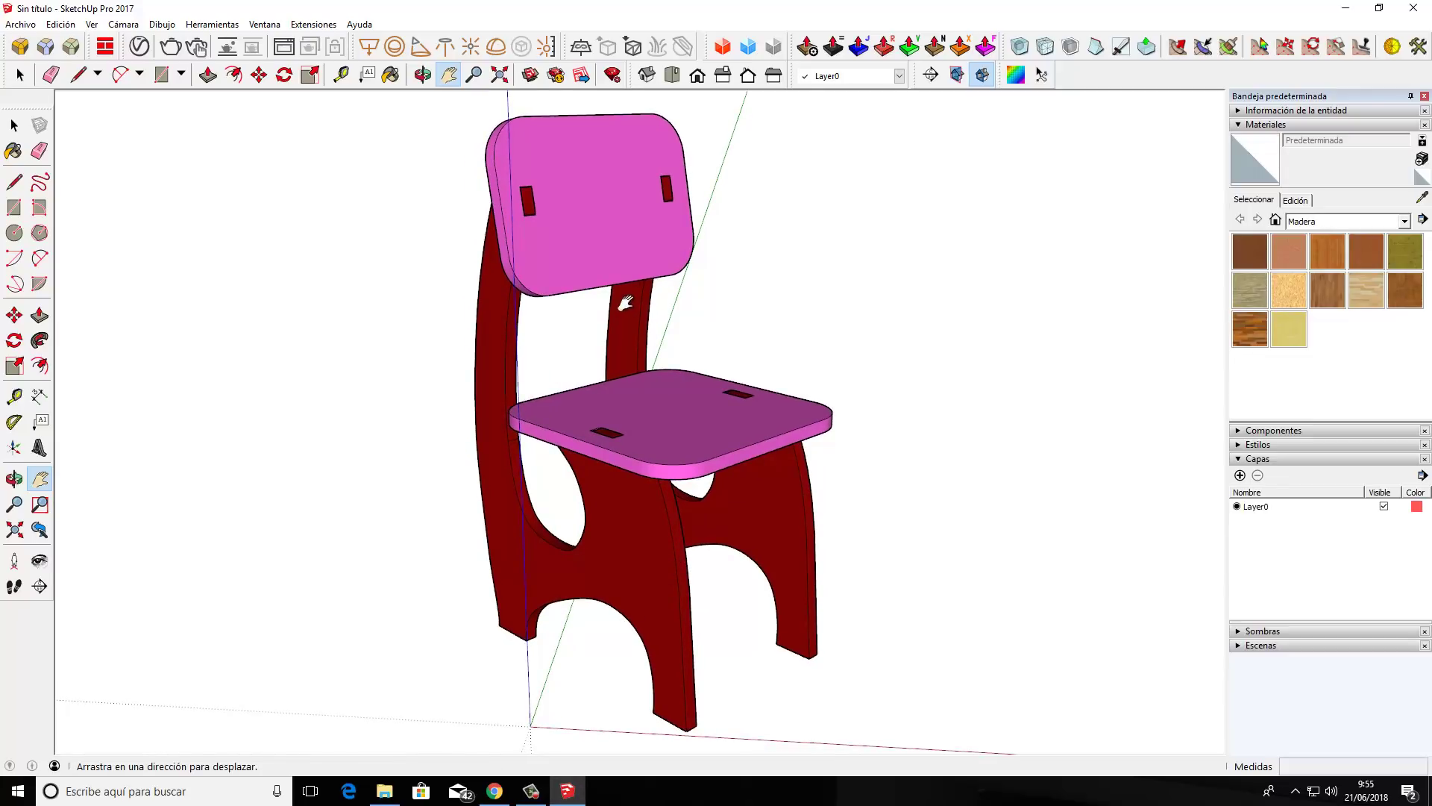
pyautogui.scroll(-3, 625, 302)
pyautogui.scroll(-1, 630, 312)
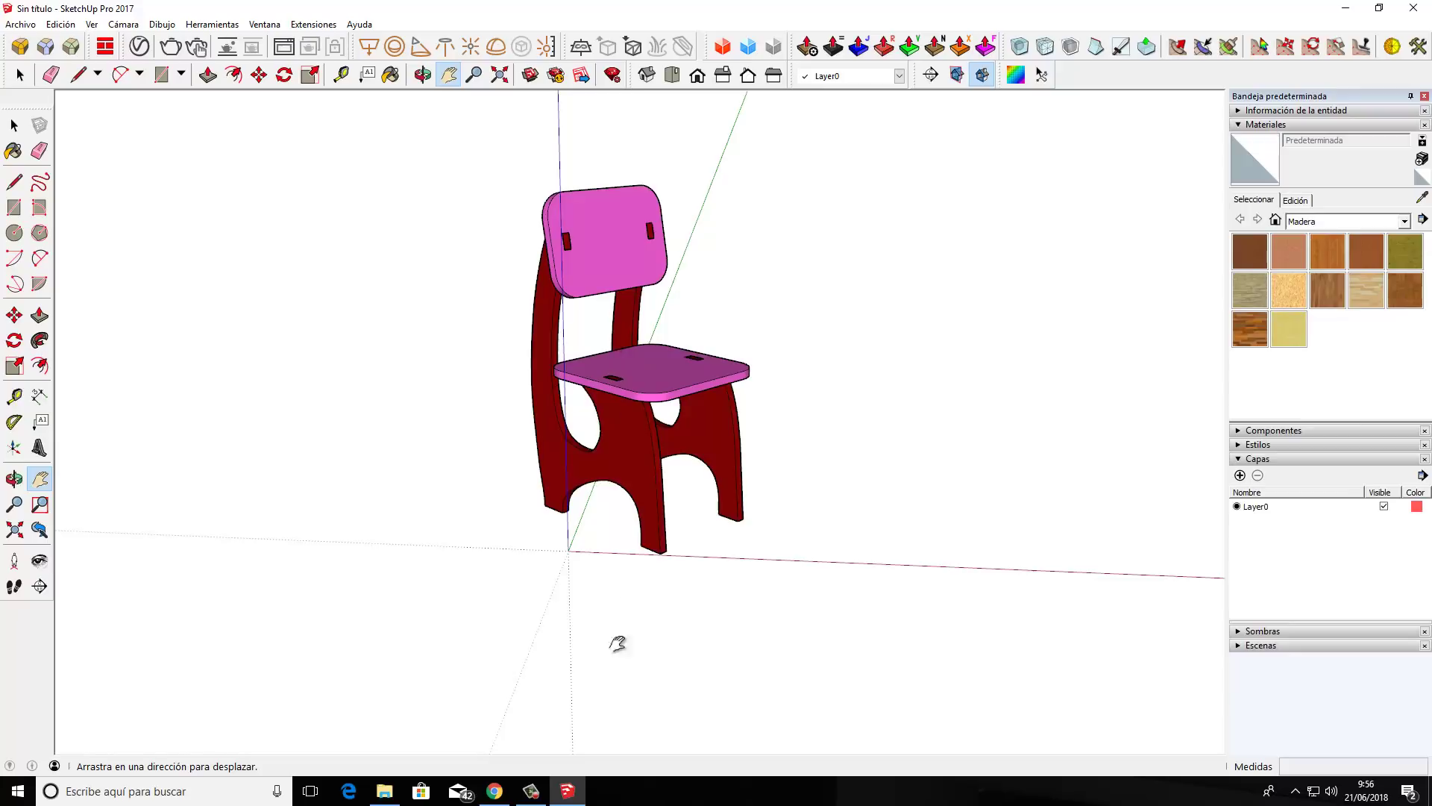
pyautogui.press('space')
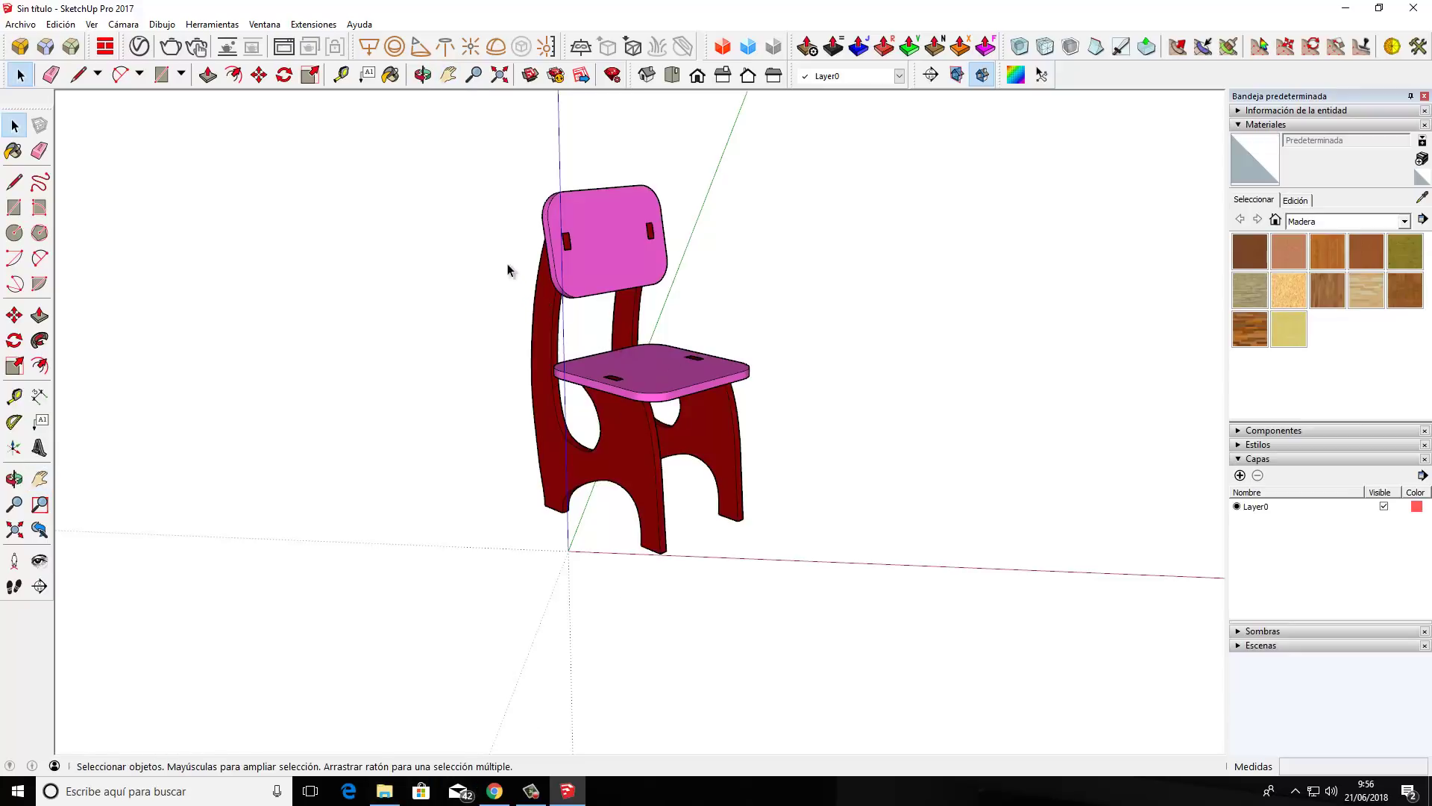
pyautogui.moveTo(418, 154); pyautogui.dragTo(758, 689)
pyautogui.press('Delete')
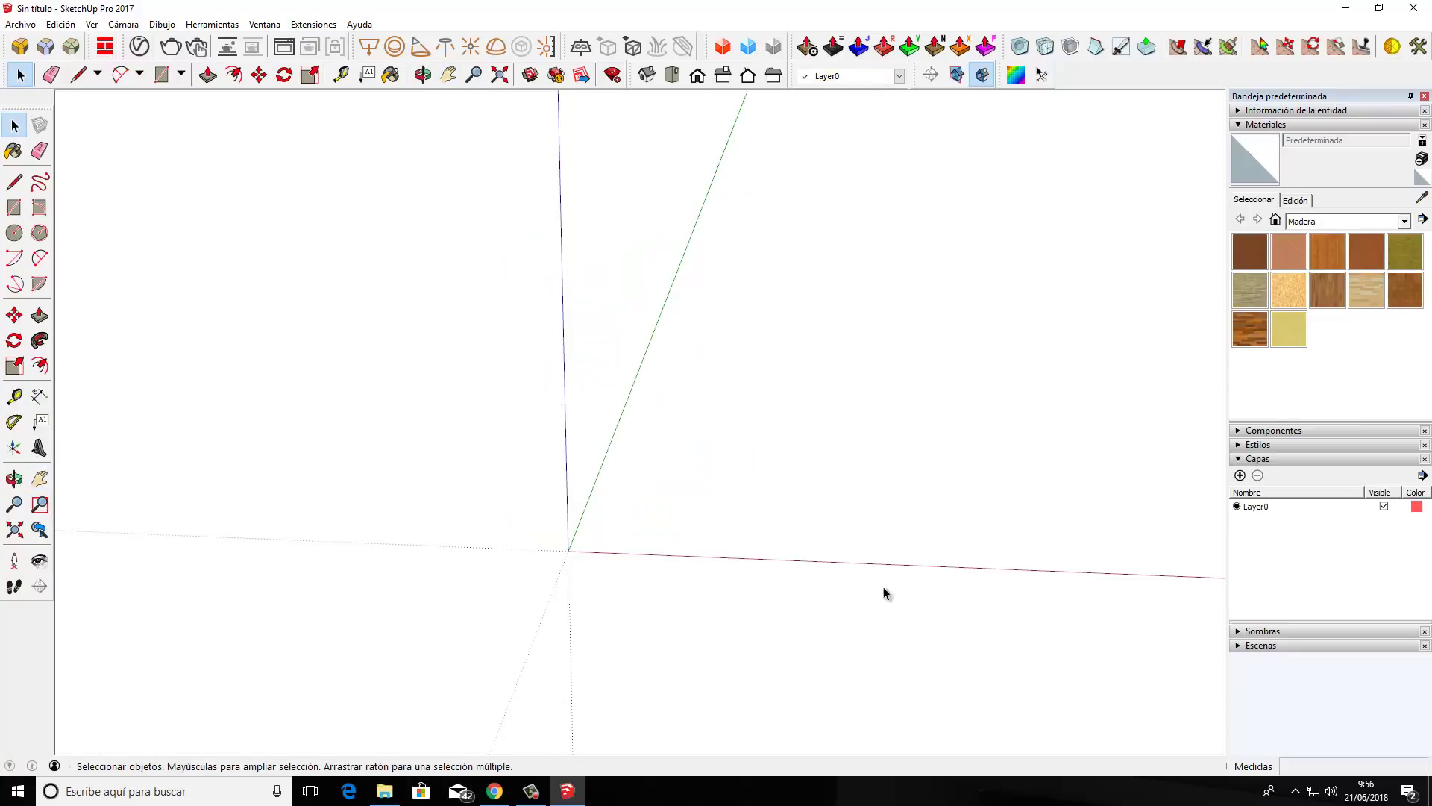
pyautogui.click(495, 790)
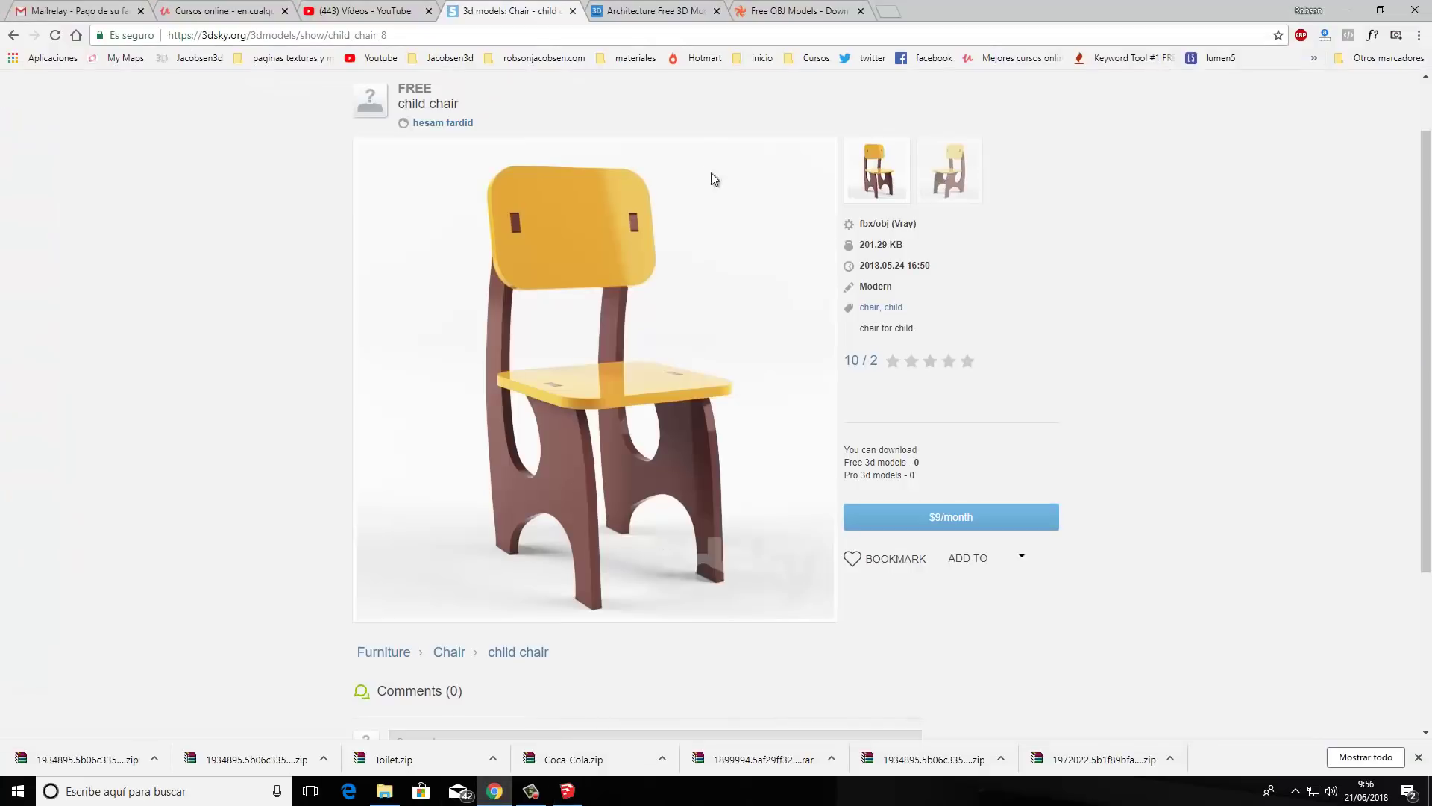
# - Open Free3D's Toilet-Lavatory-Loo model and save 29dd6v6kpp7k-Toilet.zip into Modelos
pyautogui.click(680, 12)
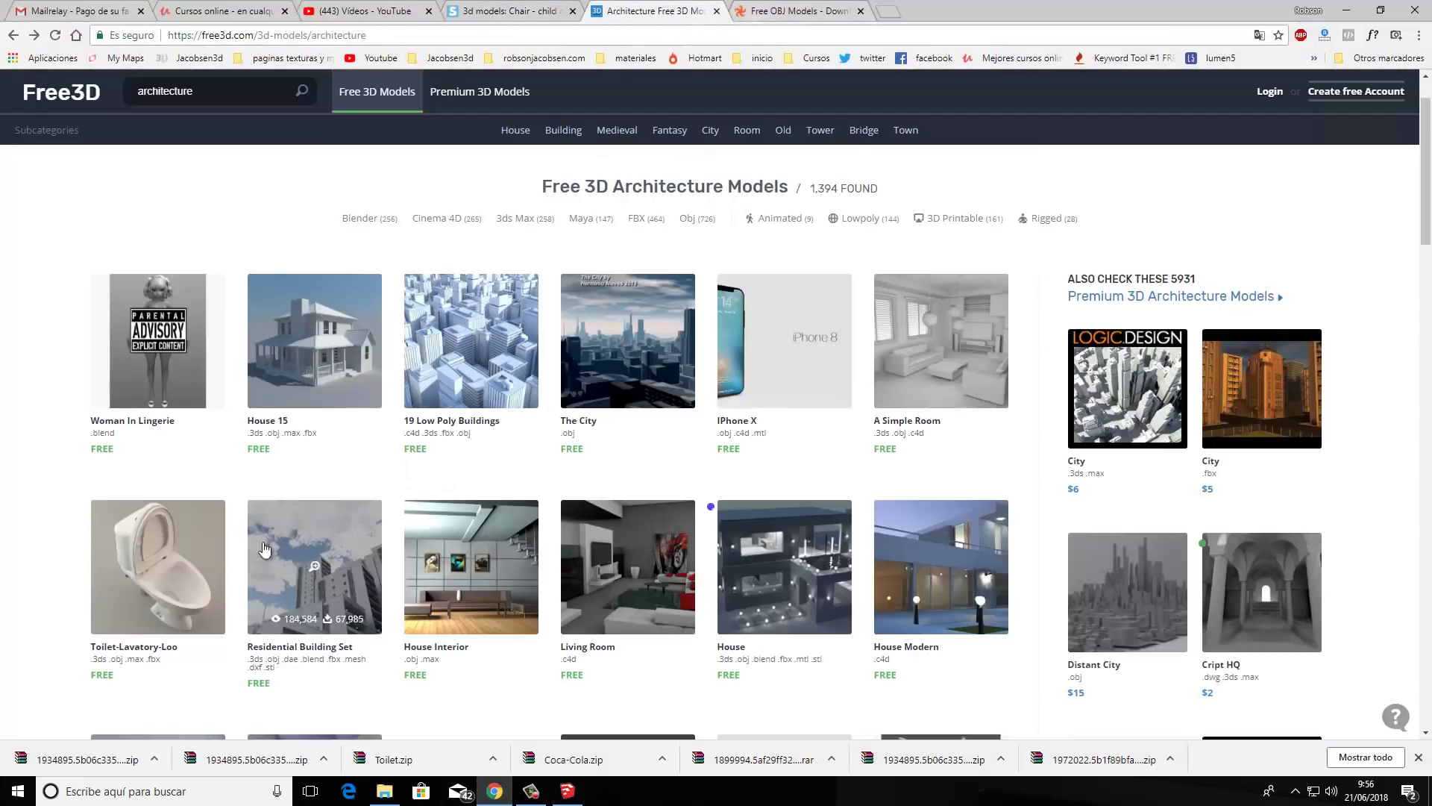
pyautogui.moveTo(158, 567)
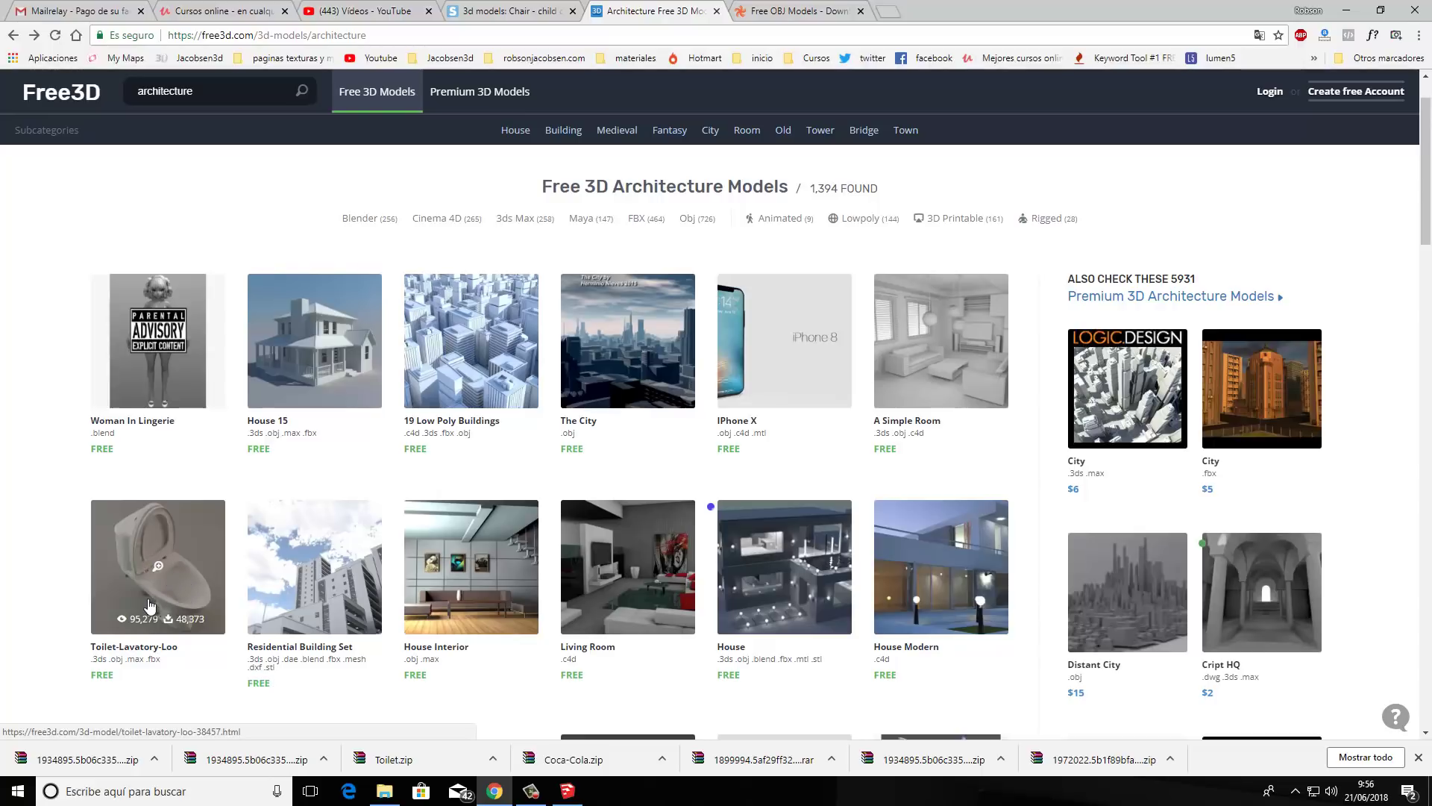
pyautogui.click(149, 605)
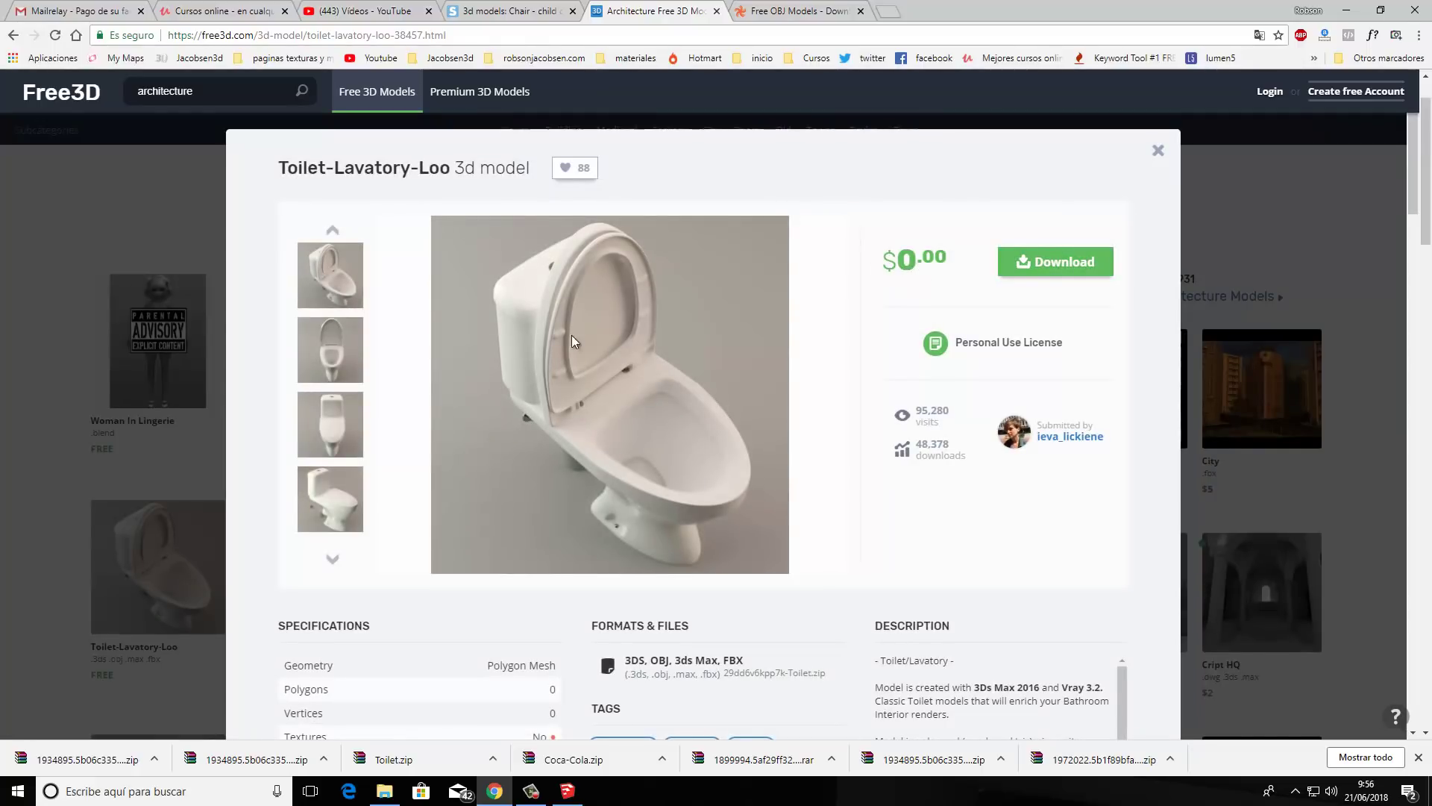
pyautogui.scroll(-2, 722, 514)
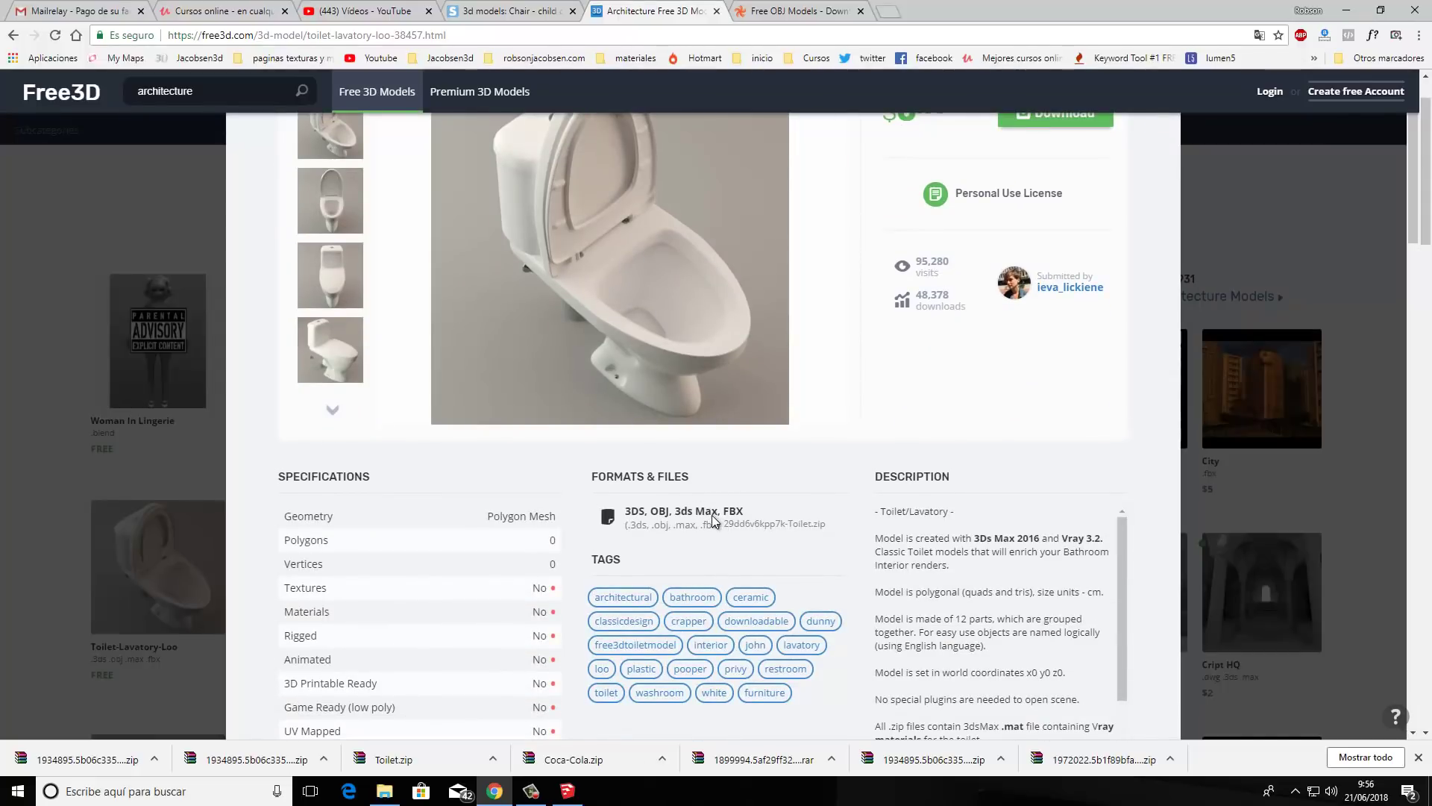
pyautogui.scroll(2, 969, 486)
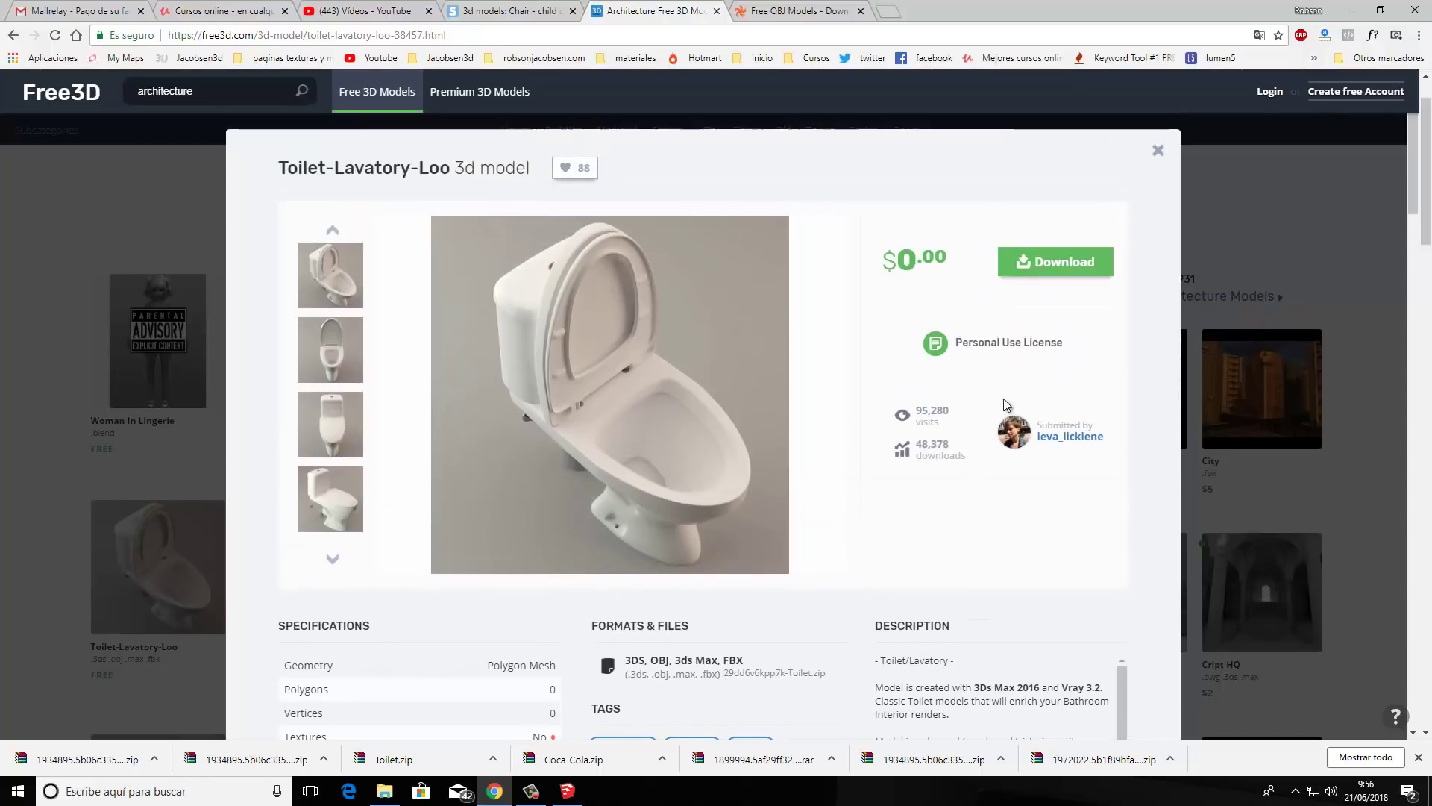
pyautogui.click(1062, 270)
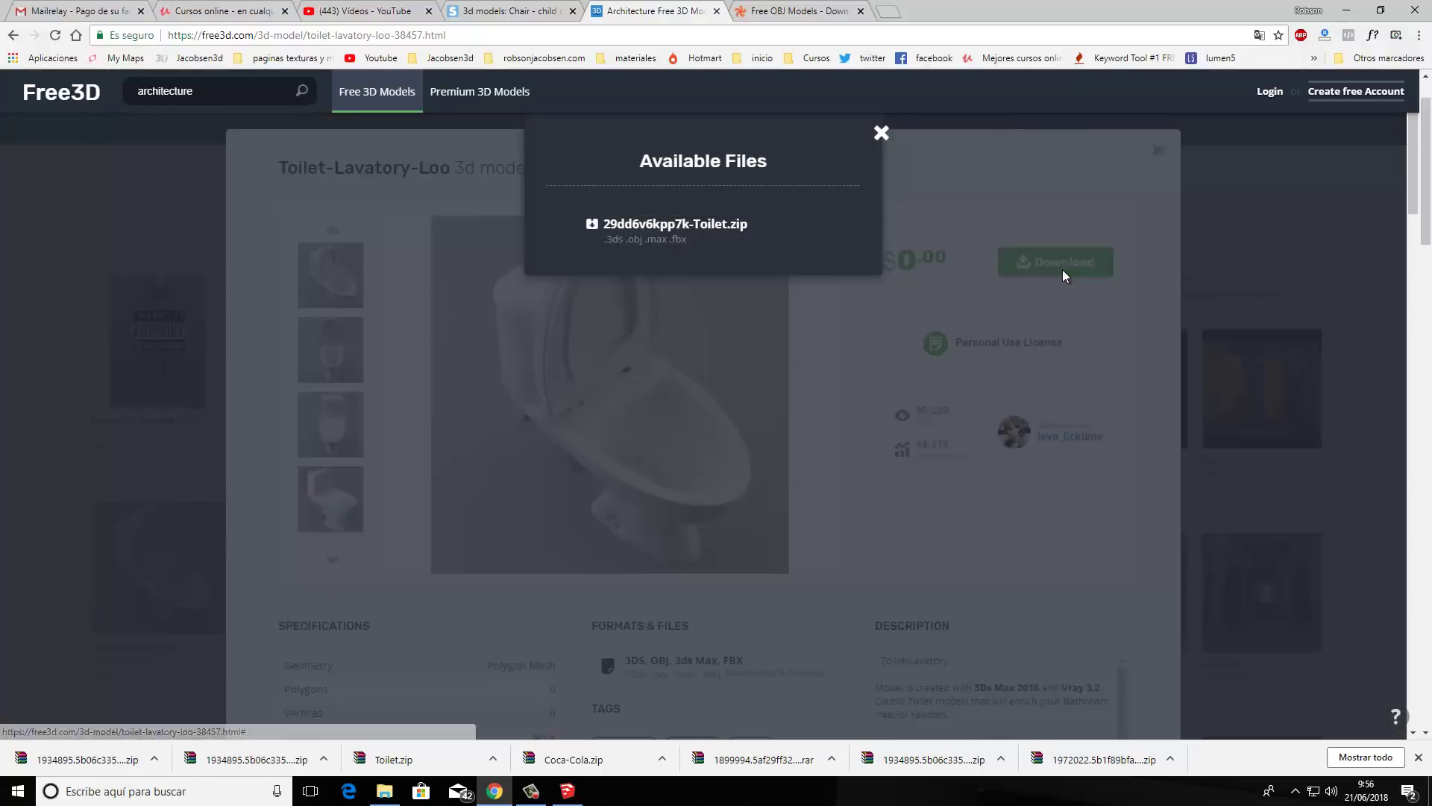
pyautogui.click(674, 235)
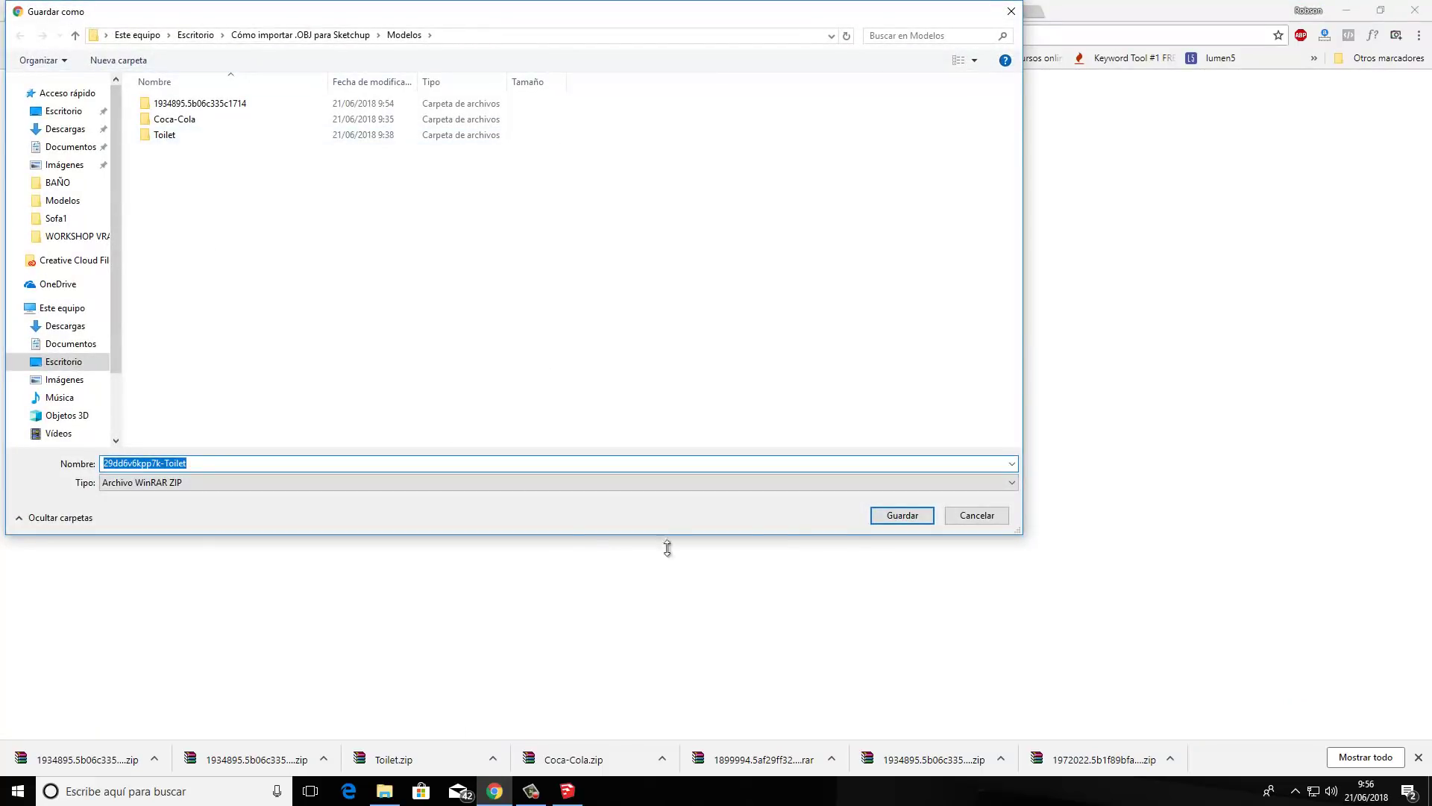
pyautogui.click(903, 515)
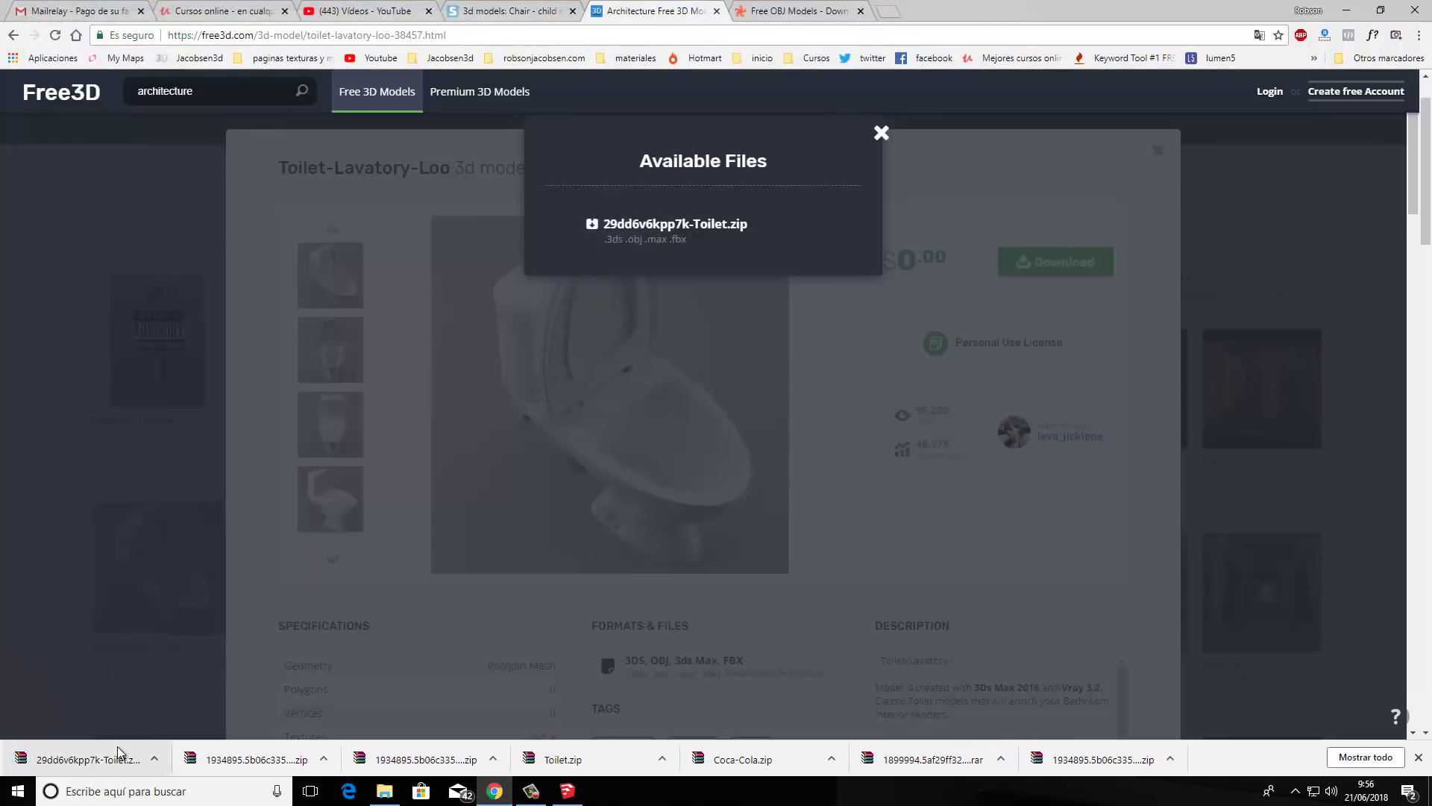
# - Extract the toilet zip here in Modelos with Extraer aquí, cancel a stray rename, and return to SketchUp
pyautogui.click(155, 758)
pyautogui.click(177, 713)
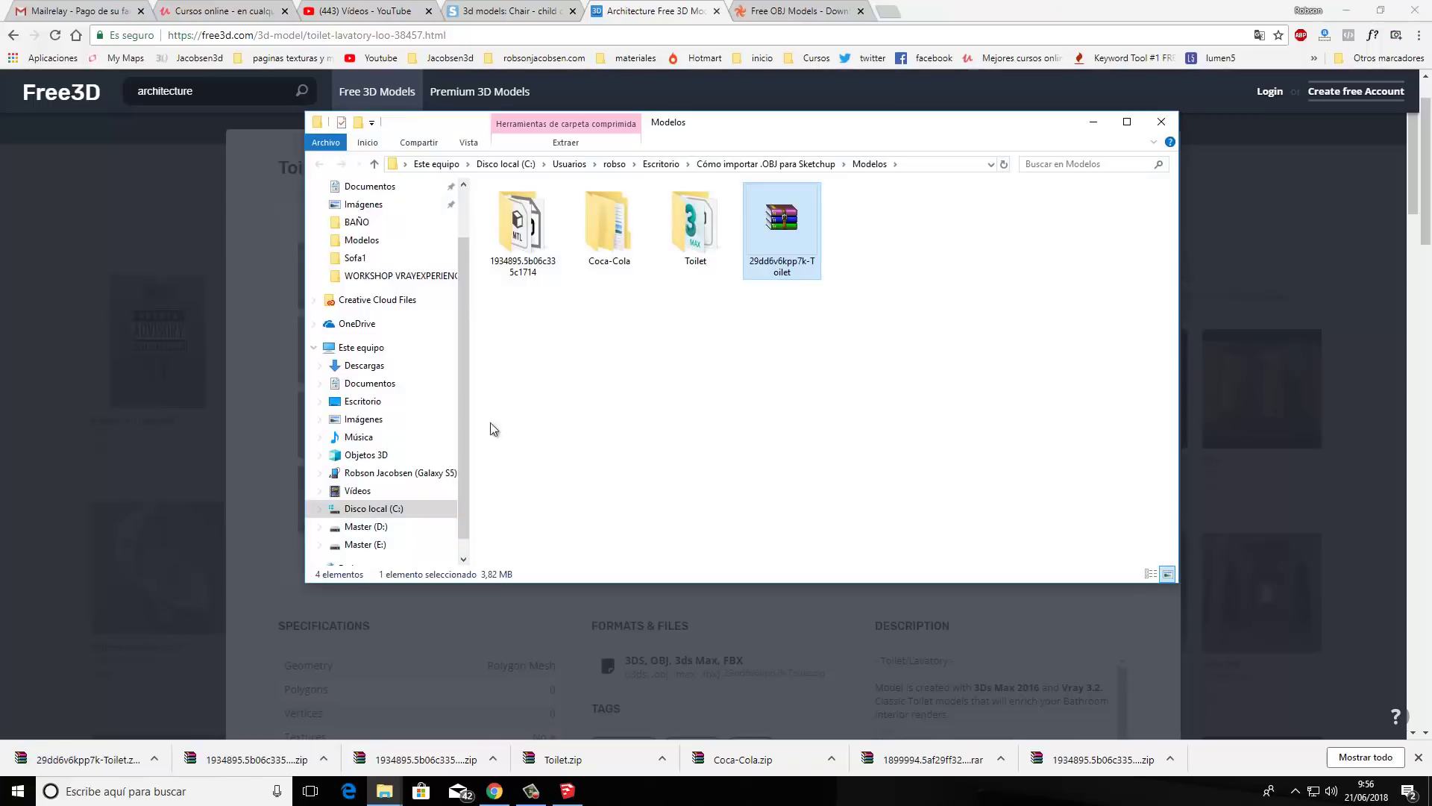
pyautogui.rightClick(764, 235)
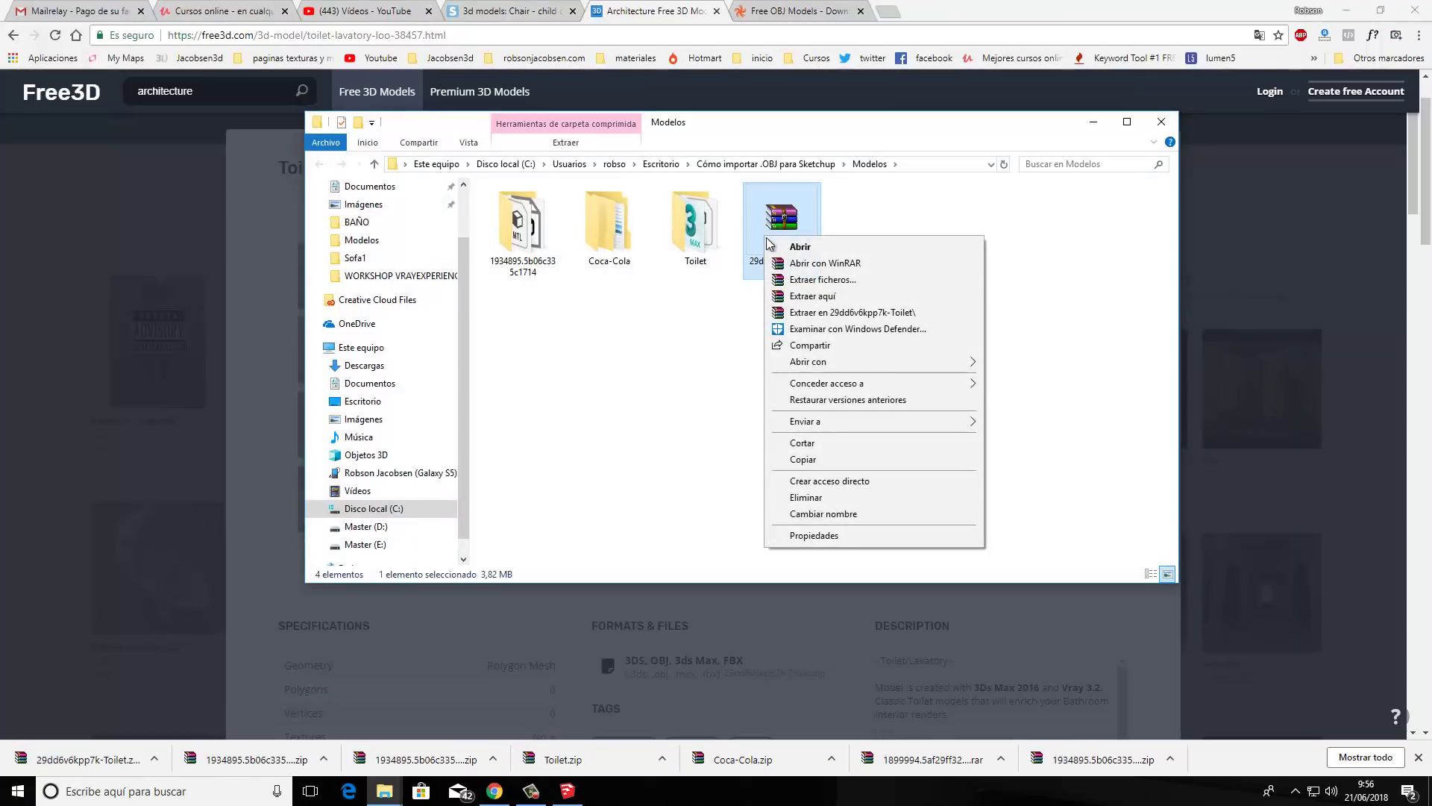
pyautogui.click(797, 296)
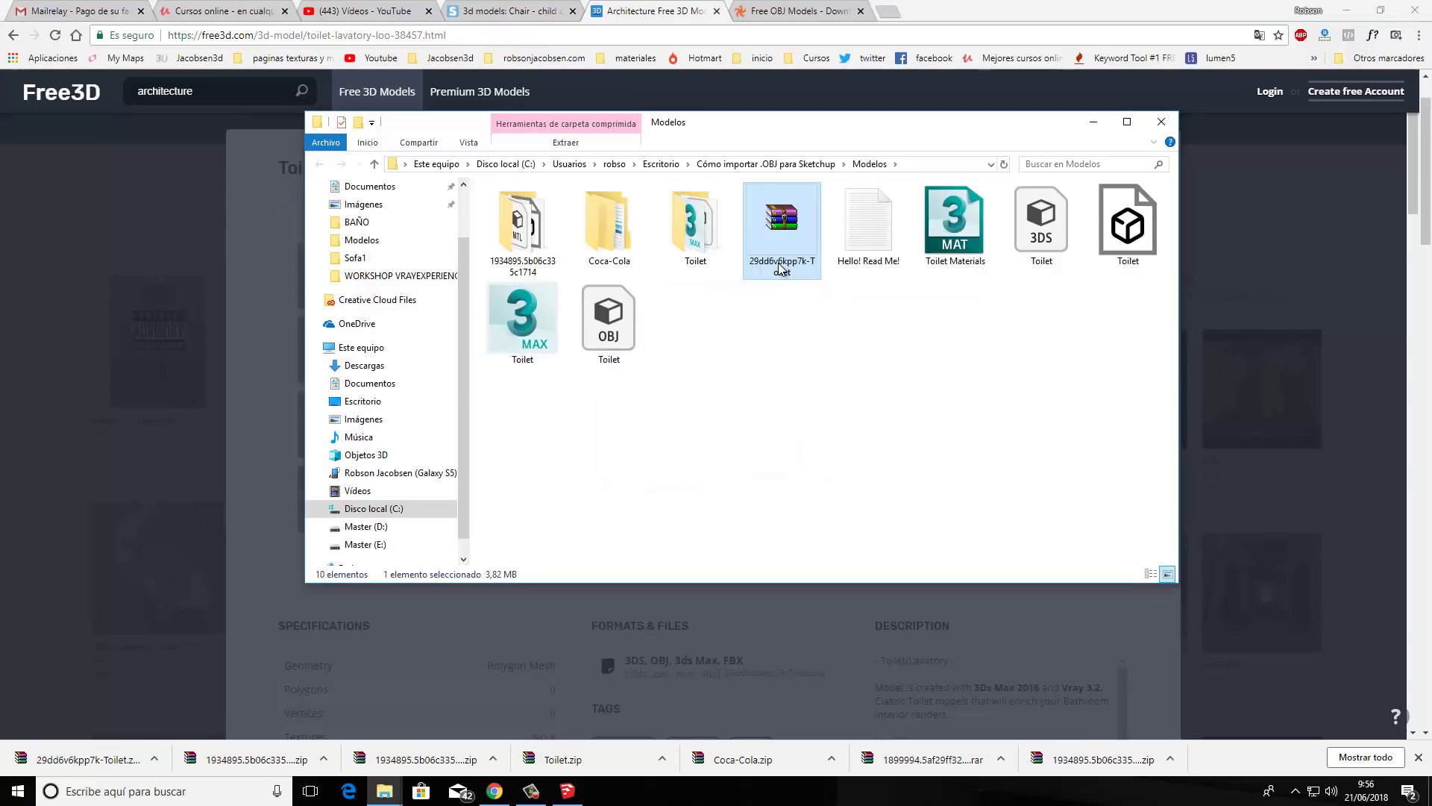
pyautogui.click(780, 263)
pyautogui.press('BackSpace')
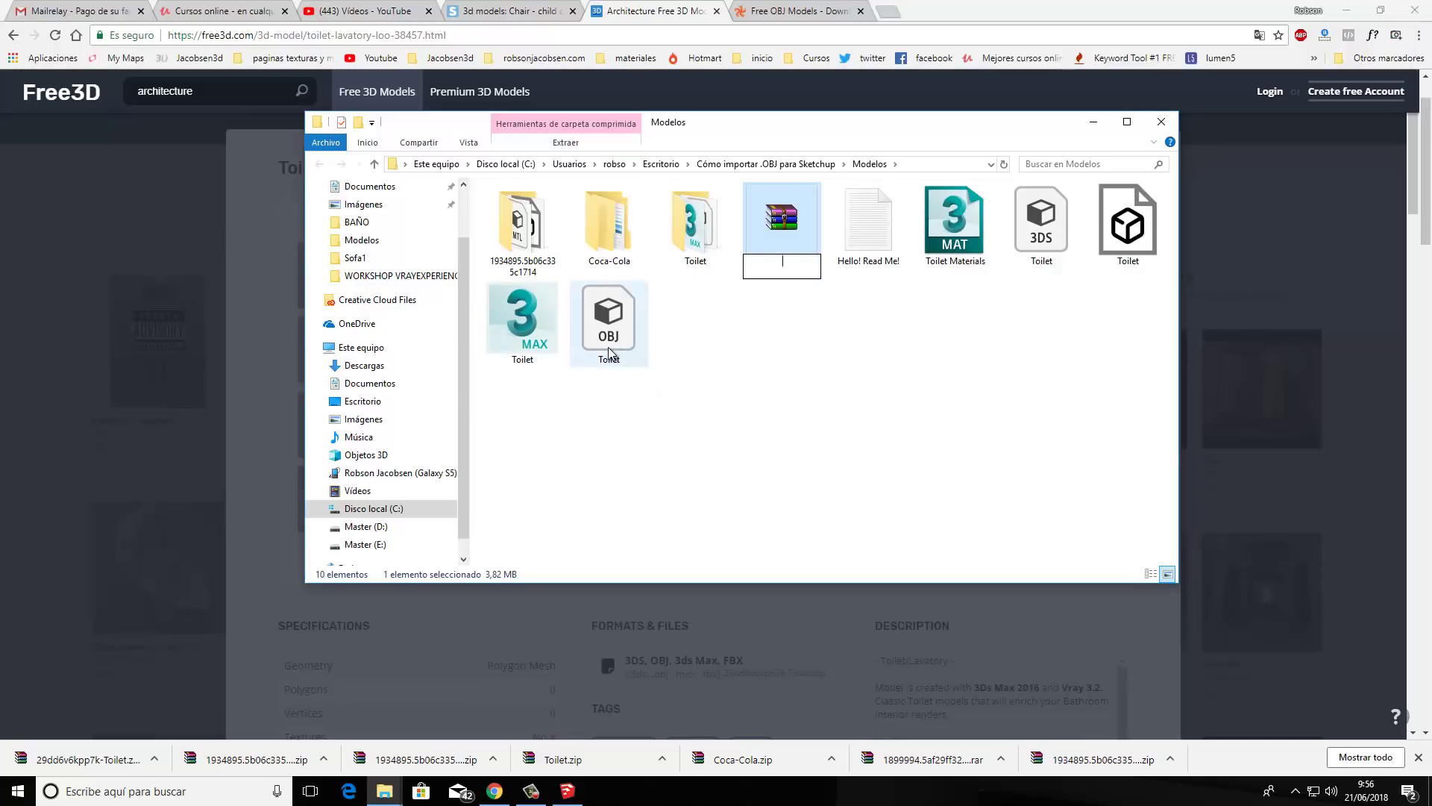
pyautogui.click(610, 362)
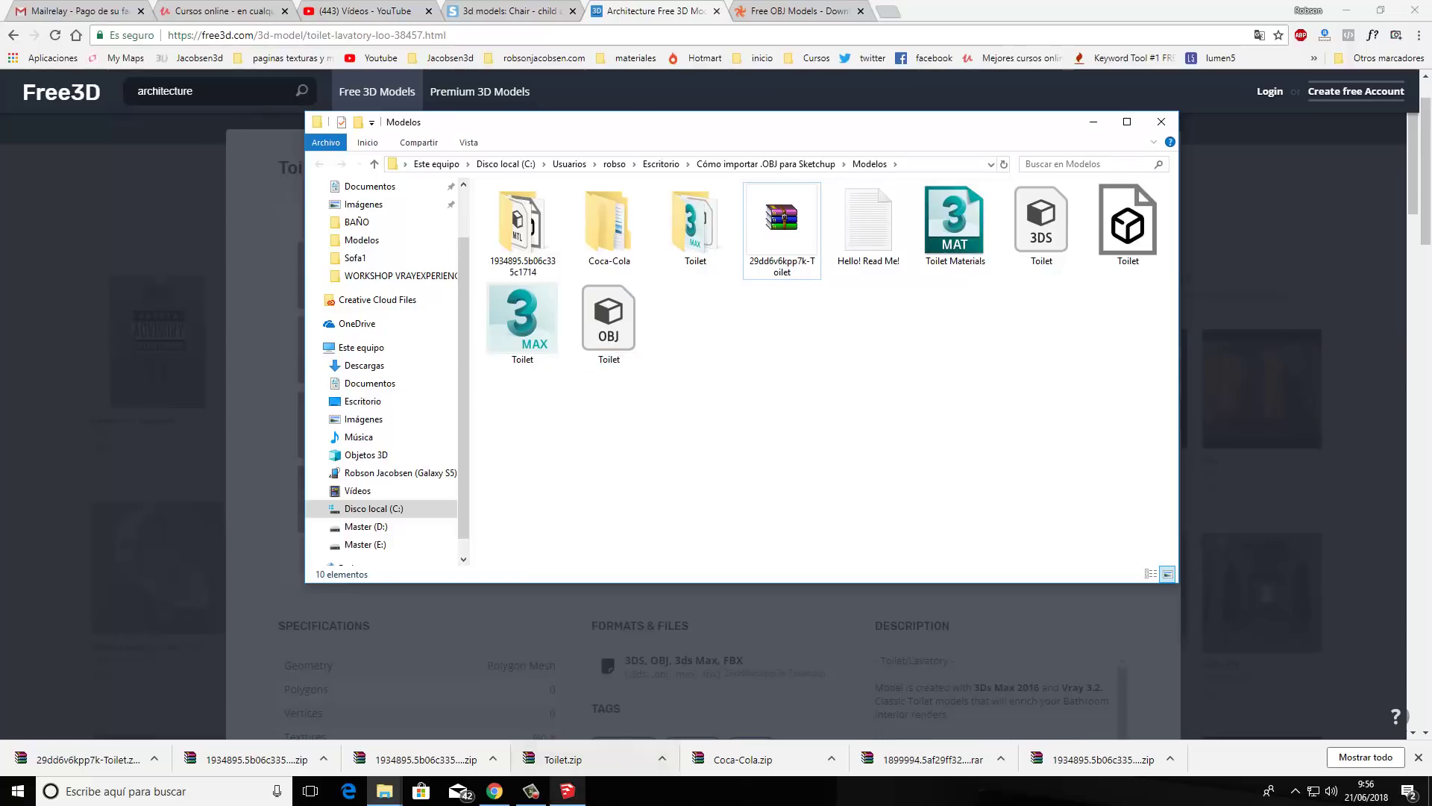
pyautogui.click(567, 791)
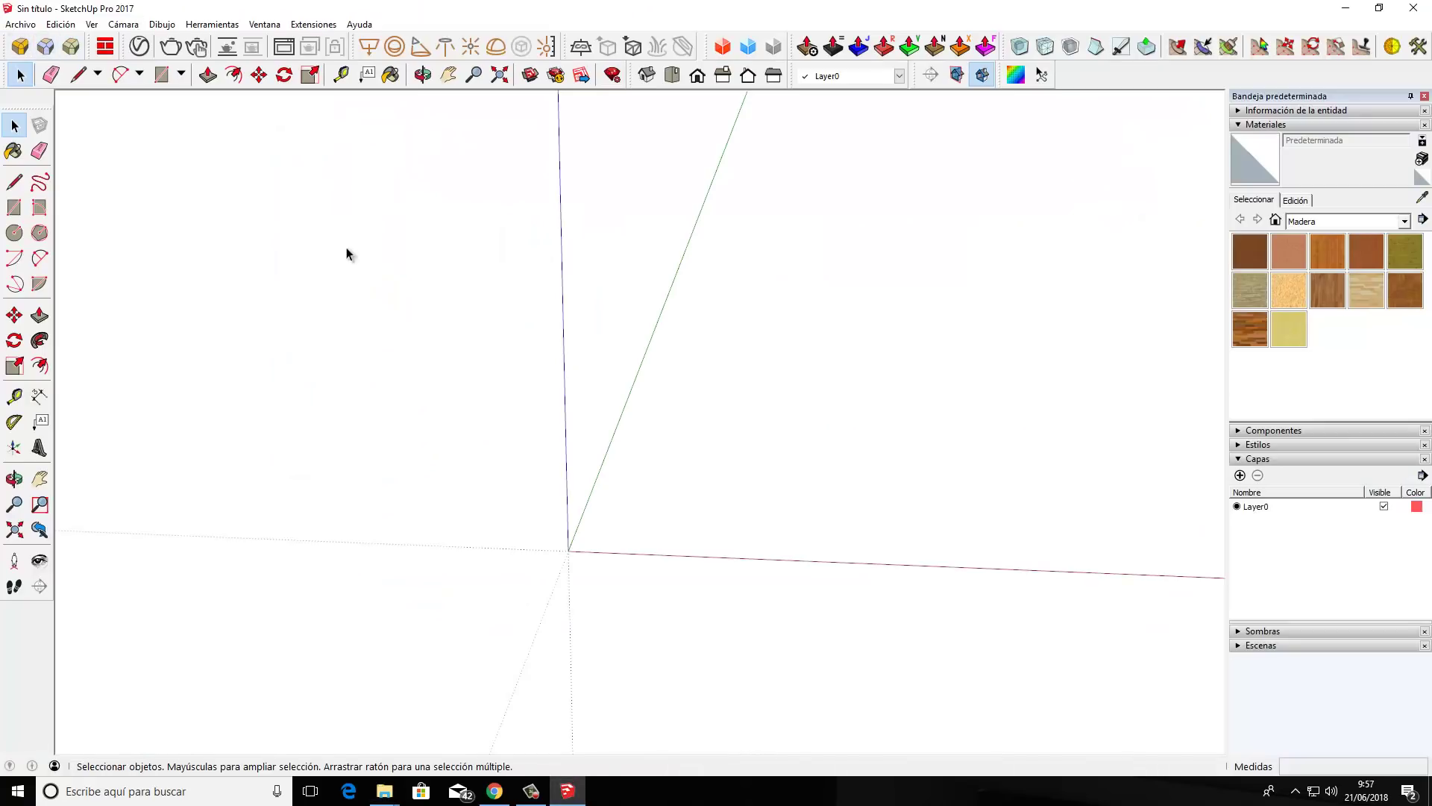
# - Import the Toilet file from Modelos as OBJ Files - QuadFace Tools (*.obj)
pyautogui.click(20, 23)
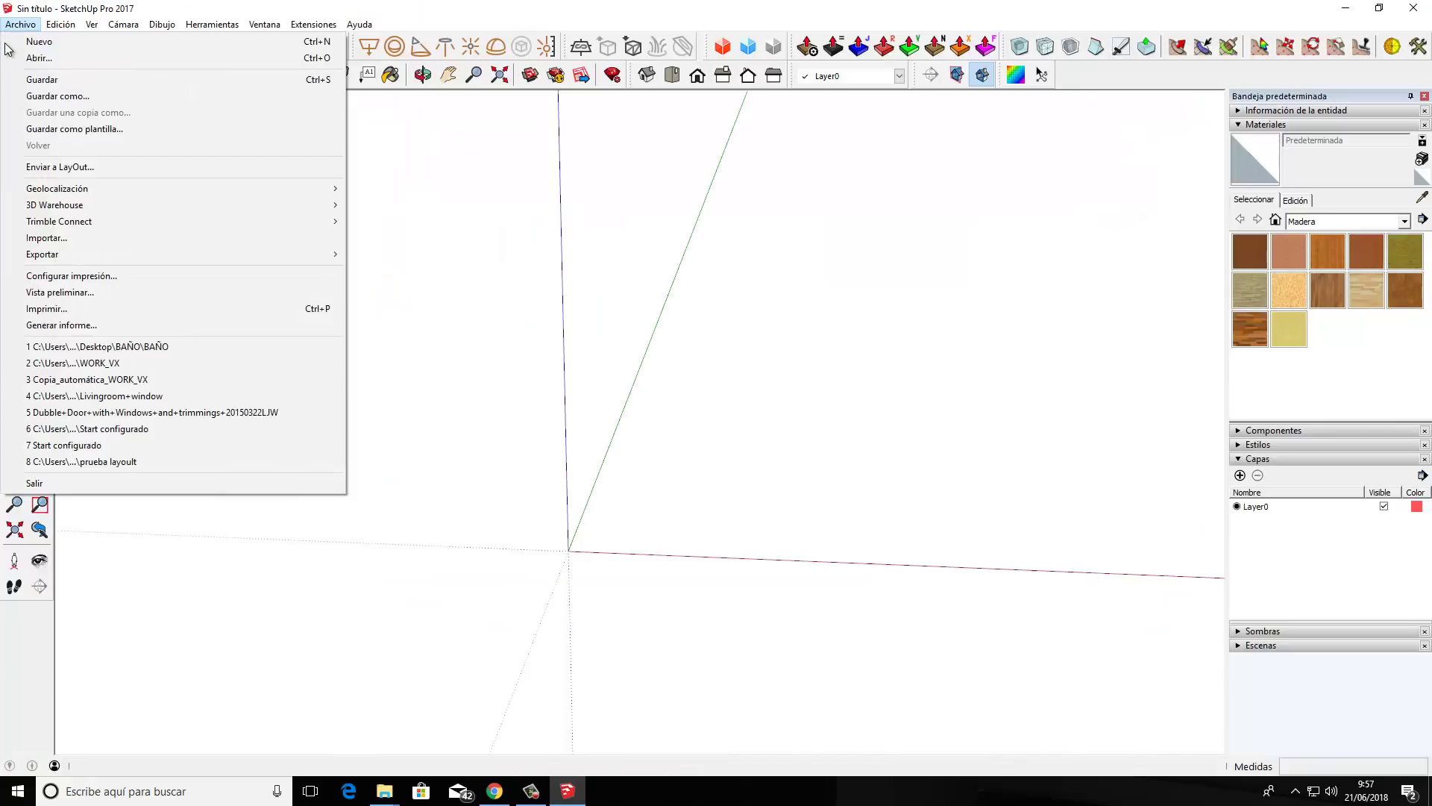
pyautogui.click(62, 237)
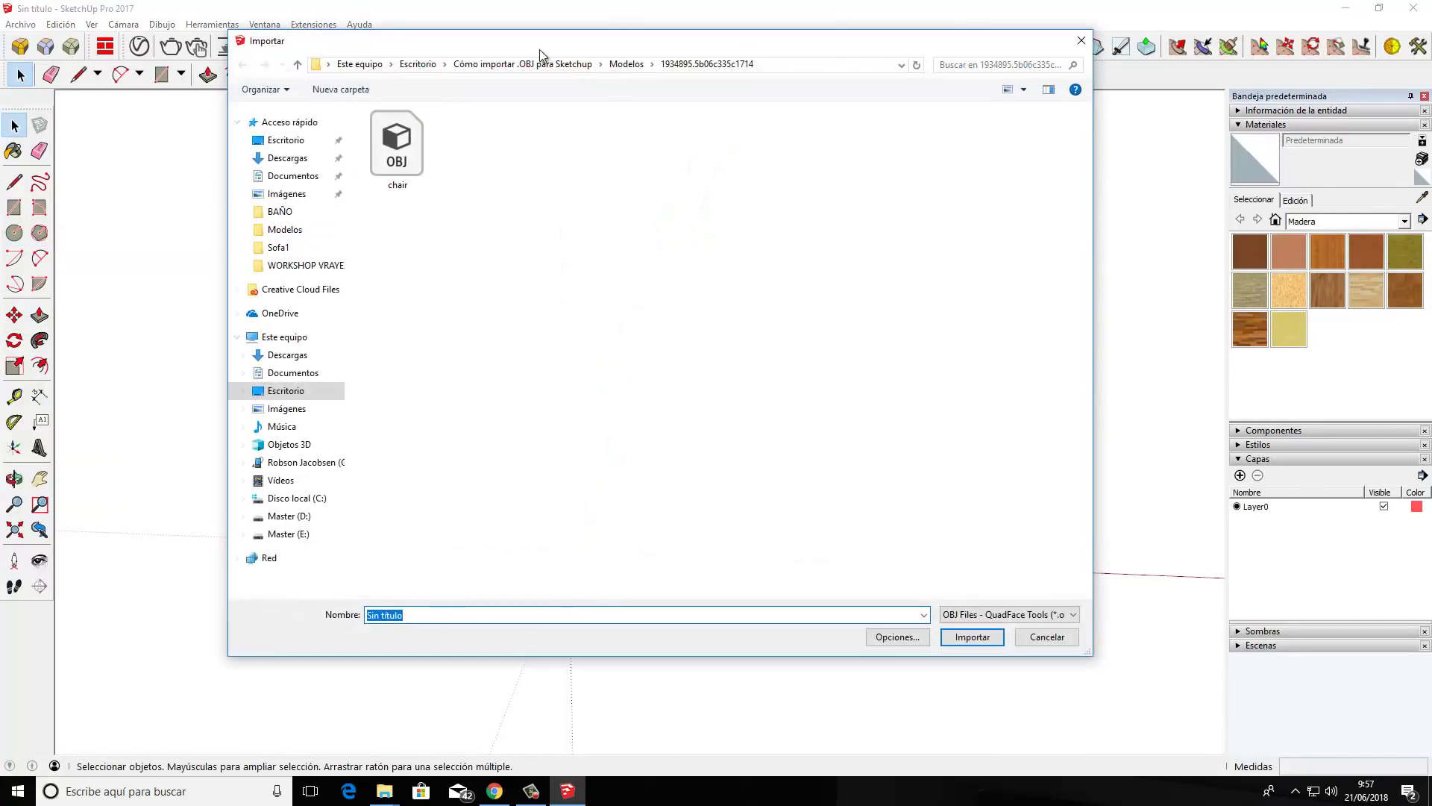
pyautogui.click(624, 64)
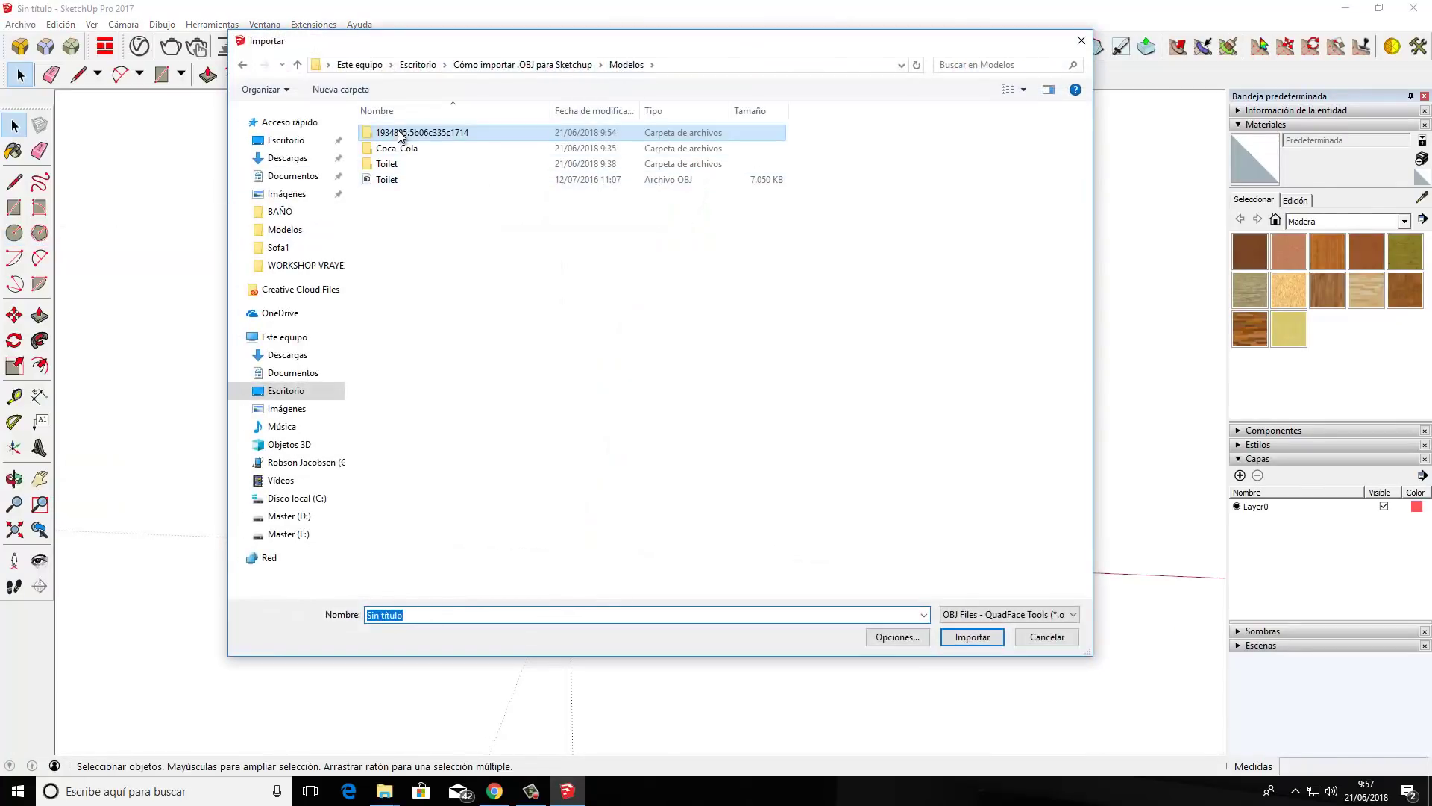
pyautogui.click(385, 181)
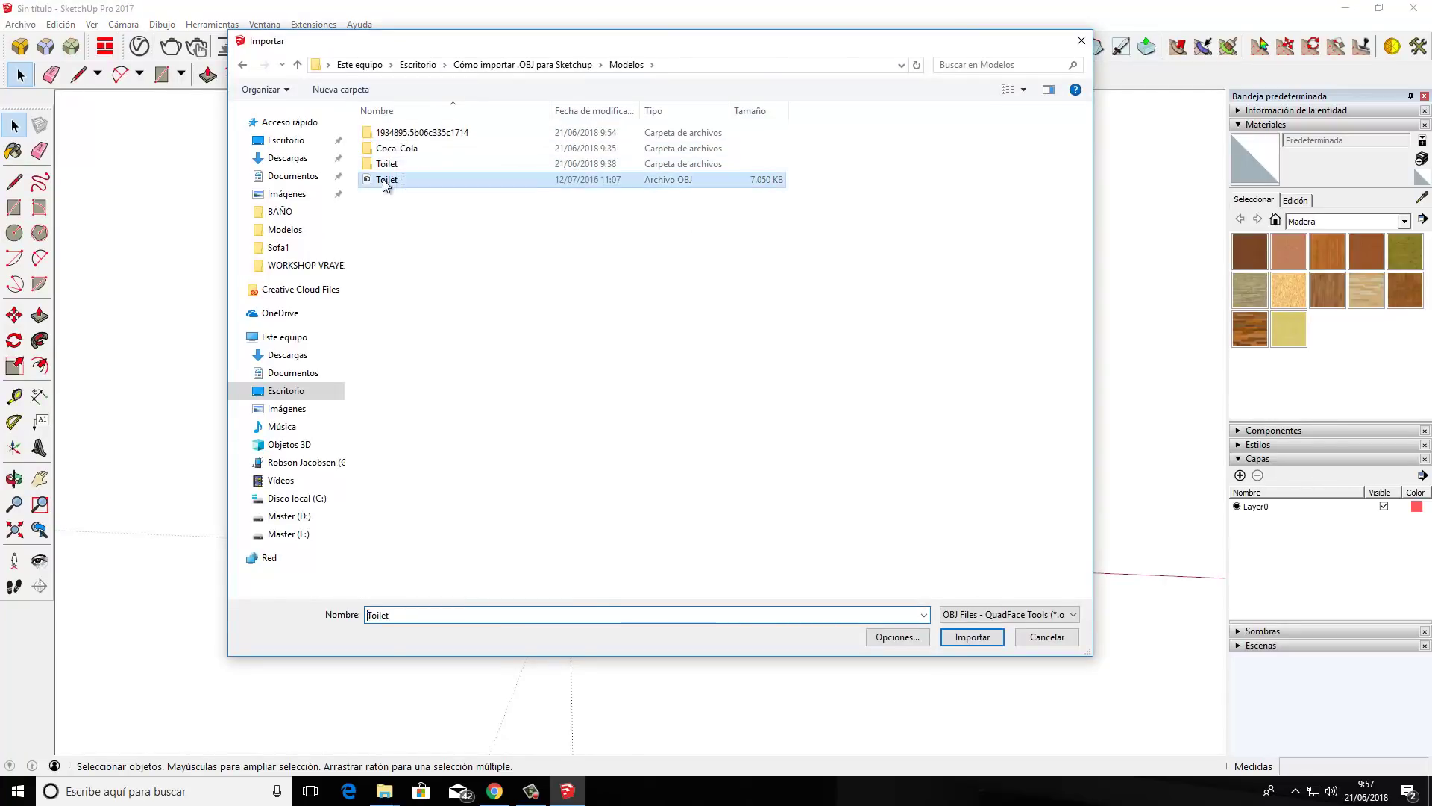
pyautogui.click(980, 620)
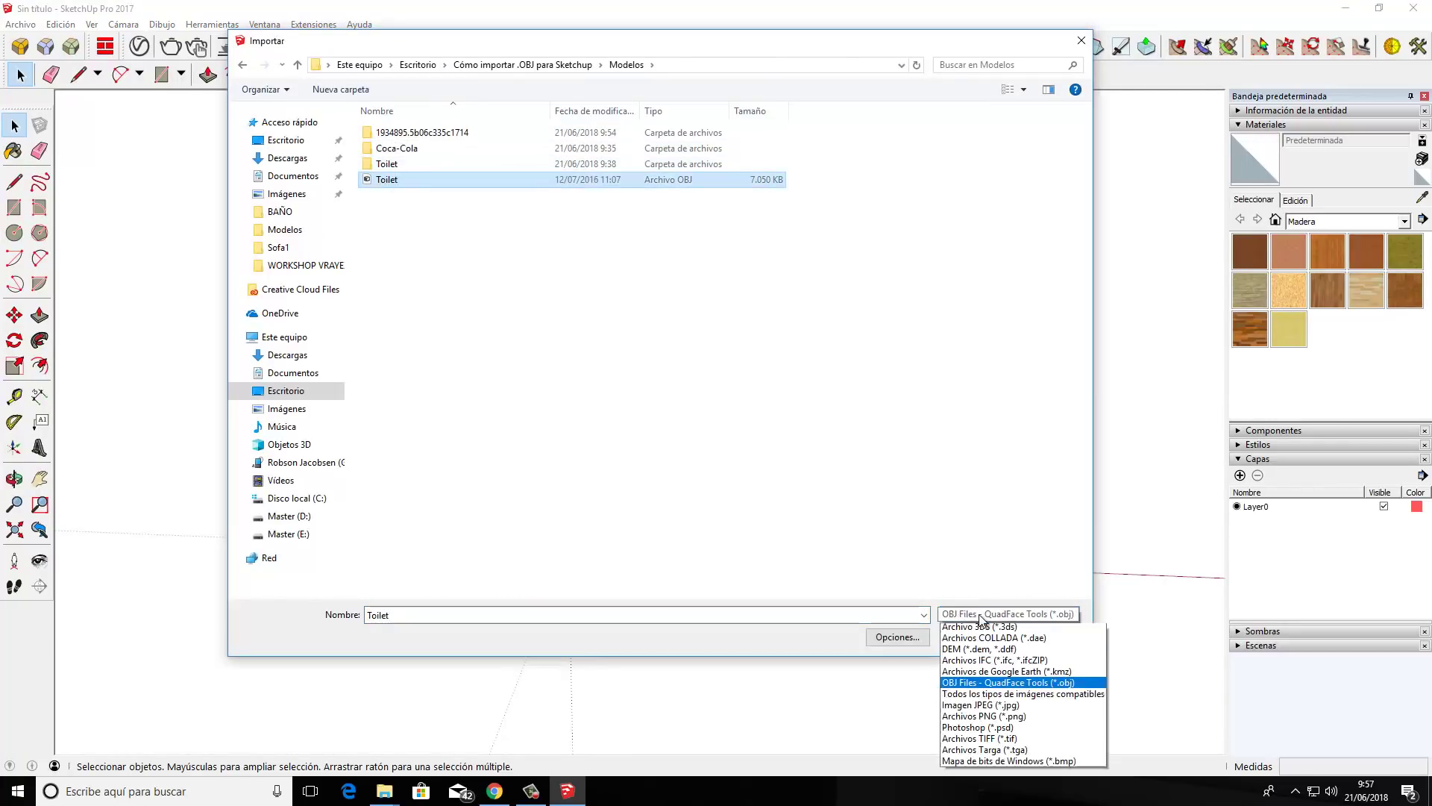
pyautogui.click(964, 643)
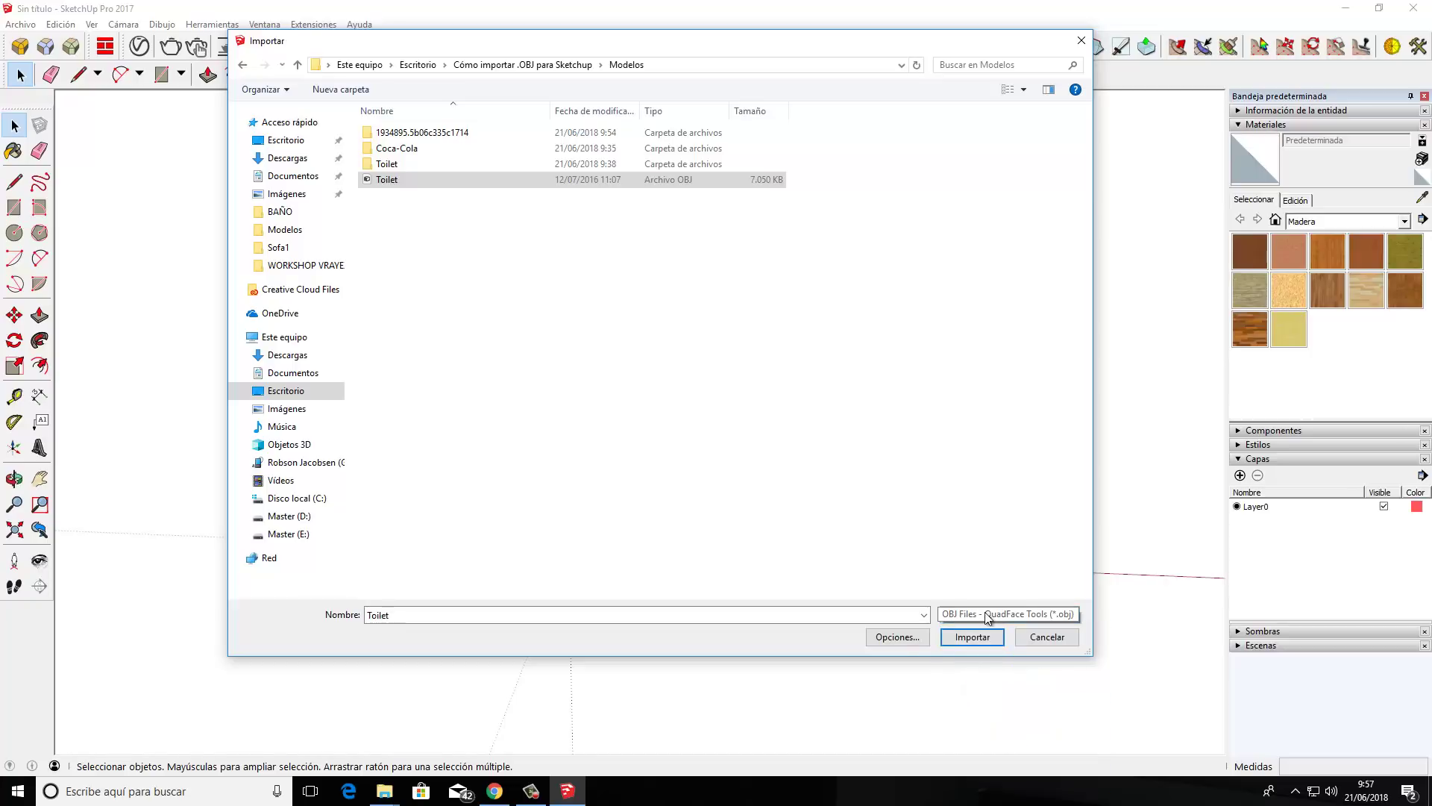
pyautogui.click(976, 639)
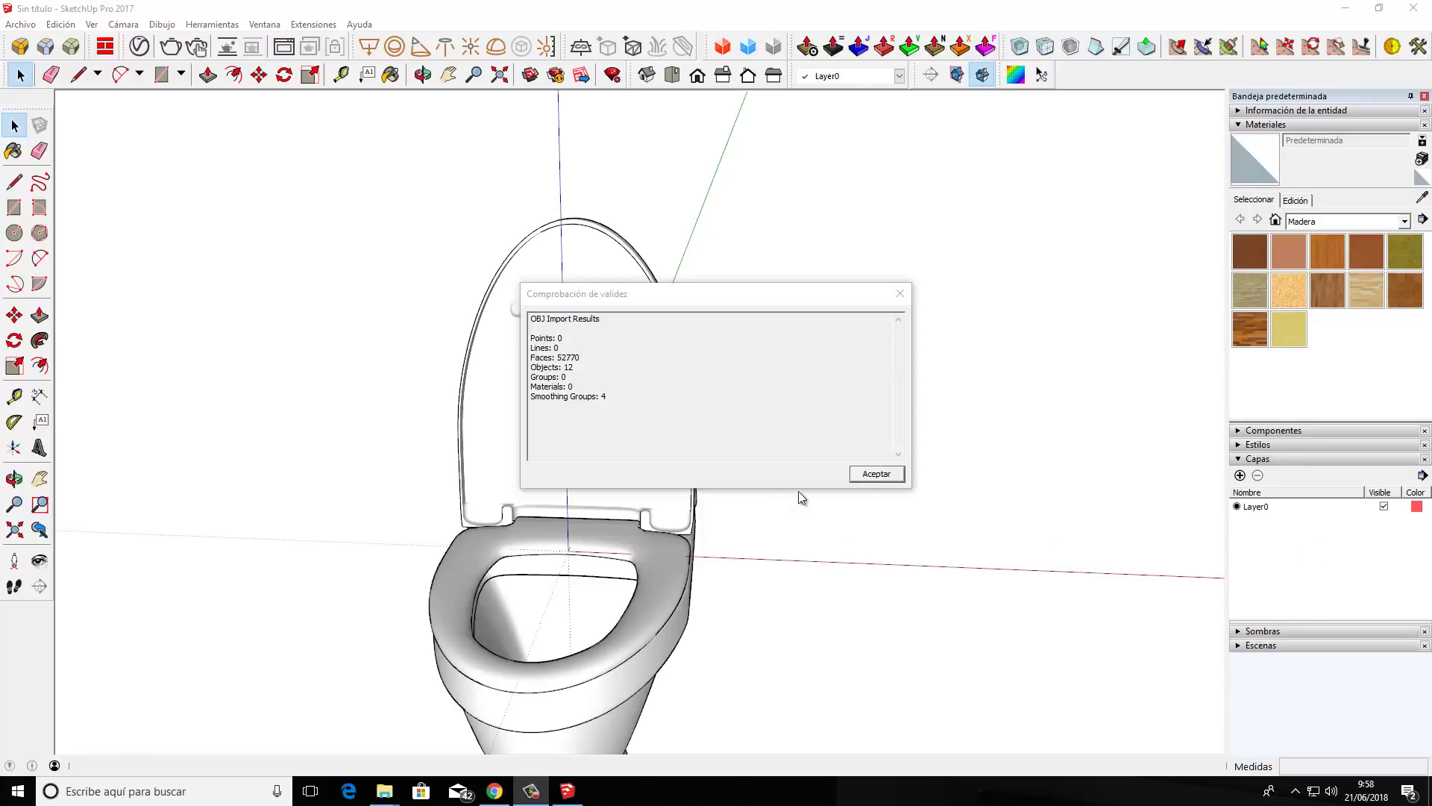
# - Dismiss the import report and view the toilet from front and three-quarter angles
pyautogui.click(878, 474)
pyautogui.scroll(-3, 529, 507)
pyautogui.moveTo(543, 592)
pyautogui.mouseDown(button='middle')
pyautogui.moveTo(540, 612)
pyautogui.moveTo(866, 527)
pyautogui.mouseUp(button='middle')
pyautogui.scroll(3, 639, 656)
pyautogui.moveTo(639, 655)
pyautogui.mouseDown(button='middle')
pyautogui.moveTo(776, 640)
pyautogui.moveTo(642, 681)
pyautogui.moveTo(736, 502)
pyautogui.moveTo(662, 615)
pyautogui.moveTo(766, 647)
pyautogui.mouseUp(button='middle')
pyautogui.scroll(-3, 743, 638)
pyautogui.scroll(2, 737, 482)
pyautogui.moveTo(737, 482)
pyautogui.keyDown('shift'); pyautogui.mouseDown(button='middle')
pyautogui.moveTo(656, 663)
pyautogui.moveTo(713, 561)
pyautogui.moveTo(863, 409)
pyautogui.moveTo(700, 415)
pyautogui.moveTo(655, 512)
pyautogui.moveTo(823, 498)
pyautogui.moveTo(1044, 373)
pyautogui.mouseUp(button='middle'); pyautogui.keyUp('shift')
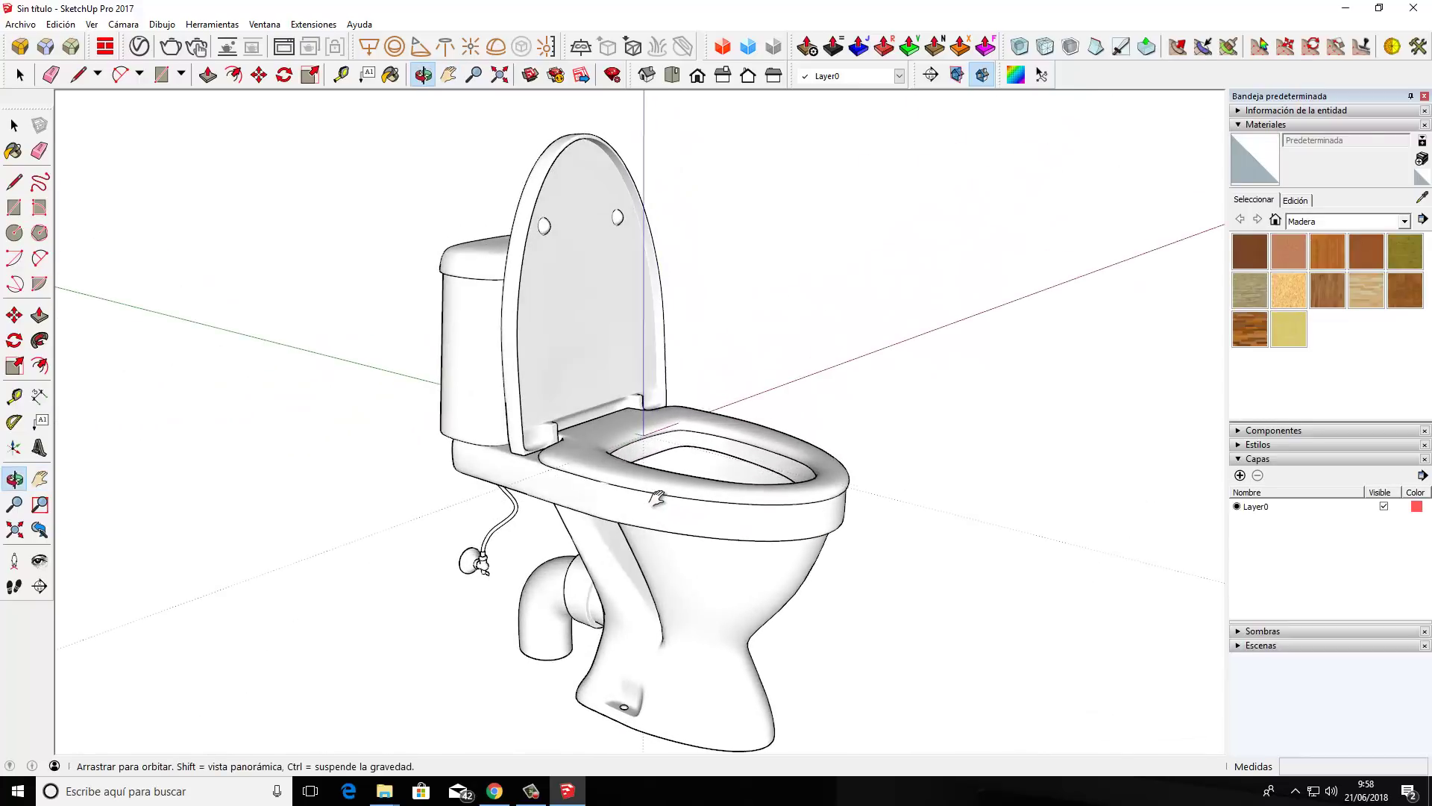
# - Set the Materials list to En el modelo and select the whole toilet
pyautogui.click(1275, 221)
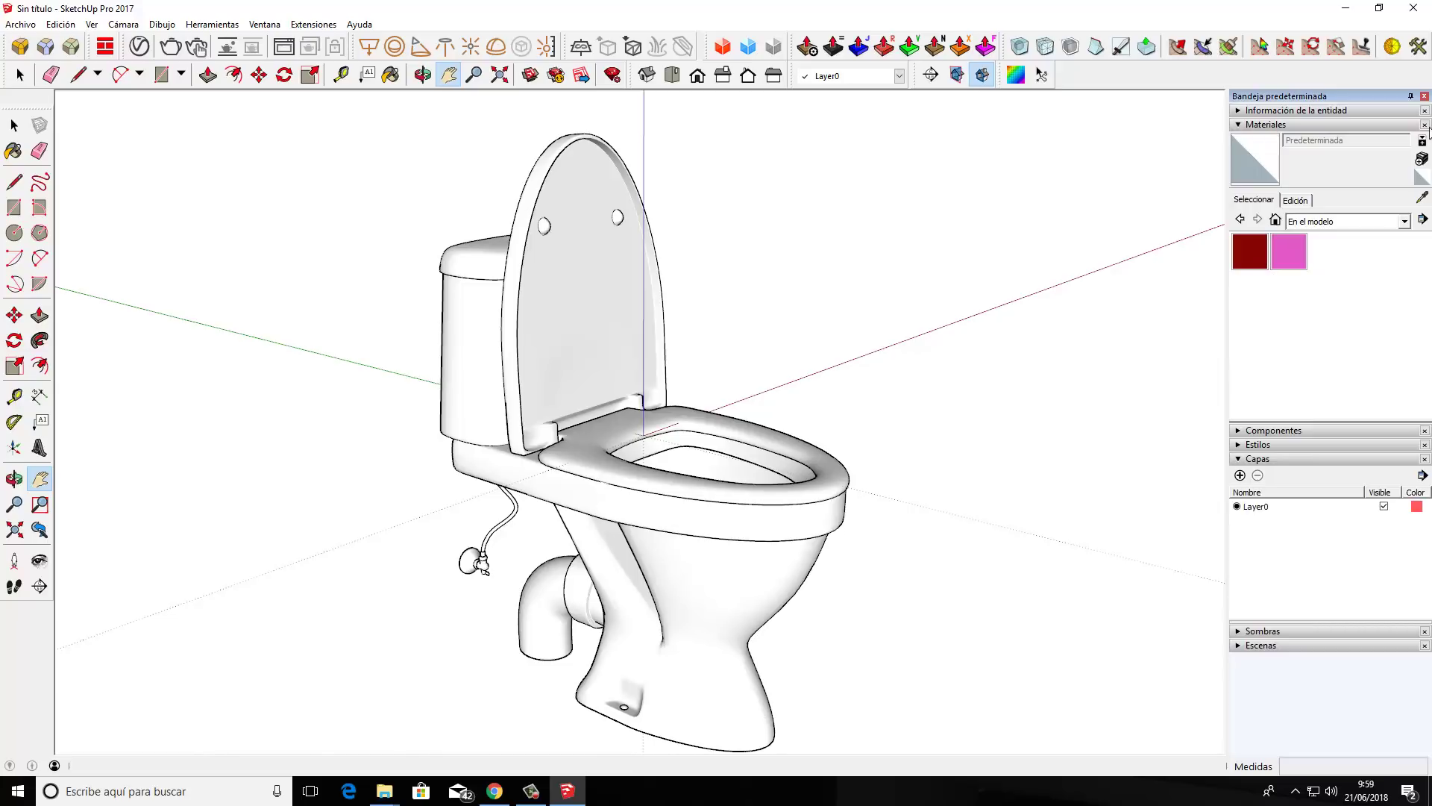
pyautogui.press('b')
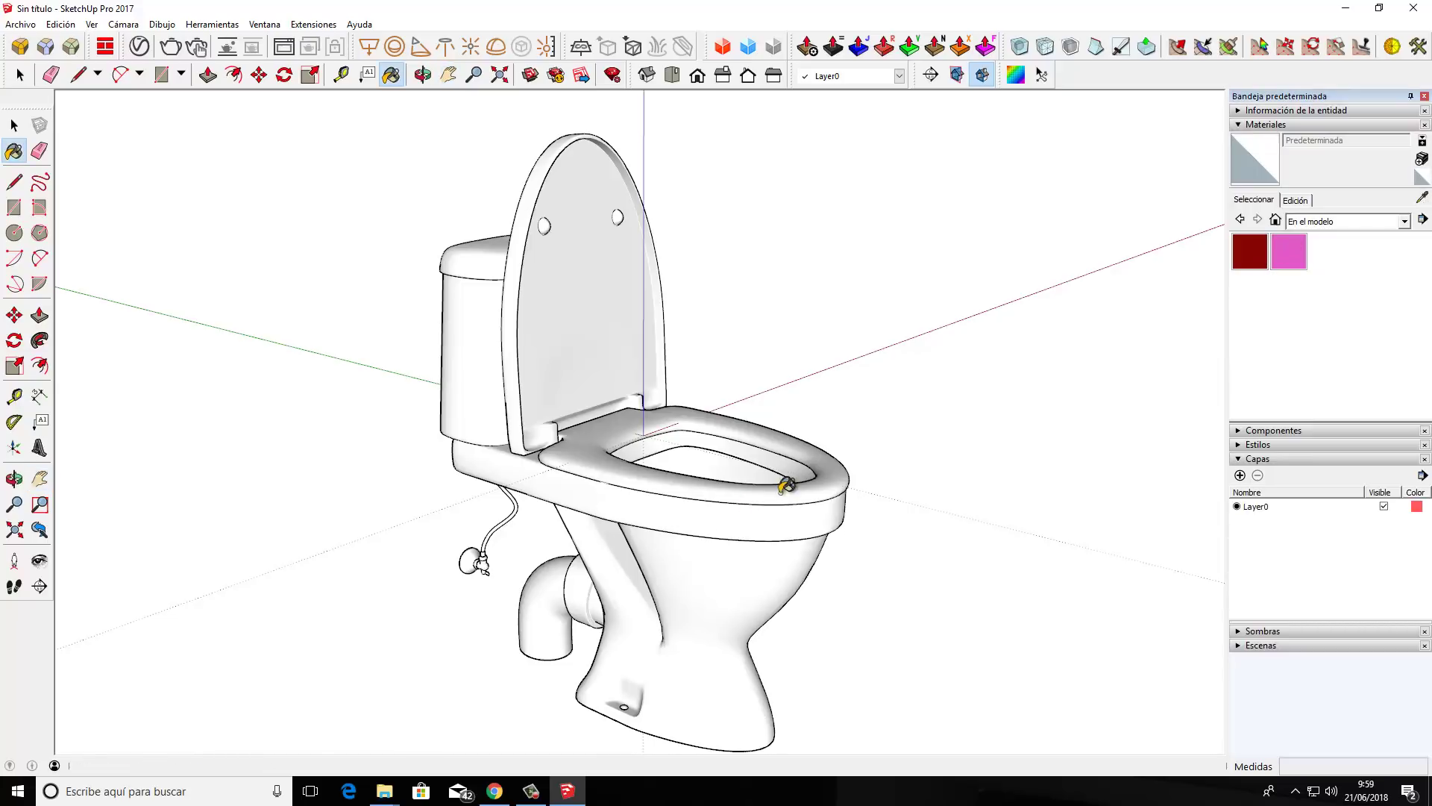
pyautogui.moveTo(781, 521)
pyautogui.mouseDown(button='middle')
pyautogui.moveTo(811, 539)
pyautogui.moveTo(760, 594)
pyautogui.mouseUp(button='middle')
pyautogui.click(22, 128)
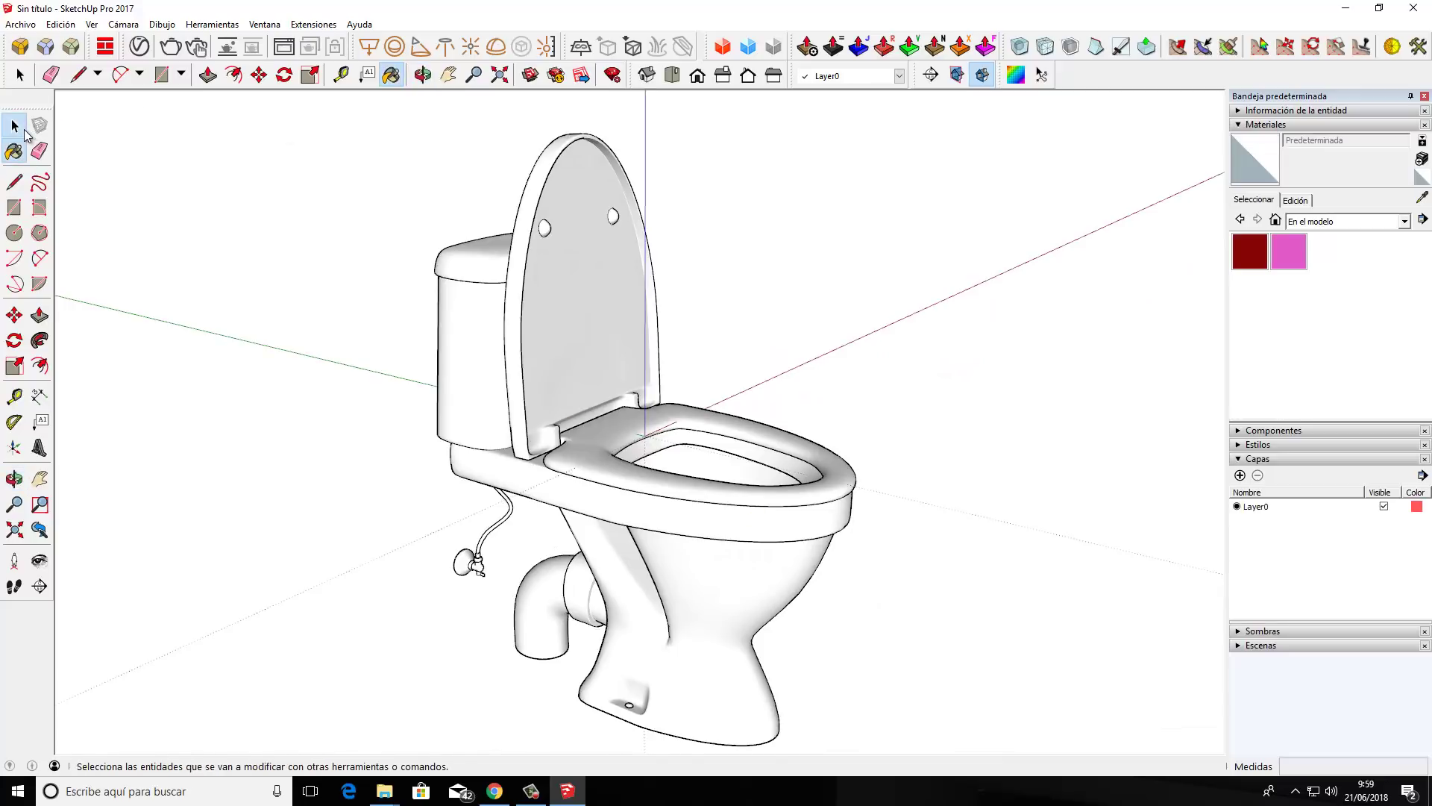
pyautogui.click(678, 533)
# - Inspect the toilet's side, lid and tank from several angles, then return to Chrome
pyautogui.moveTo(716, 530)
pyautogui.mouseDown(button='middle')
pyautogui.moveTo(882, 687)
pyautogui.moveTo(1054, 564)
pyautogui.moveTo(898, 528)
pyautogui.moveTo(755, 547)
pyautogui.moveTo(812, 594)
pyautogui.mouseUp(button='middle')
pyautogui.click(969, 603)
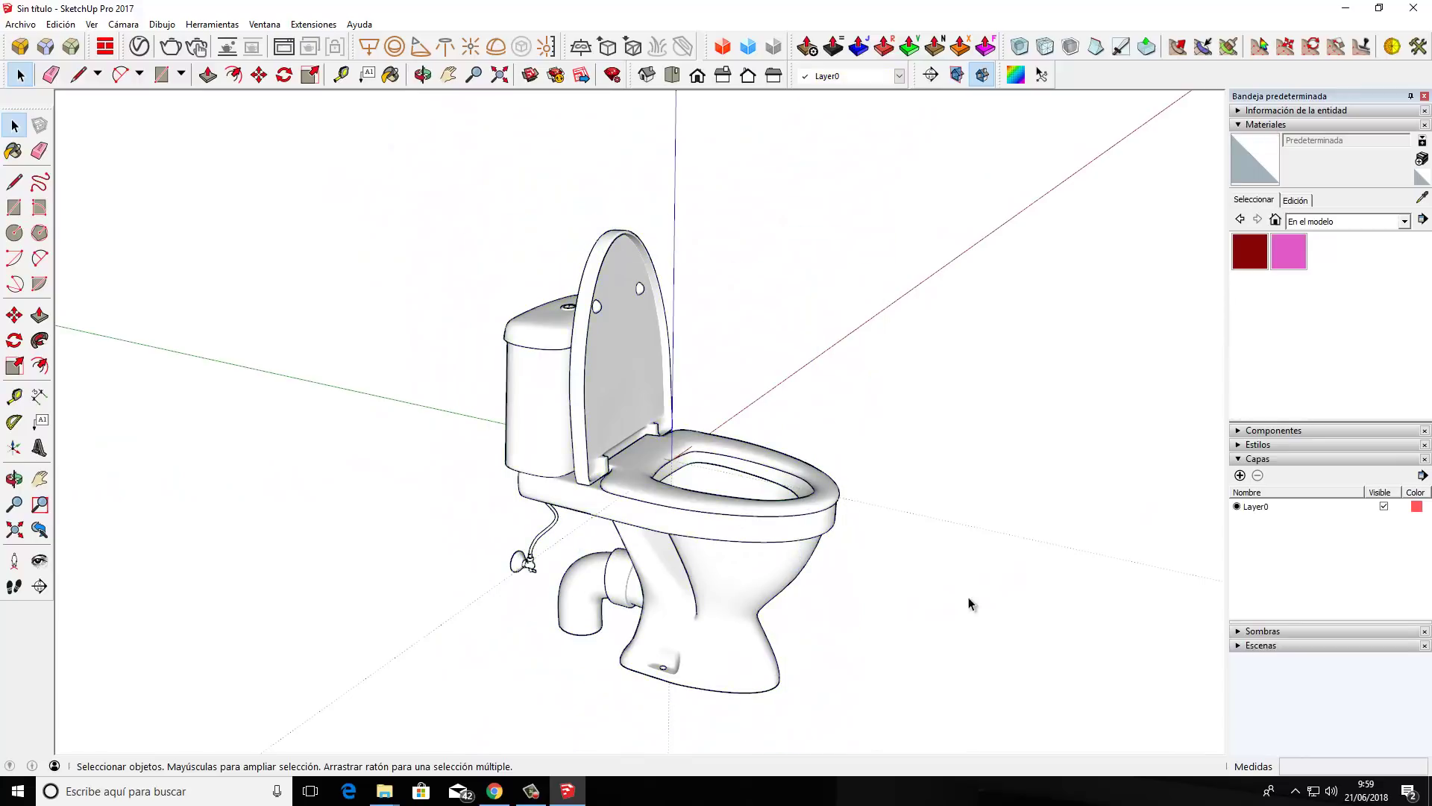
pyautogui.moveTo(970, 603)
pyautogui.mouseDown(button='middle')
pyautogui.moveTo(920, 584)
pyautogui.moveTo(846, 483)
pyautogui.moveTo(818, 550)
pyautogui.moveTo(696, 531)
pyautogui.mouseUp(button='middle')
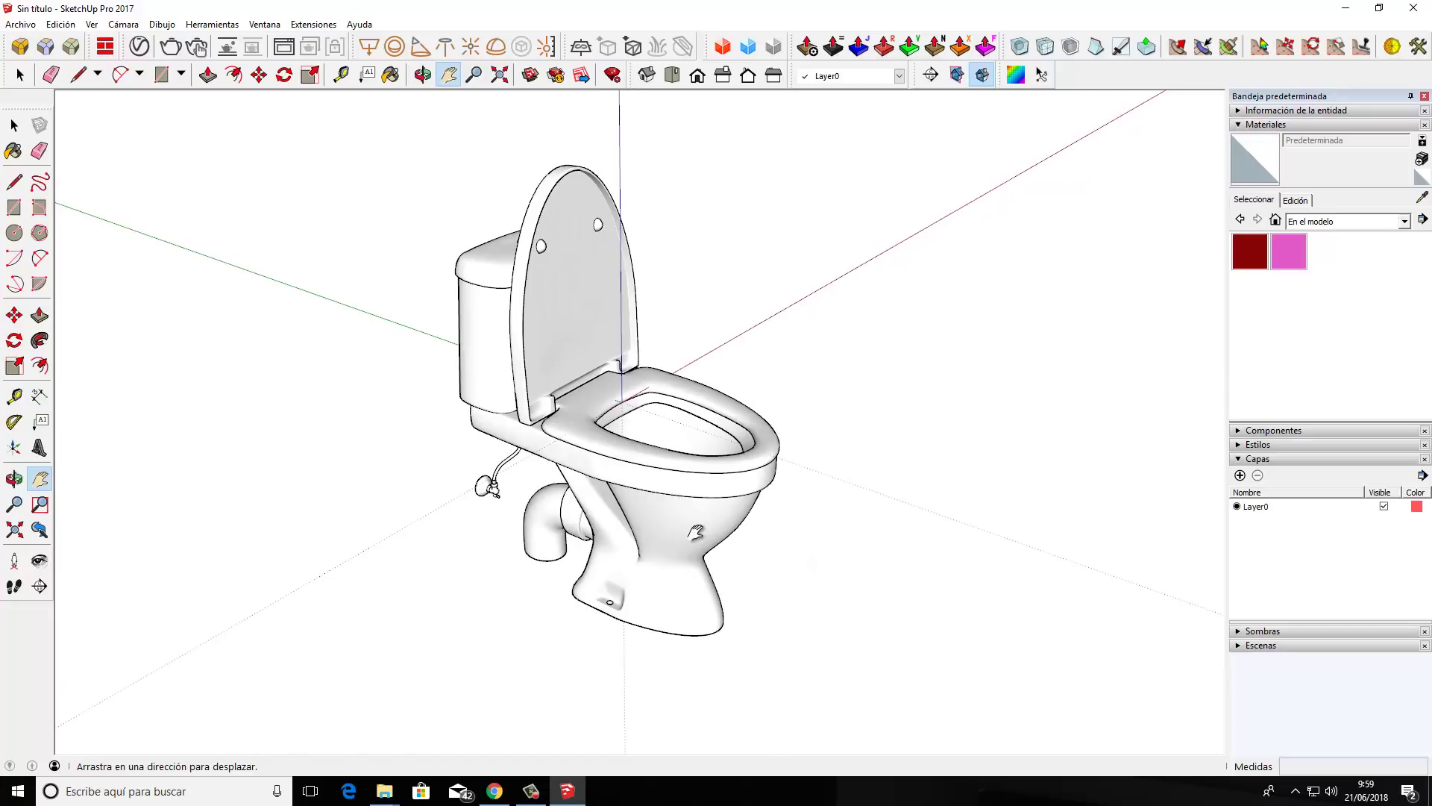
pyautogui.moveTo(703, 496)
pyautogui.mouseDown(button='middle')
pyautogui.moveTo(982, 441)
pyautogui.moveTo(637, 422)
pyautogui.mouseUp(button='middle')
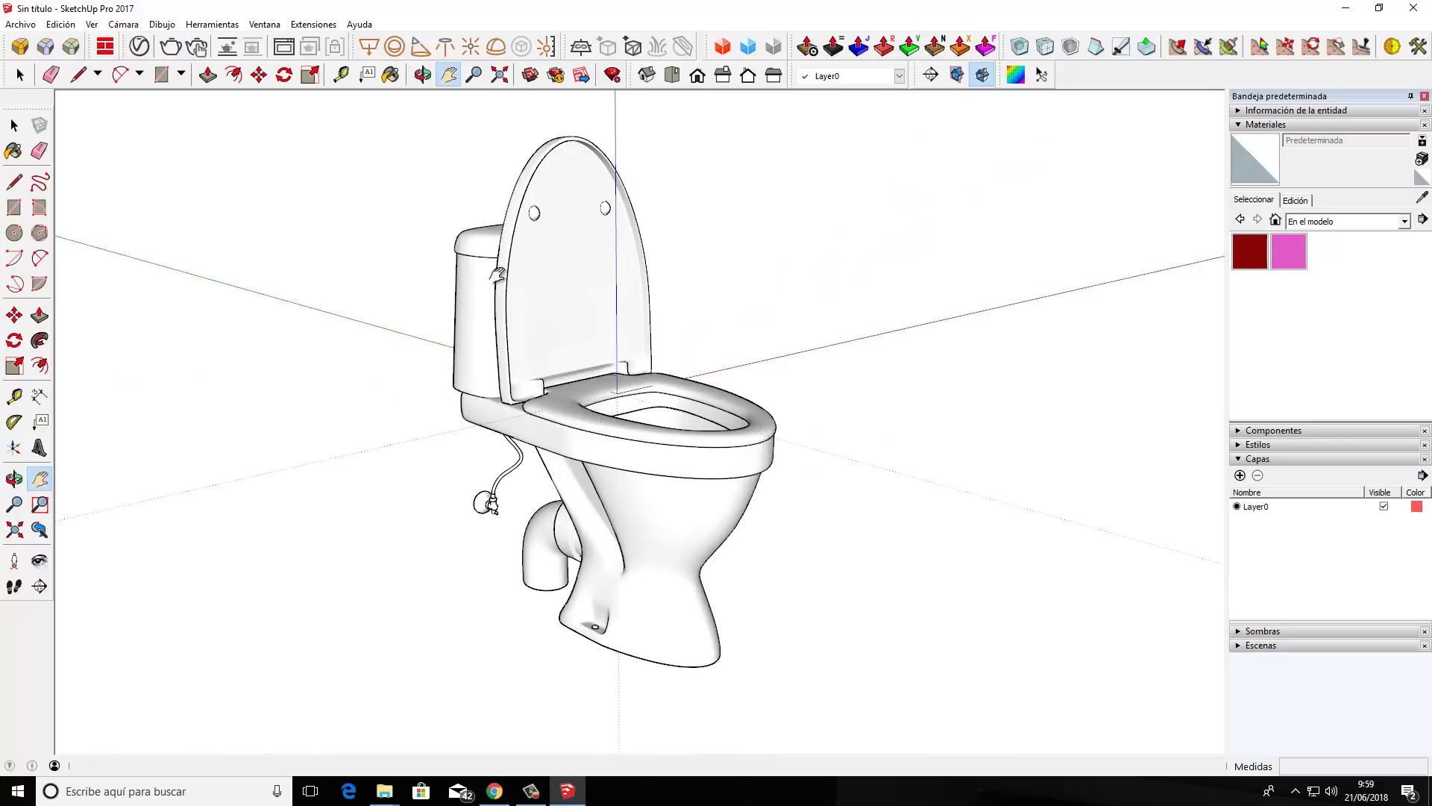
pyautogui.moveTo(498, 274)
pyautogui.mouseDown(button='middle')
pyautogui.moveTo(1118, 450)
pyautogui.moveTo(742, 428)
pyautogui.moveTo(632, 385)
pyautogui.mouseUp(button='middle')
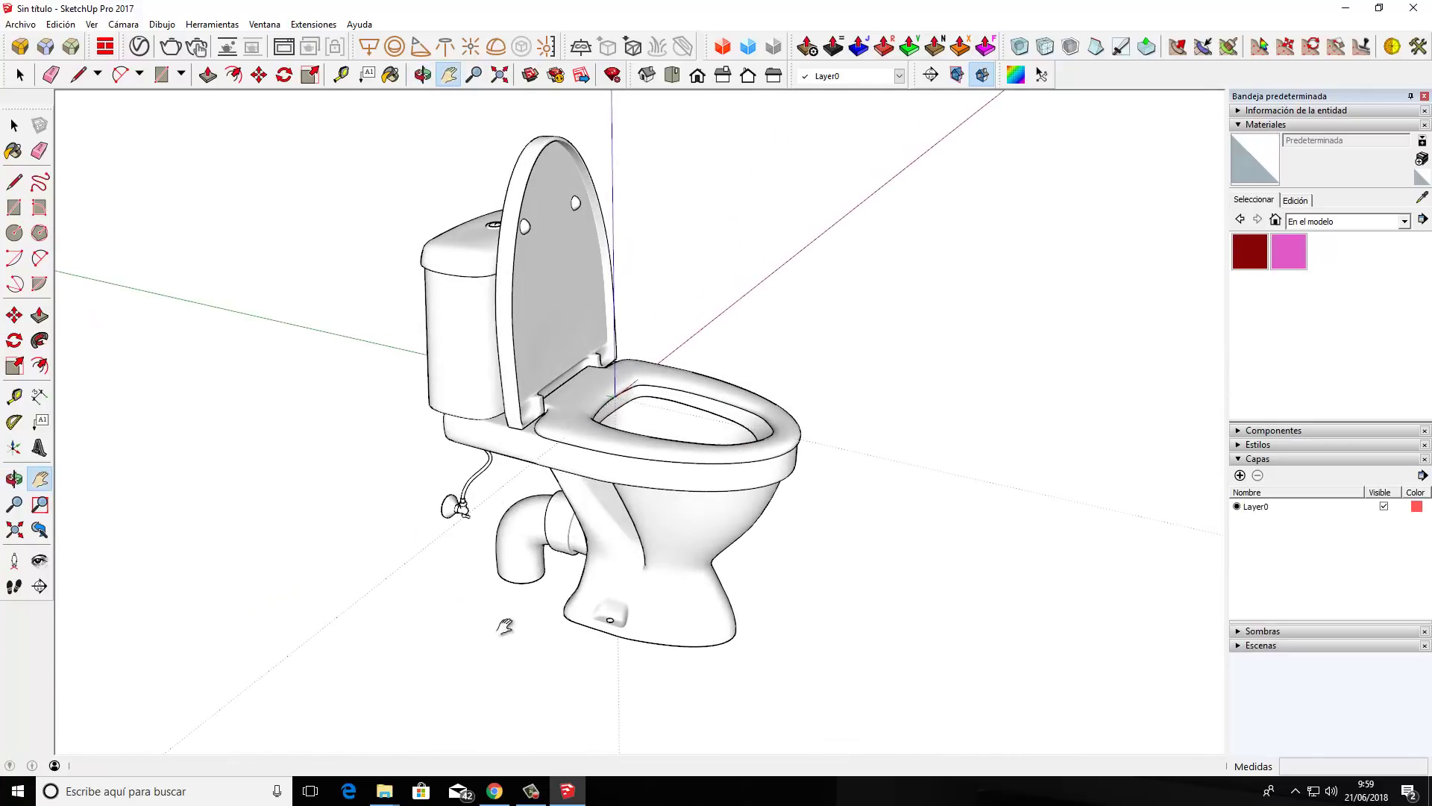
pyautogui.click(495, 791)
# - Look over the 3dsky, Free3D and TurboSquid tabs, then open the 3dsky home catalogue
pyautogui.click(880, 134)
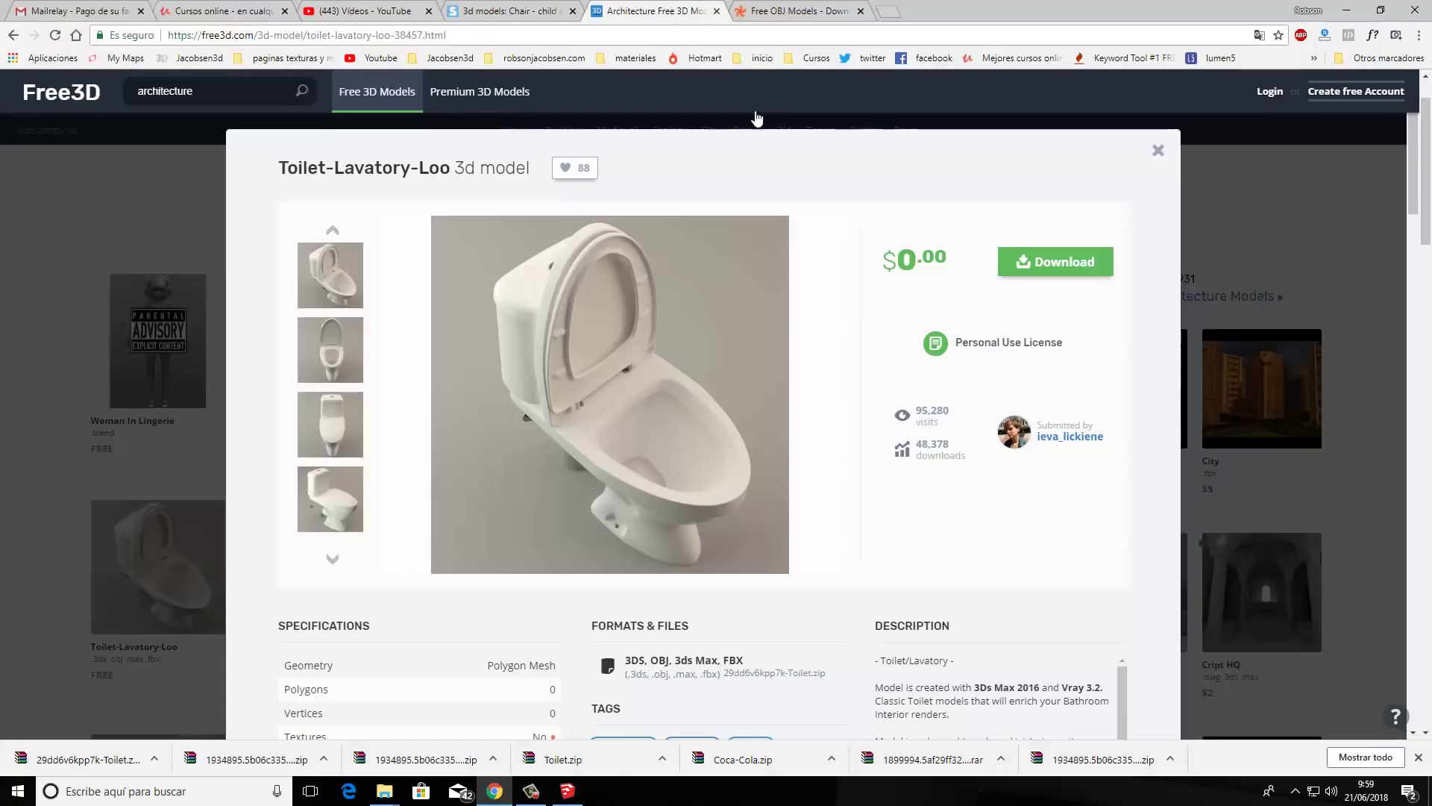
pyautogui.click(540, 12)
pyautogui.scroll(1, 485, 171)
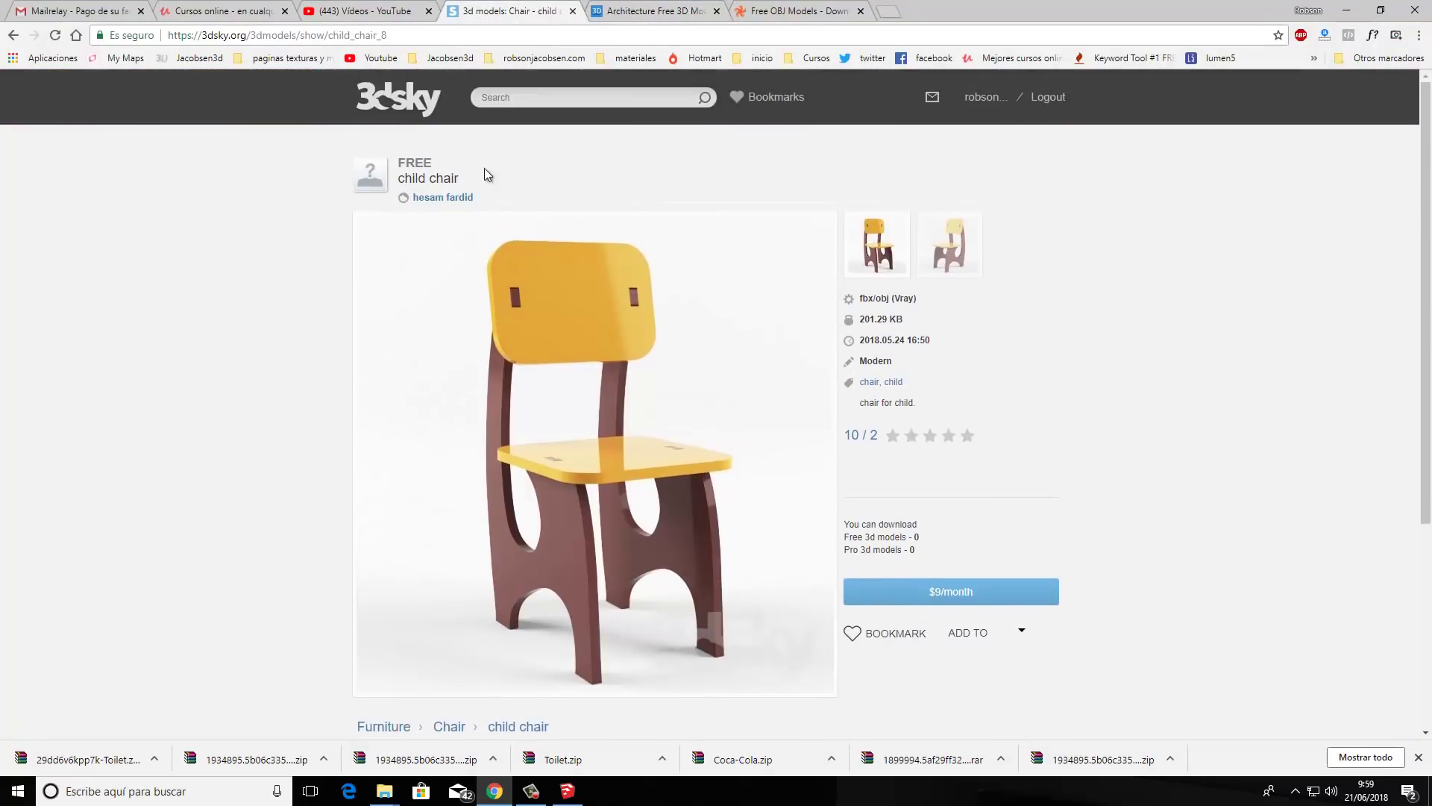
pyautogui.click(694, 6)
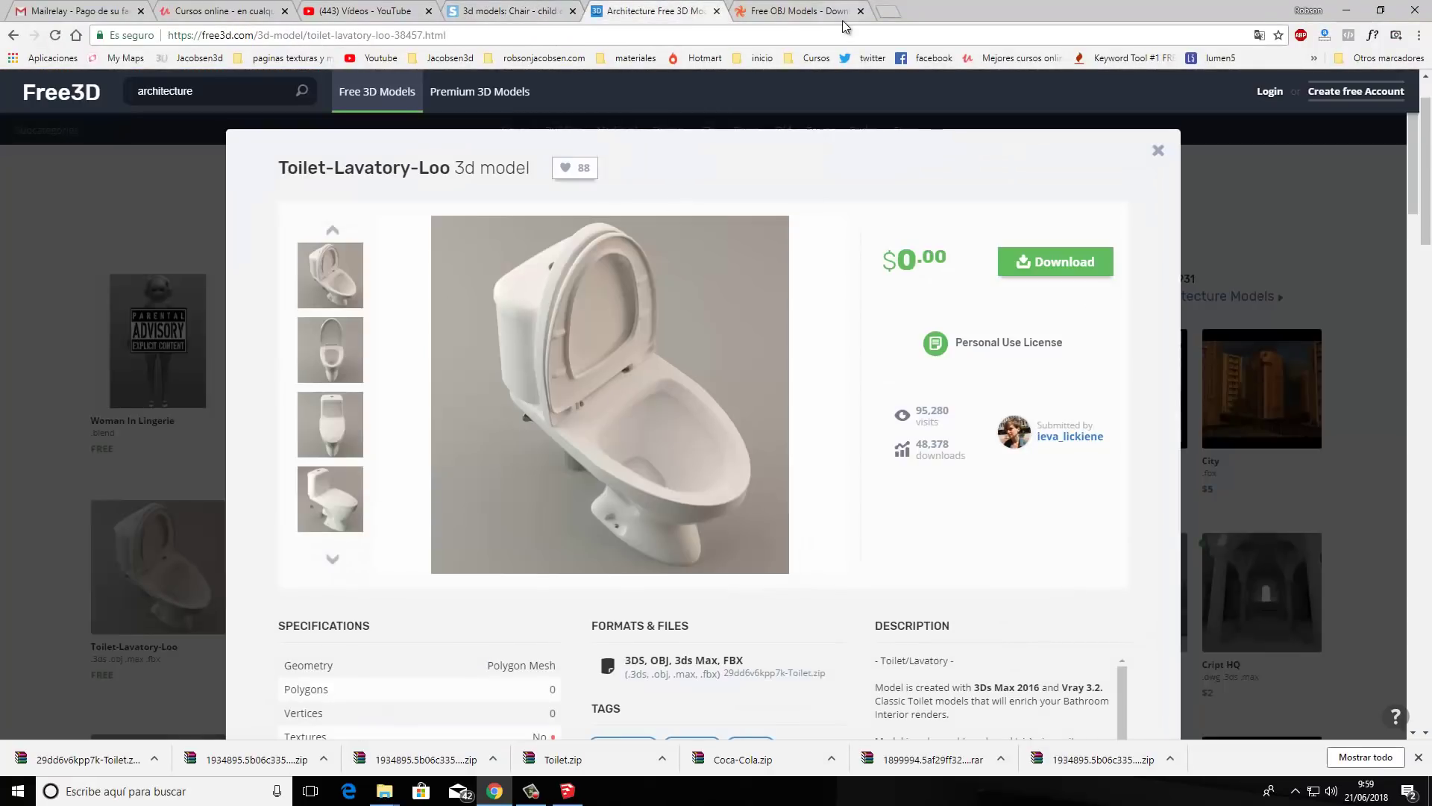
pyautogui.click(819, 14)
pyautogui.scroll(-2, 748, 488)
pyautogui.scroll(-1, 1054, 499)
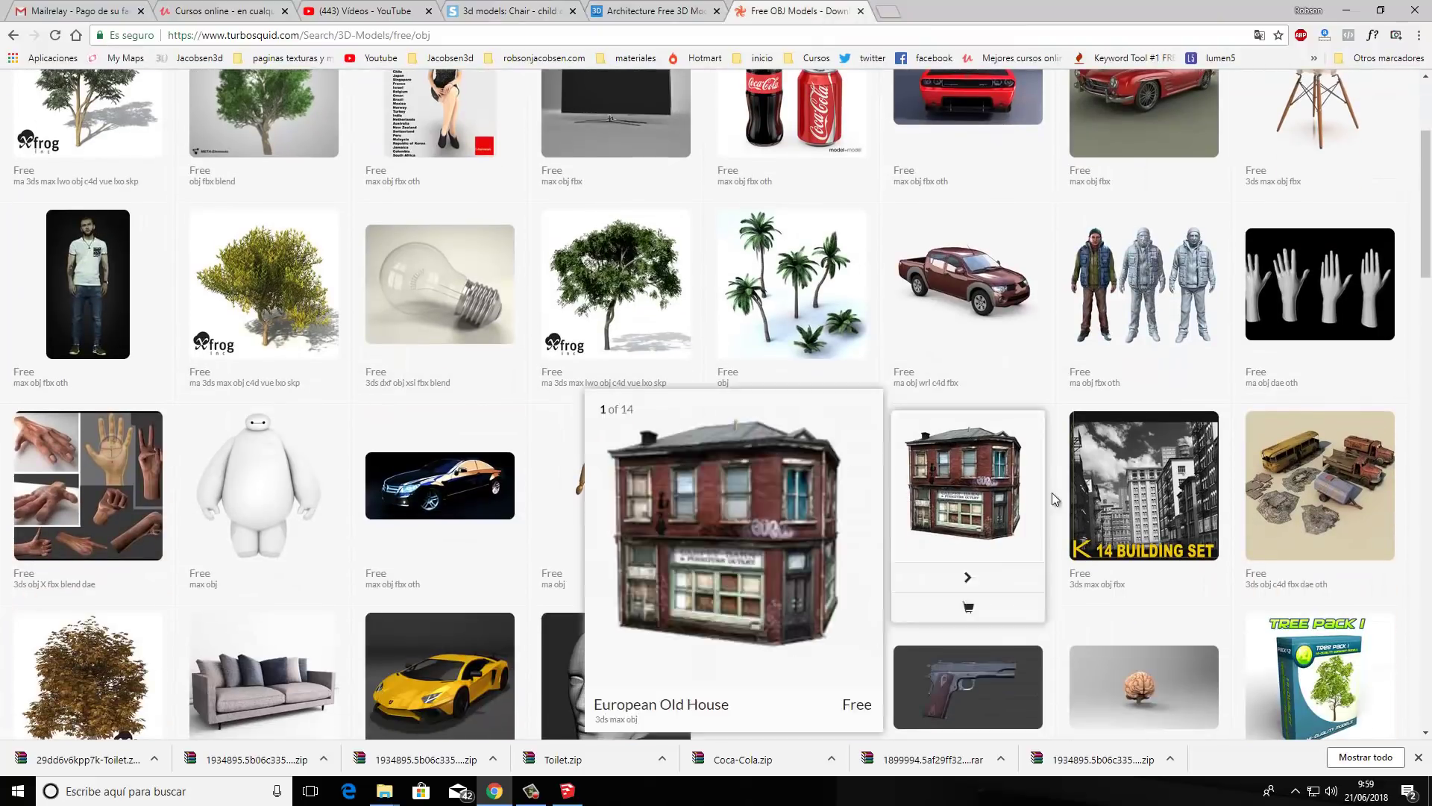
pyautogui.scroll(3, 914, 469)
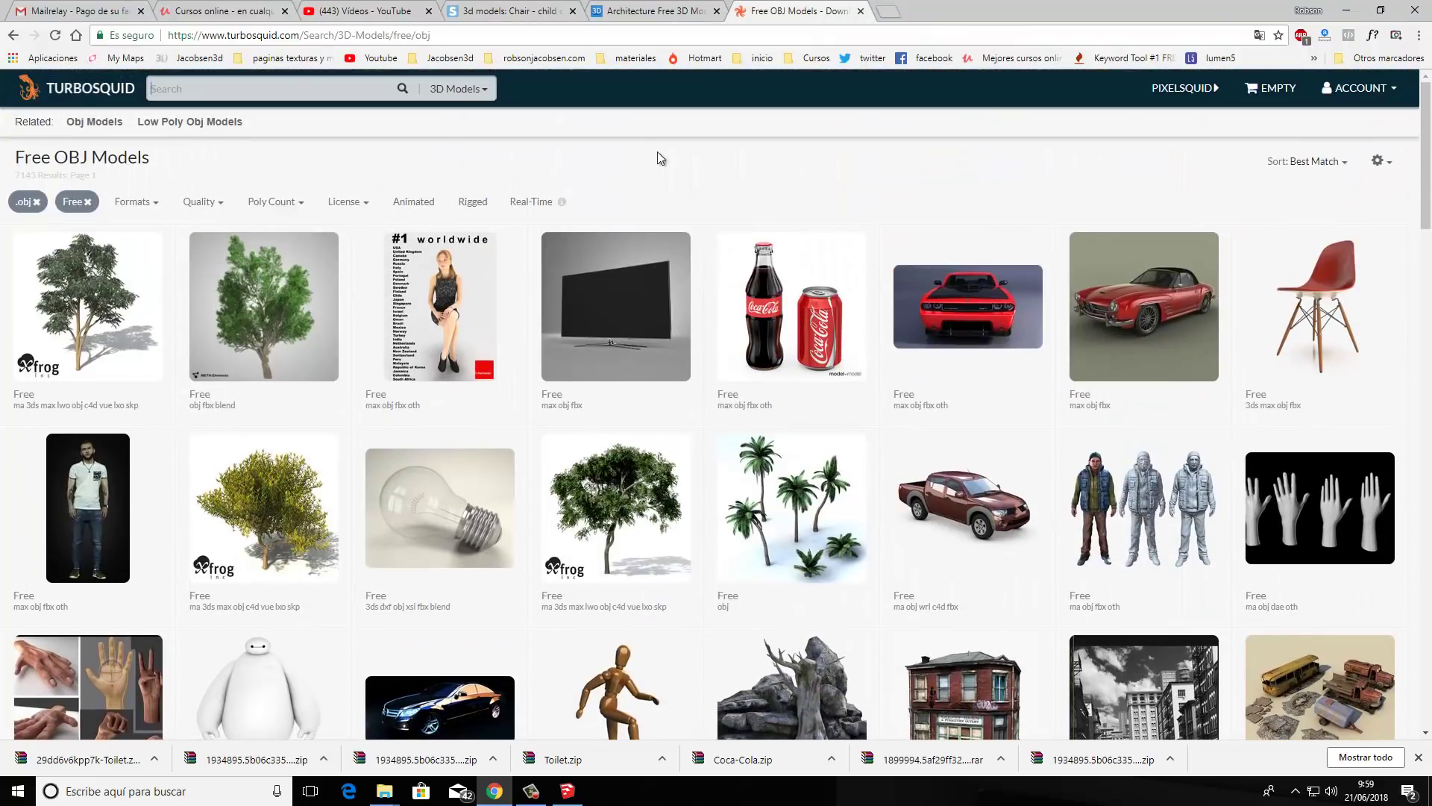
pyautogui.click(565, 15)
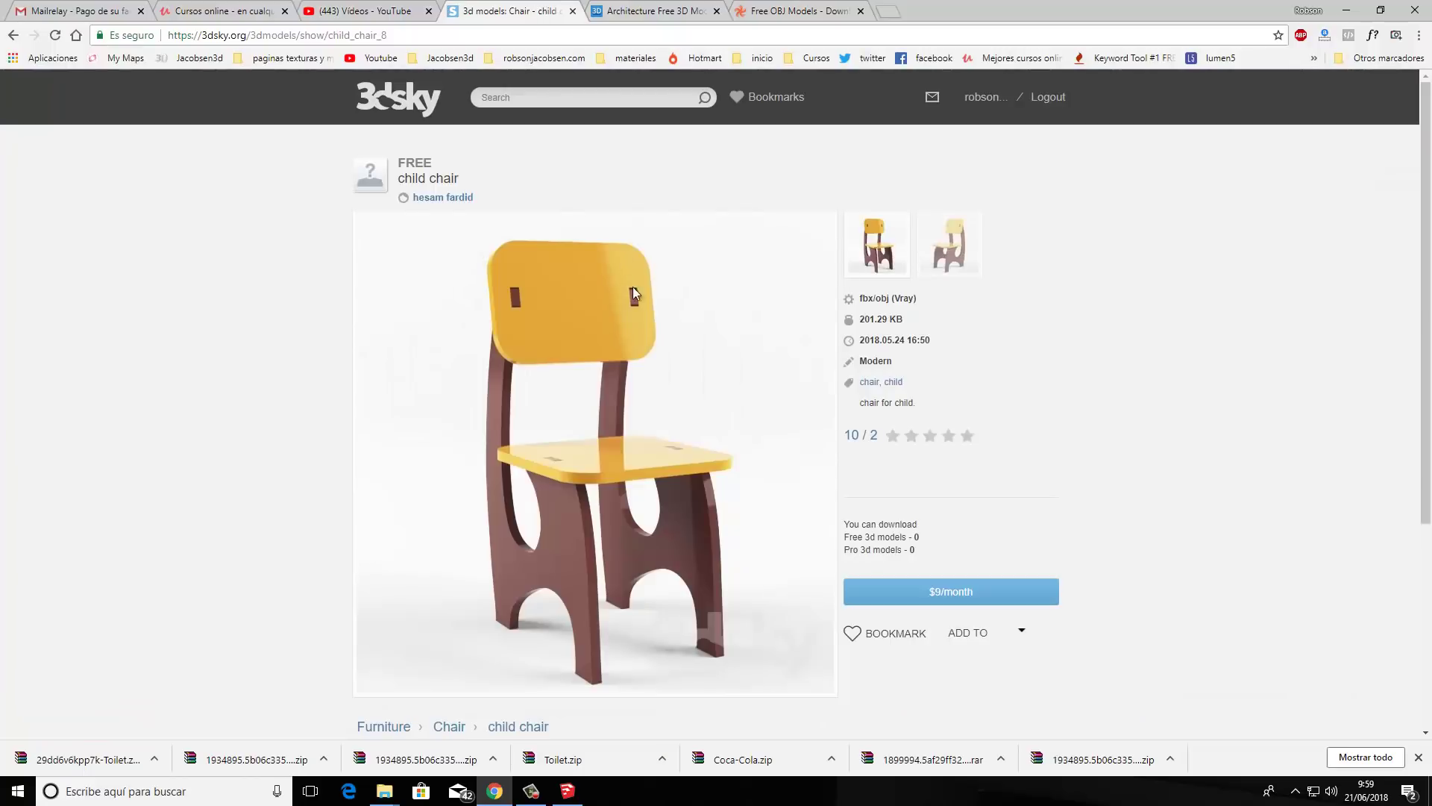
pyautogui.click(398, 98)
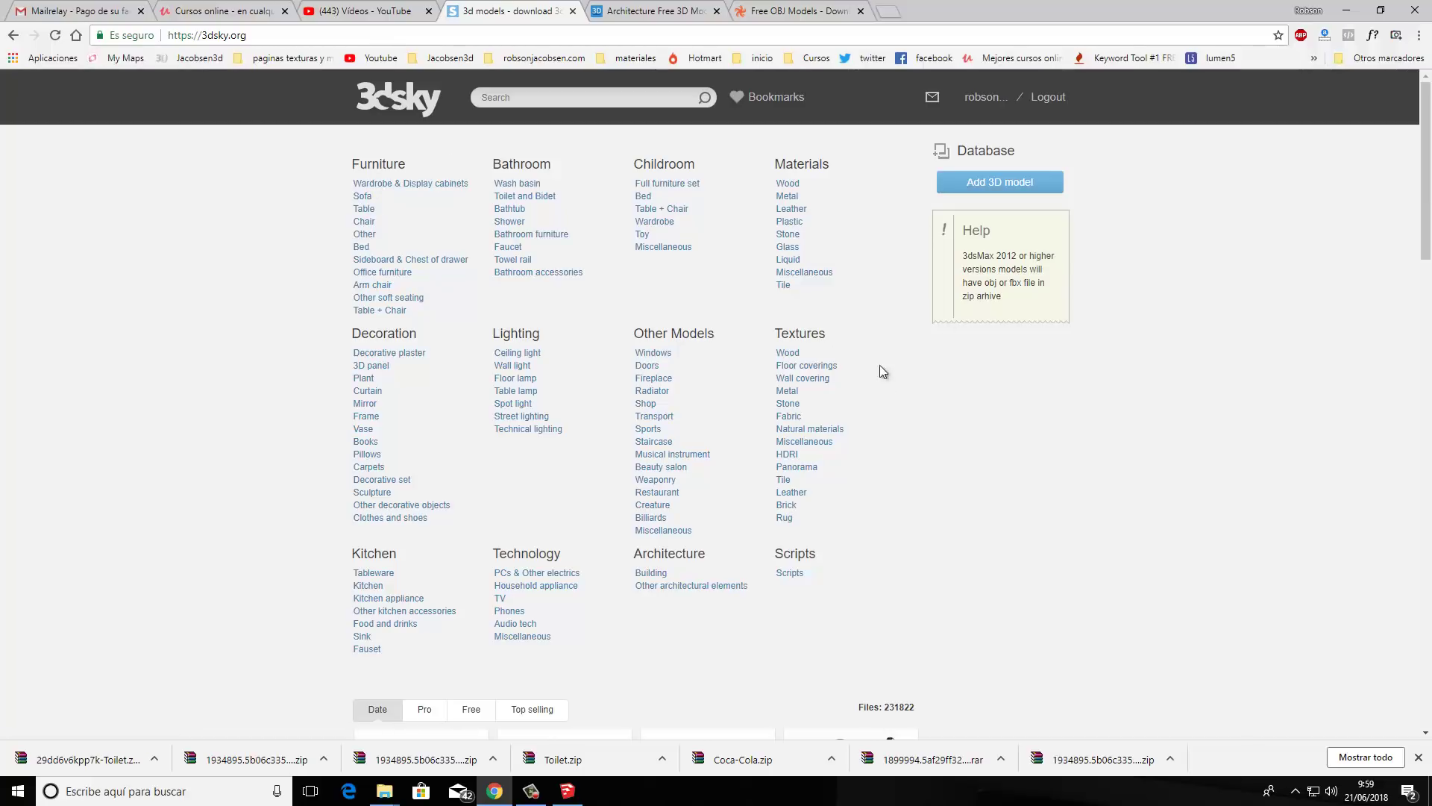
# - Filter 3dsky's Furniture > Chair category to Free and open the Recliner model
pyautogui.click(365, 221)
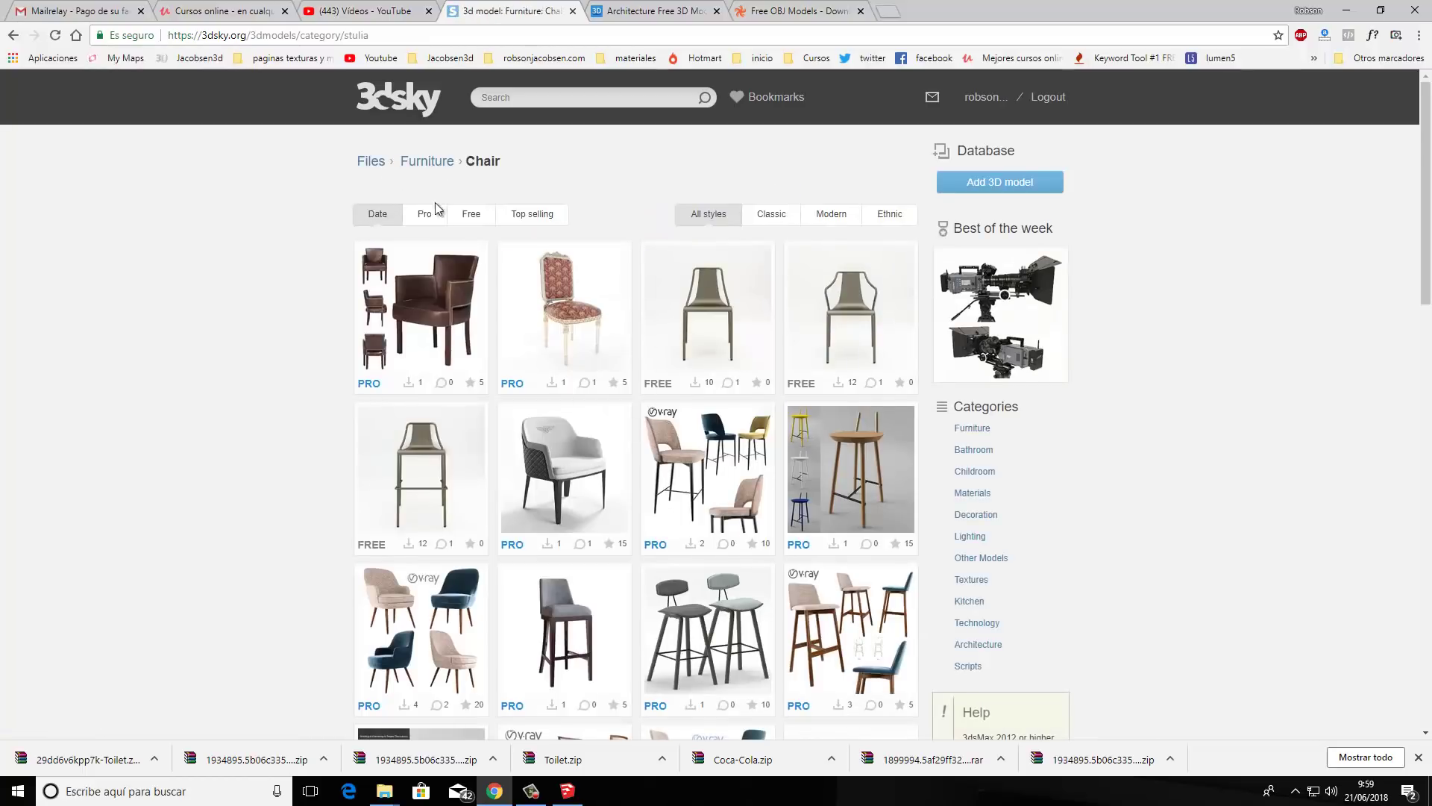
pyautogui.click(472, 218)
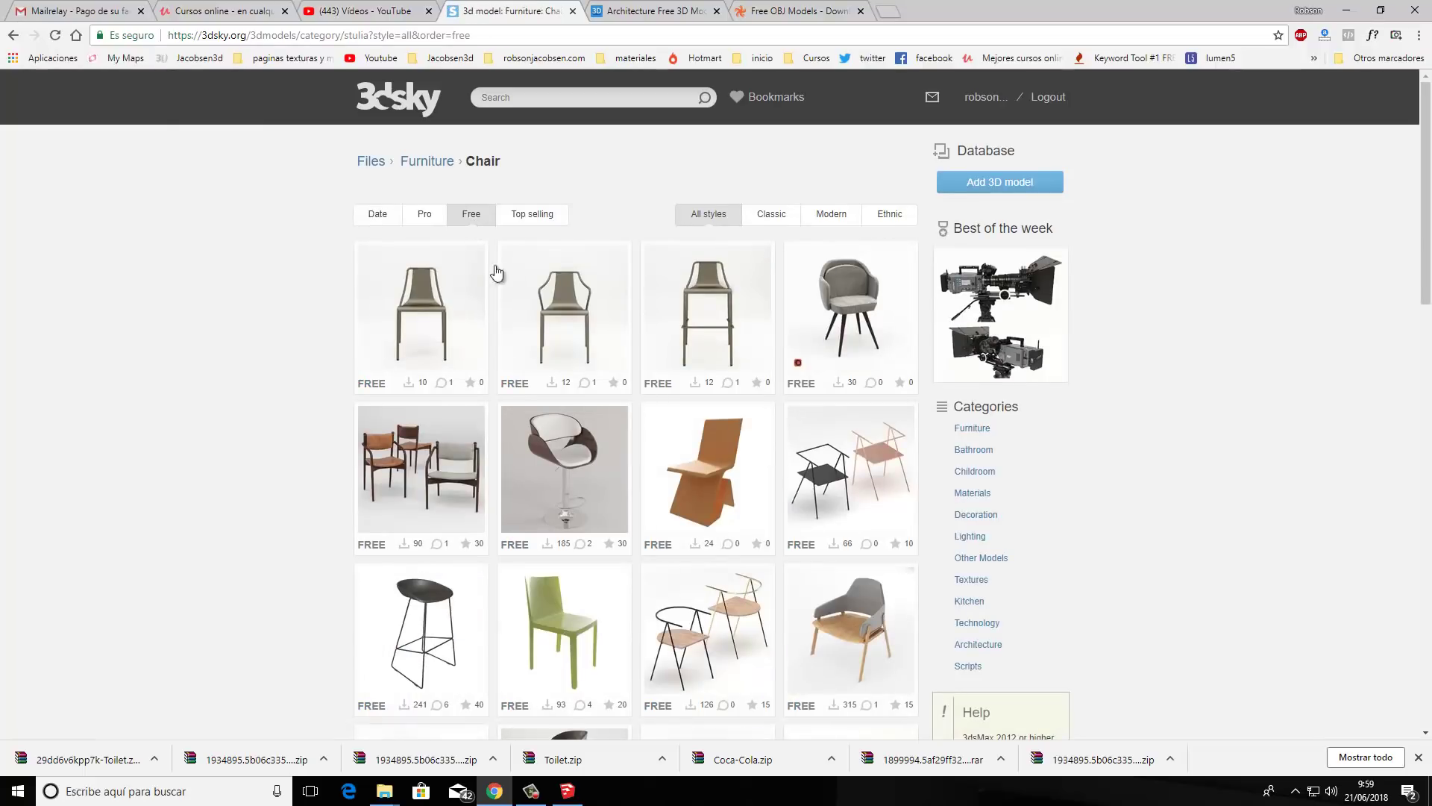
pyautogui.scroll(-4, 606, 440)
pyautogui.scroll(-3, 1077, 419)
pyautogui.scroll(-3, 1077, 419)
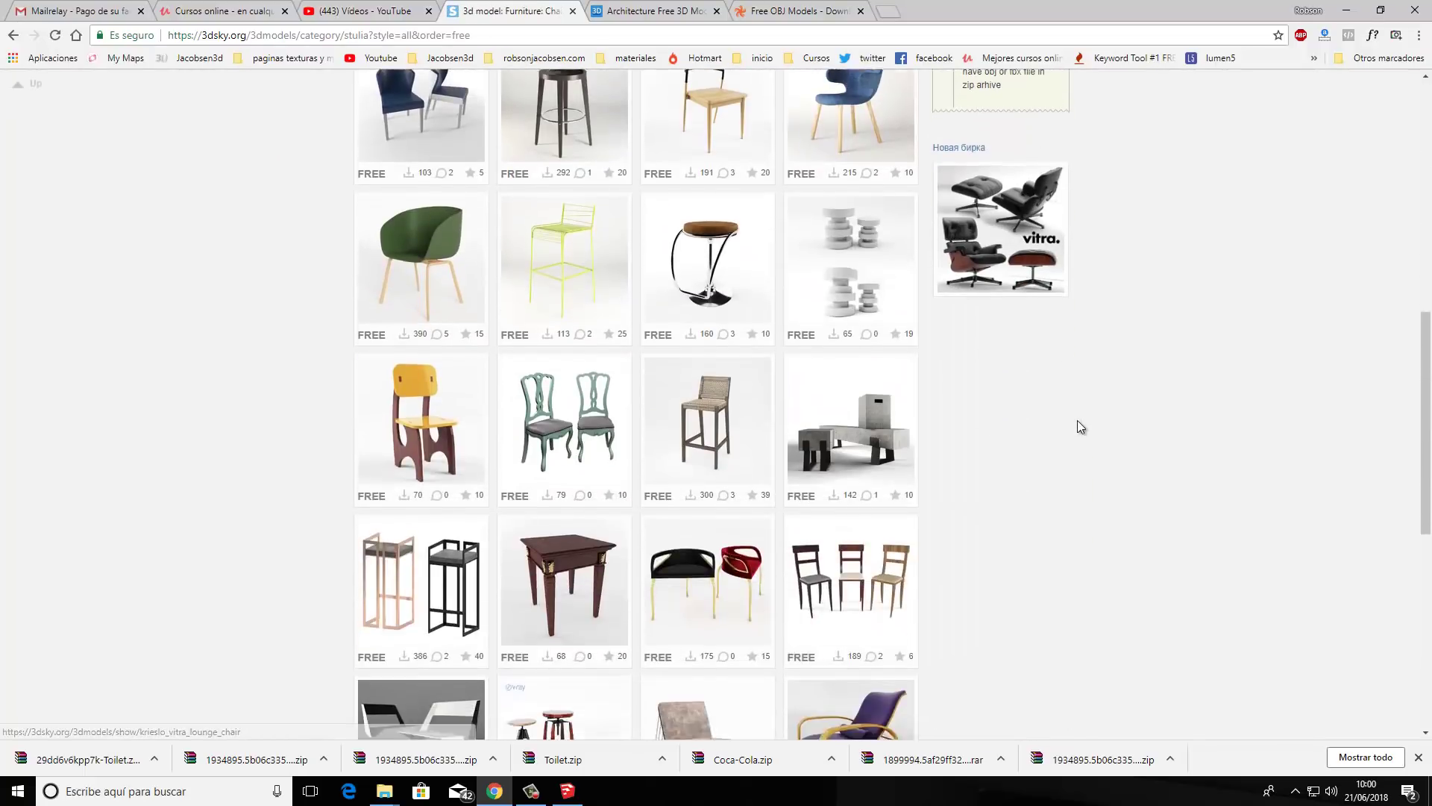
pyautogui.scroll(-4, 1077, 419)
pyautogui.scroll(-2, 1087, 428)
pyautogui.moveTo(816, 325)
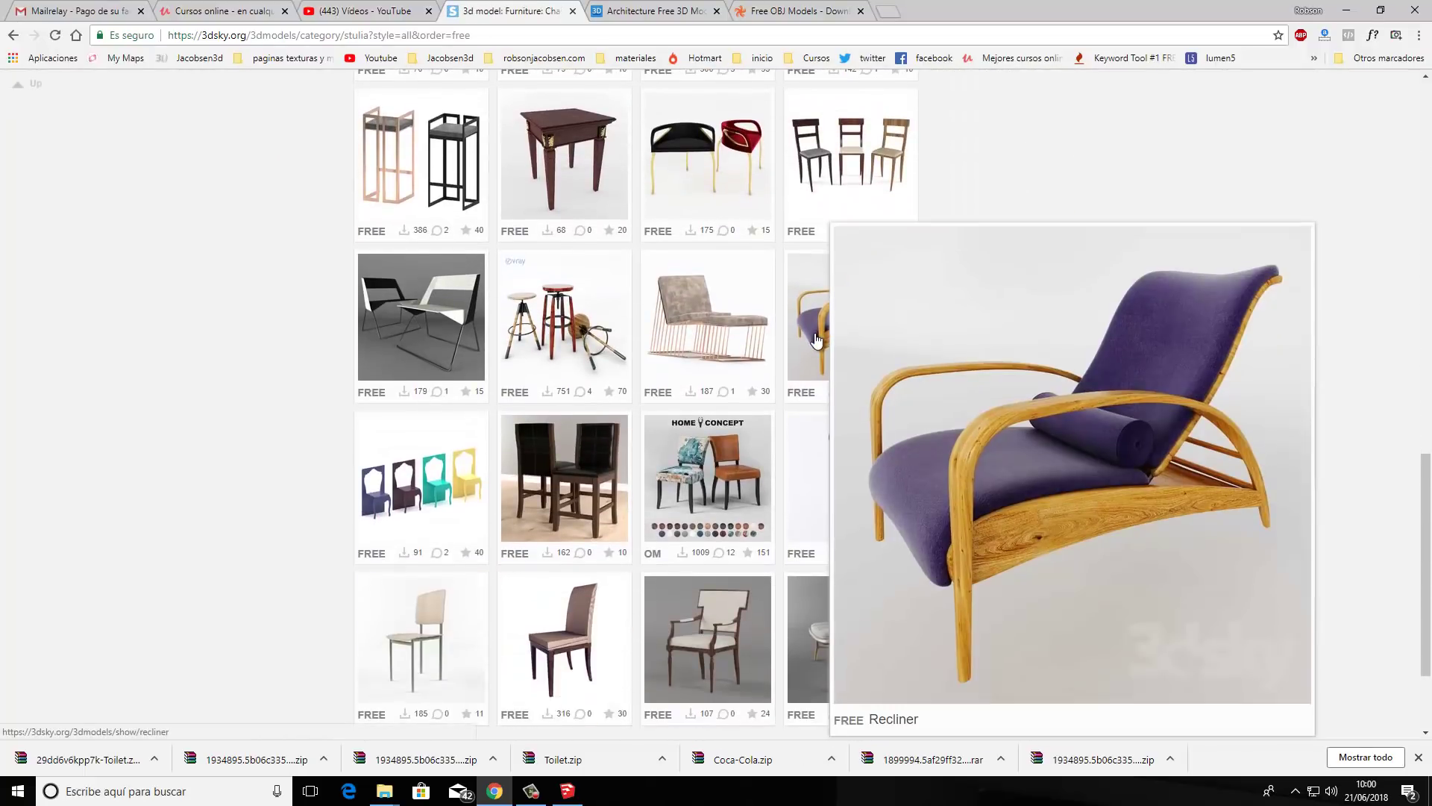
pyautogui.click(816, 341)
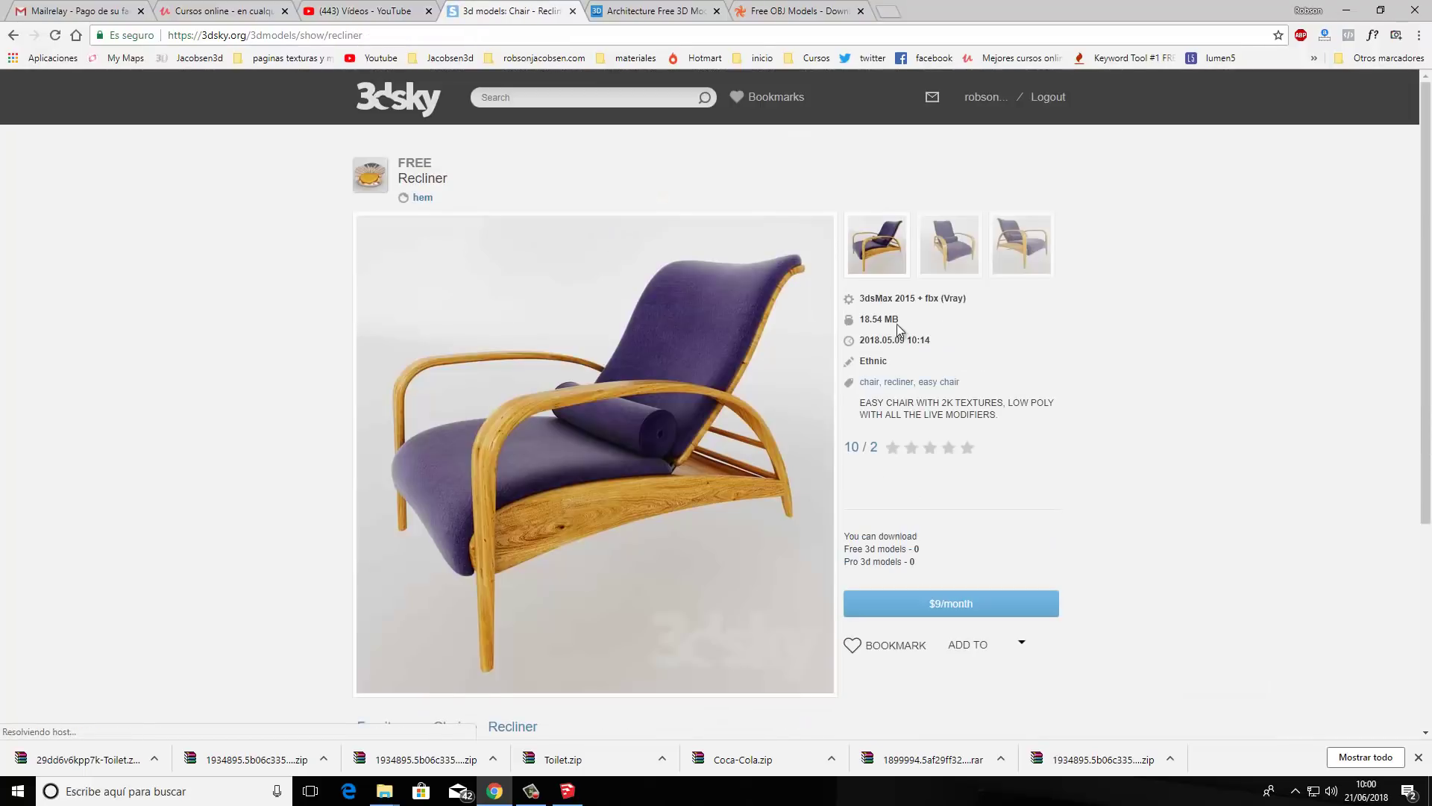